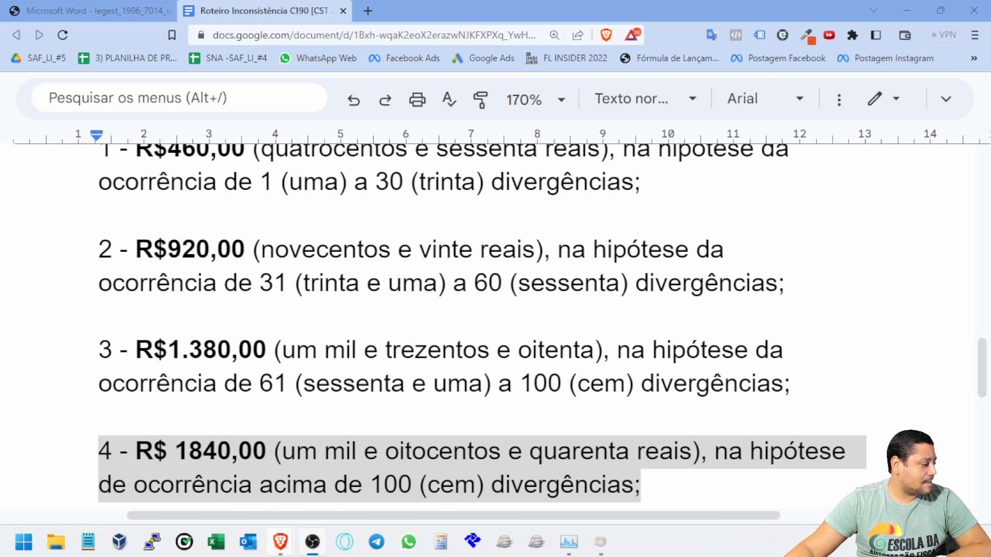
Step: Highlight the topic "Como resolver esse erro?" in the document's list of video topics
{"action": "mouse_move", "coordinate": [281, 541]}
{"action": "left_click", "coordinate": [155, 480]}
{"action": "left_click_drag", "start_coordinate": [103, 426], "coordinate": [429, 432]}
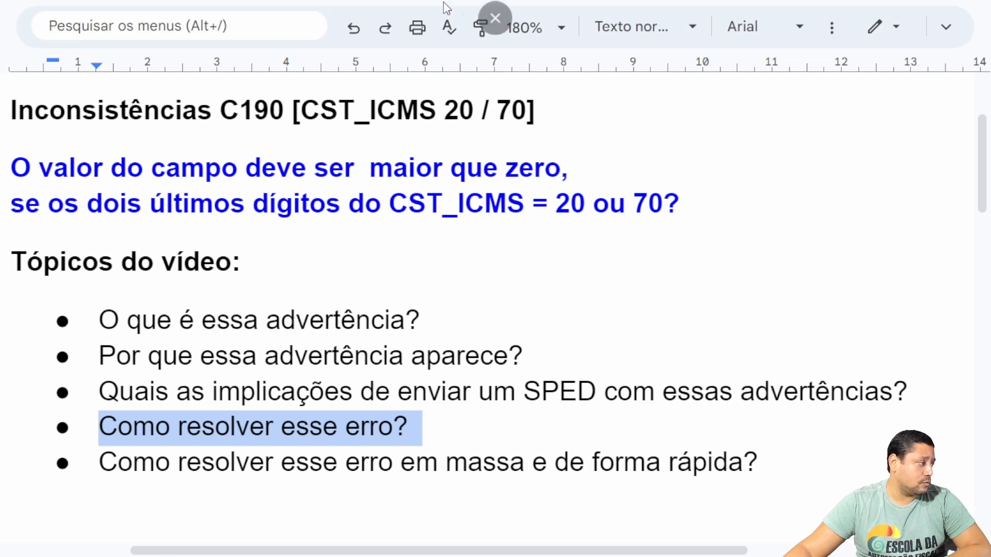
Step: Switch to Sped Fiscal and open the C190 record flagged at line 2533 in the validation report
{"action": "key", "text": "alt+Tab"}
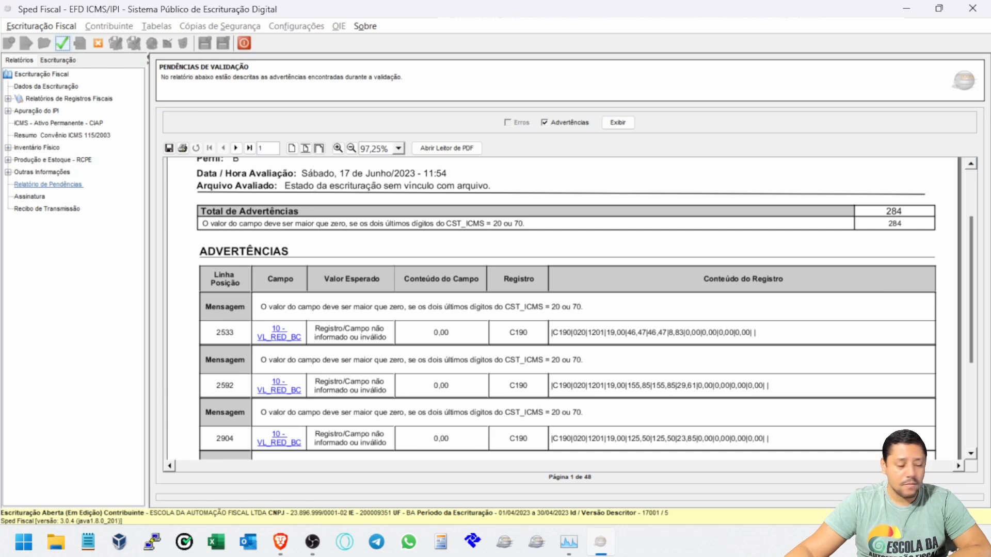
{"action": "scroll", "coordinate": [416, 301], "scroll_direction": "down", "scroll_amount": 1}
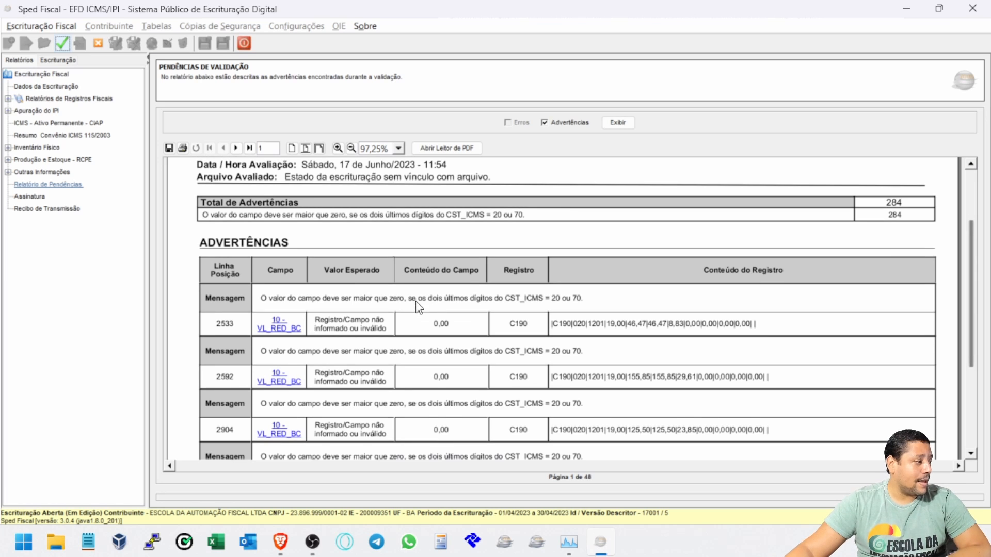
{"action": "left_click", "coordinate": [281, 328]}
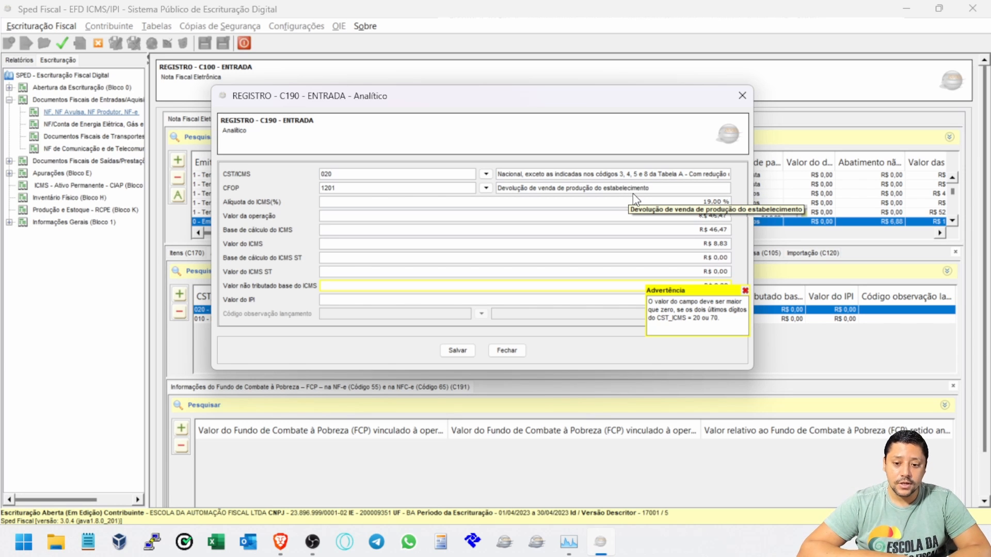
Step: Examine the C190 entry record's ICMS rate, operation value, ICMS base, ICMS ST value and untaxed base fields
{"action": "key", "text": "Tab"}
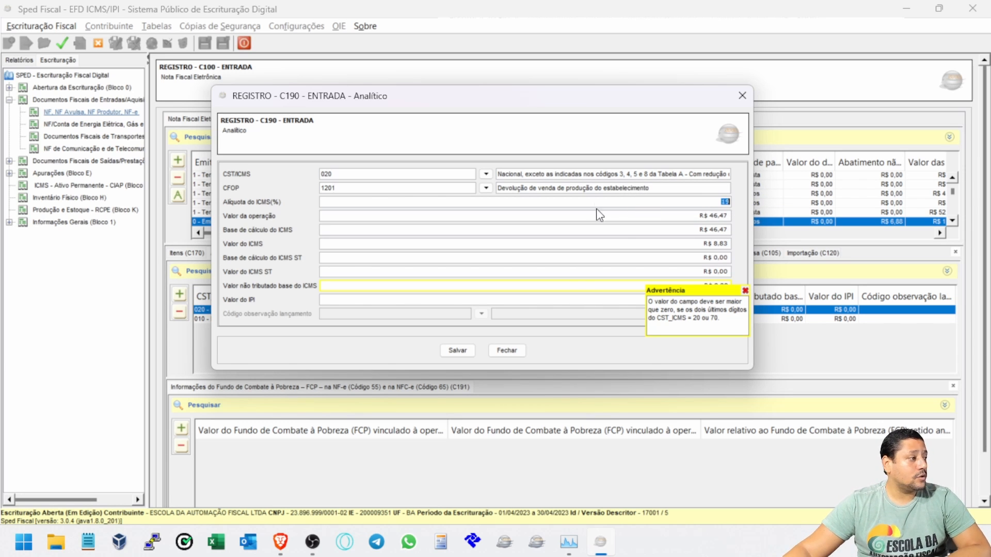
{"action": "key", "text": "Tab"}
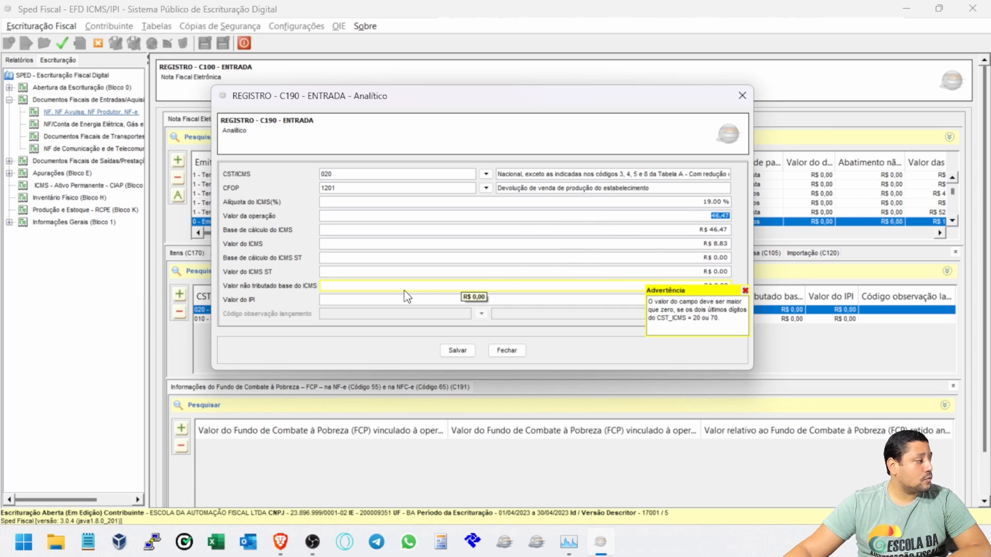
{"action": "key", "text": "Tab"}
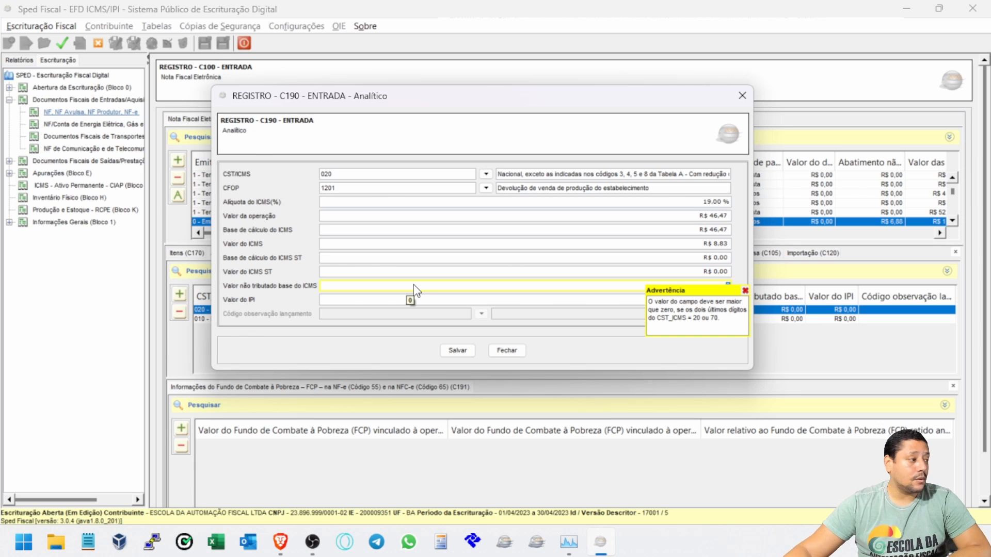
{"action": "left_click", "coordinate": [531, 217]}
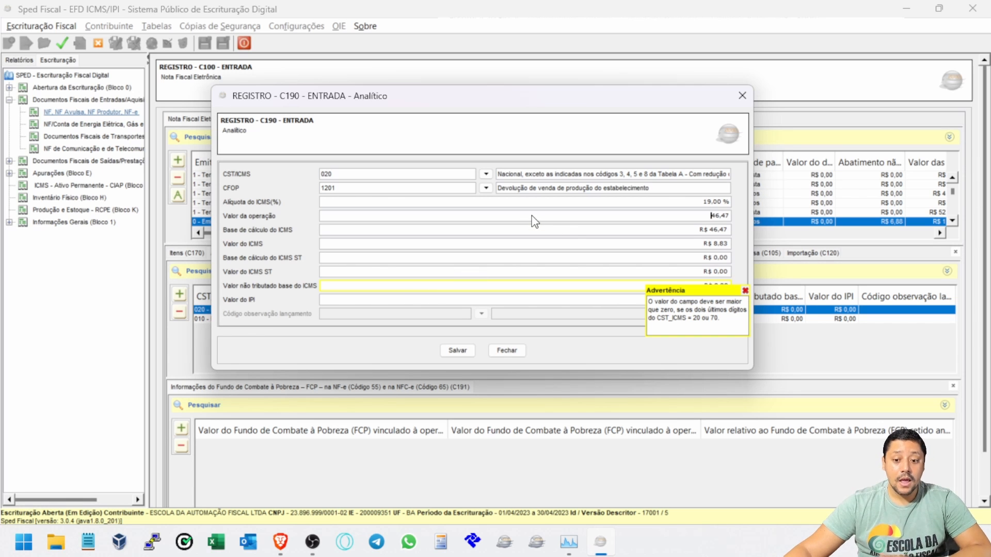
{"action": "left_click", "coordinate": [450, 272]}
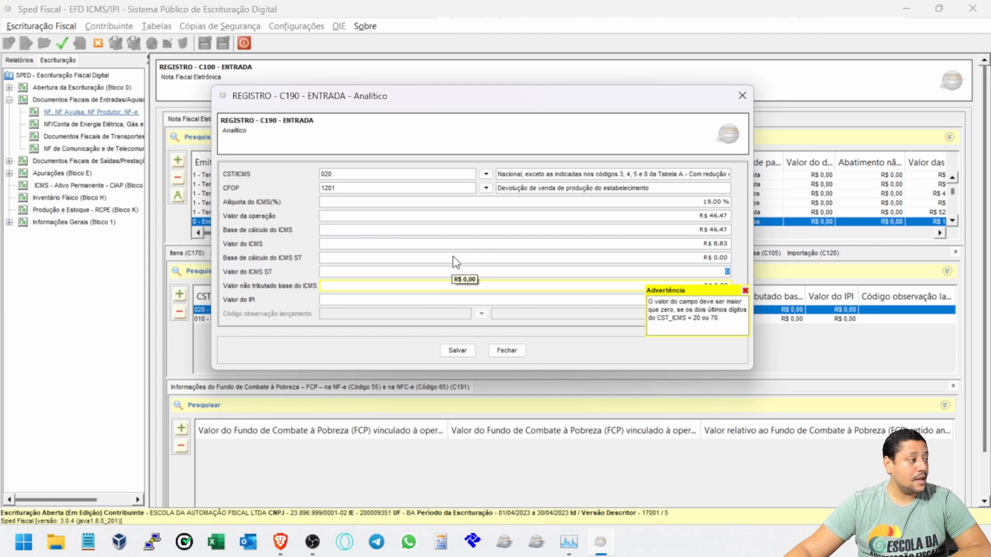
{"action": "left_click", "coordinate": [465, 231]}
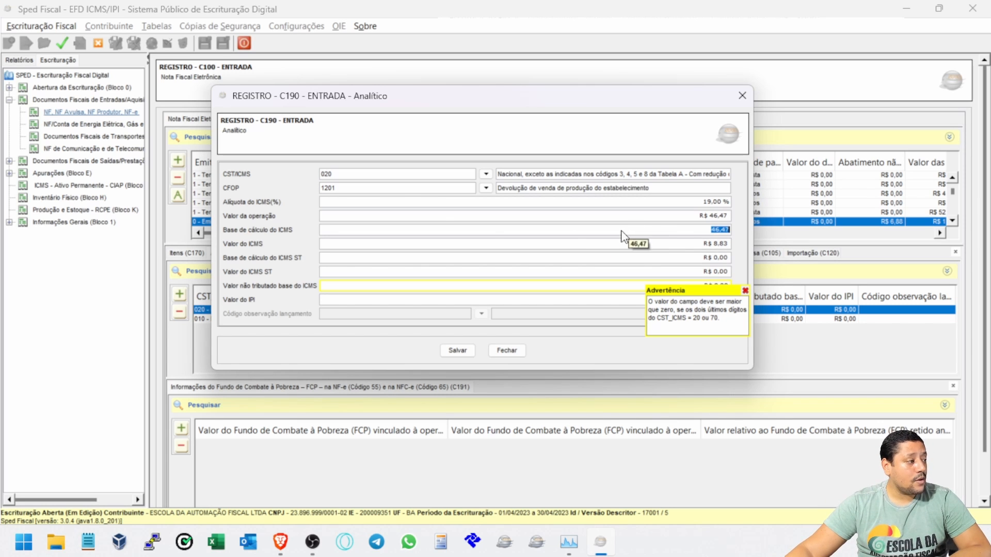
Step: Set the C190 entry record's CST/ICMS code to 000 and save the record
{"action": "left_click", "coordinate": [383, 177]}
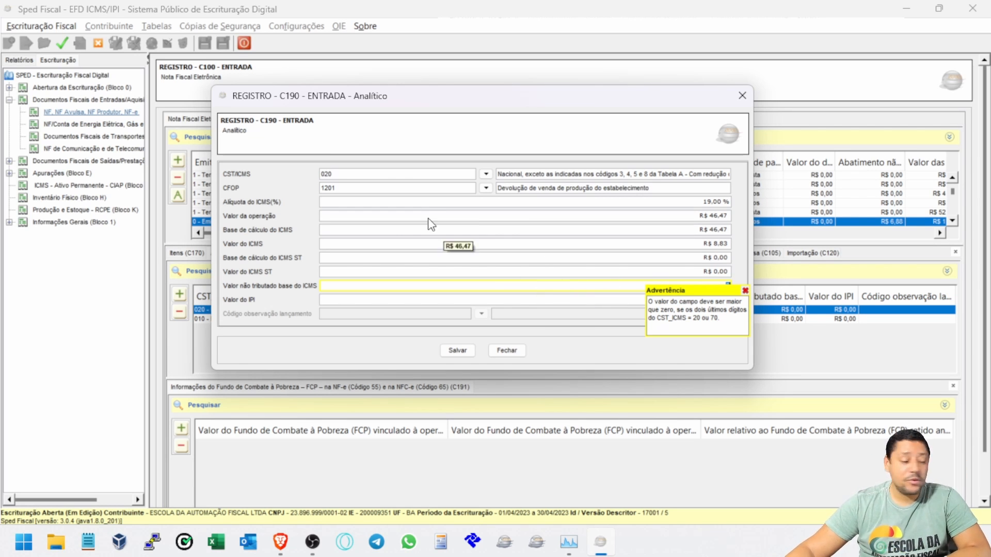
{"action": "left_click_drag", "start_coordinate": [357, 173], "coordinate": [309, 173]}
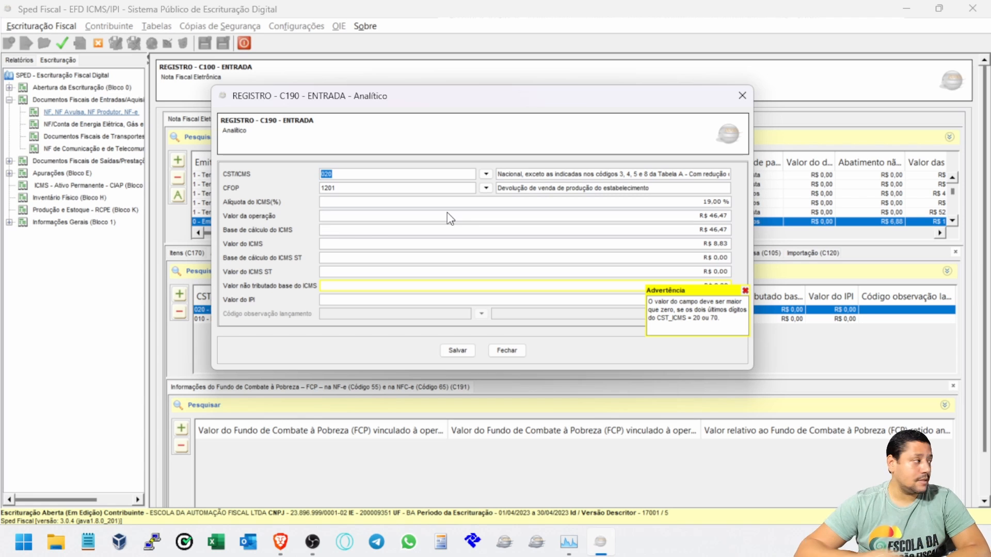
{"action": "type", "text": "00"}
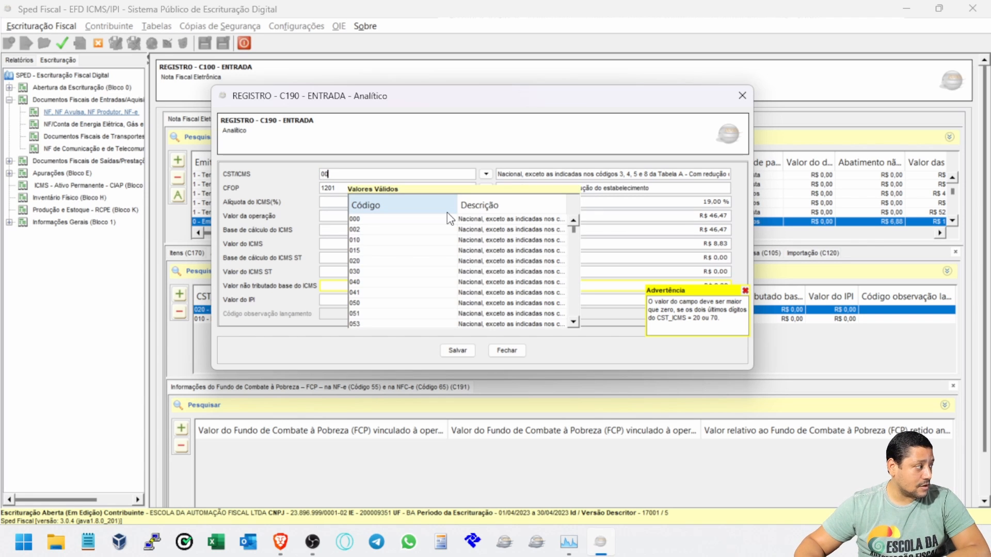
{"action": "type", "text": "0"}
{"action": "left_click", "coordinate": [332, 205]}
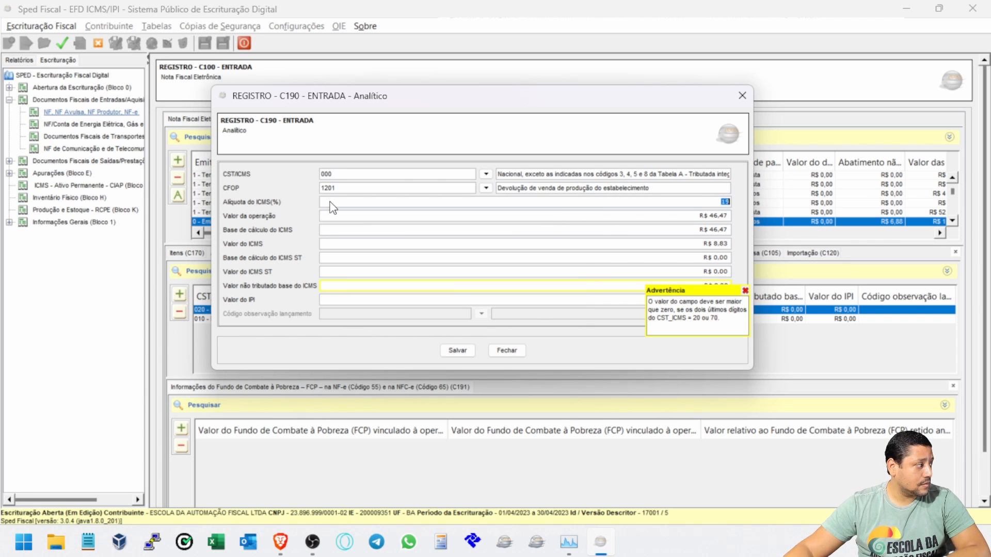
{"action": "left_click", "coordinate": [455, 349]}
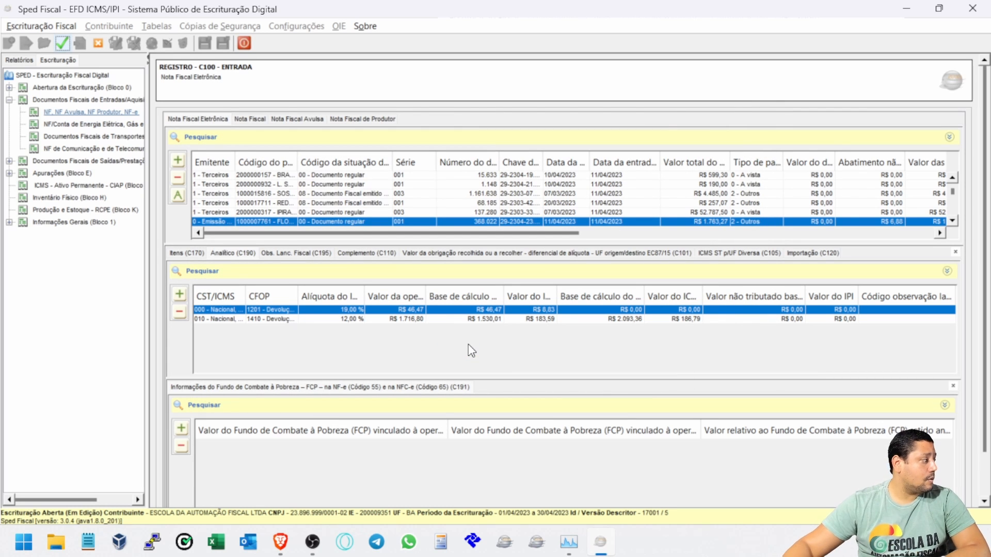
Step: Check the invoice's C170 items and C190 analytic records, and widen the Emitente column in the invoice list
{"action": "left_click", "coordinate": [180, 254]}
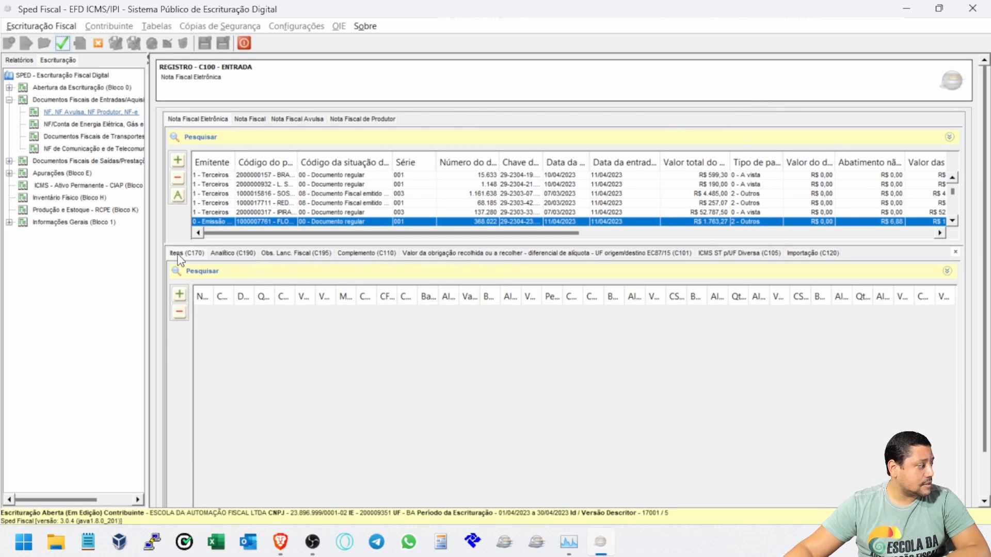
{"action": "left_click", "coordinate": [235, 254]}
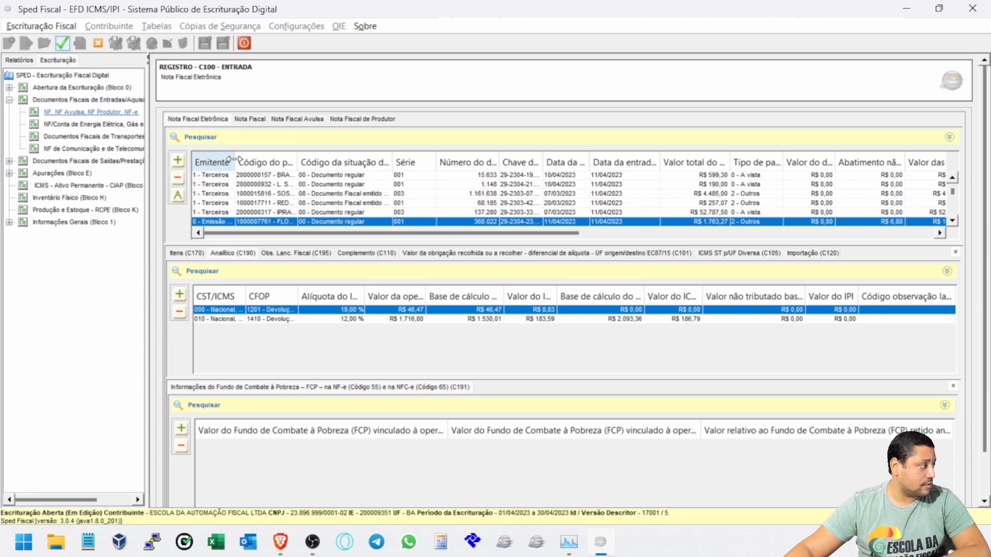
{"action": "left_click_drag", "start_coordinate": [235, 159], "coordinate": [270, 159]}
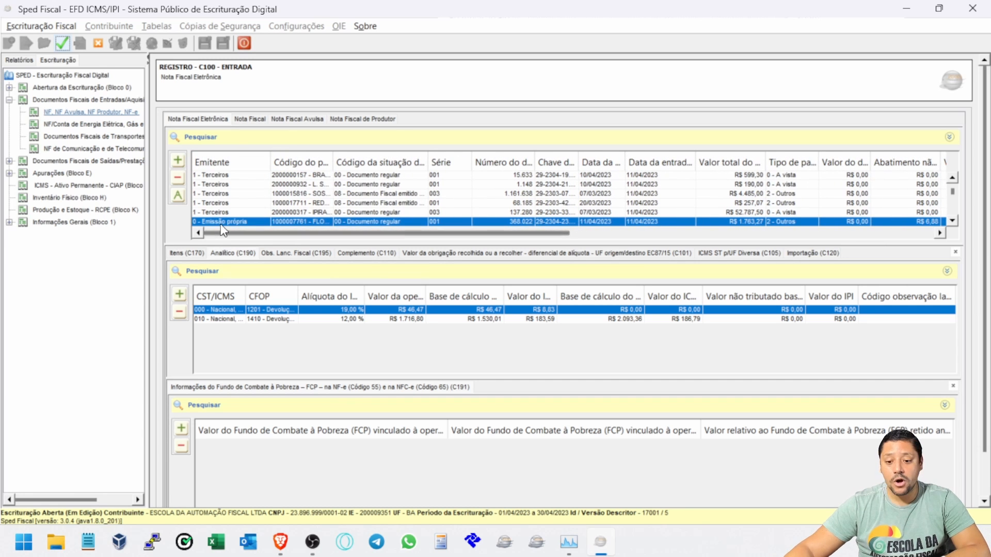
Step: Return to the validation warnings report, review its first page and go to the last page
{"action": "left_click", "coordinate": [16, 61]}
{"action": "scroll", "coordinate": [442, 285], "scroll_direction": "down", "scroll_amount": 5}
{"action": "scroll", "coordinate": [442, 284], "scroll_direction": "down", "scroll_amount": 3}
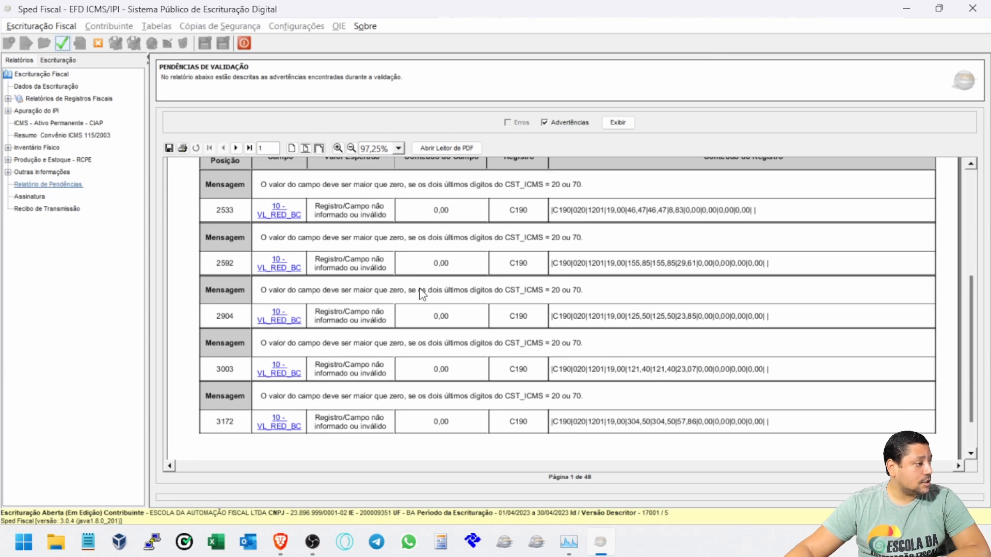
{"action": "scroll", "coordinate": [597, 304], "scroll_direction": "down", "scroll_amount": 1}
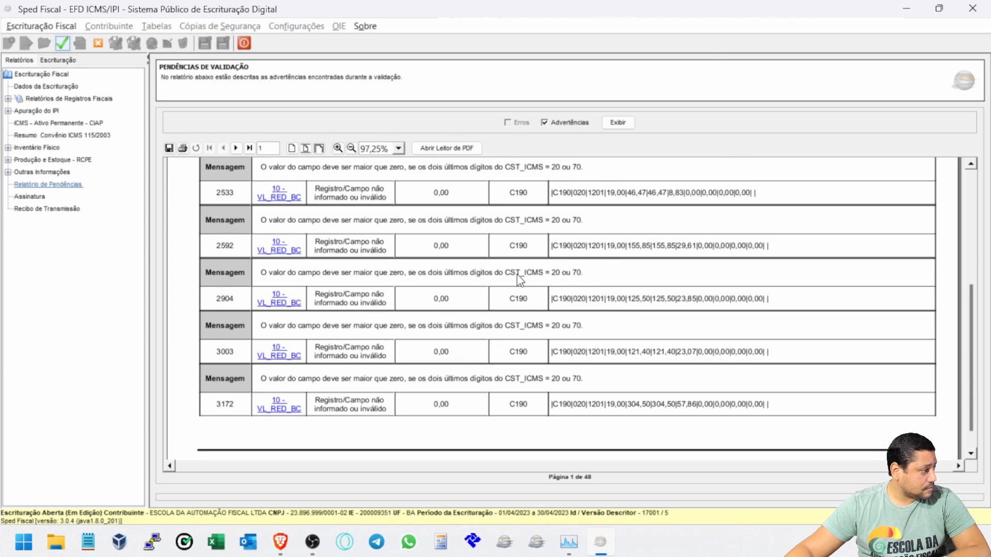
{"action": "scroll", "coordinate": [602, 260], "scroll_direction": "down", "scroll_amount": 1}
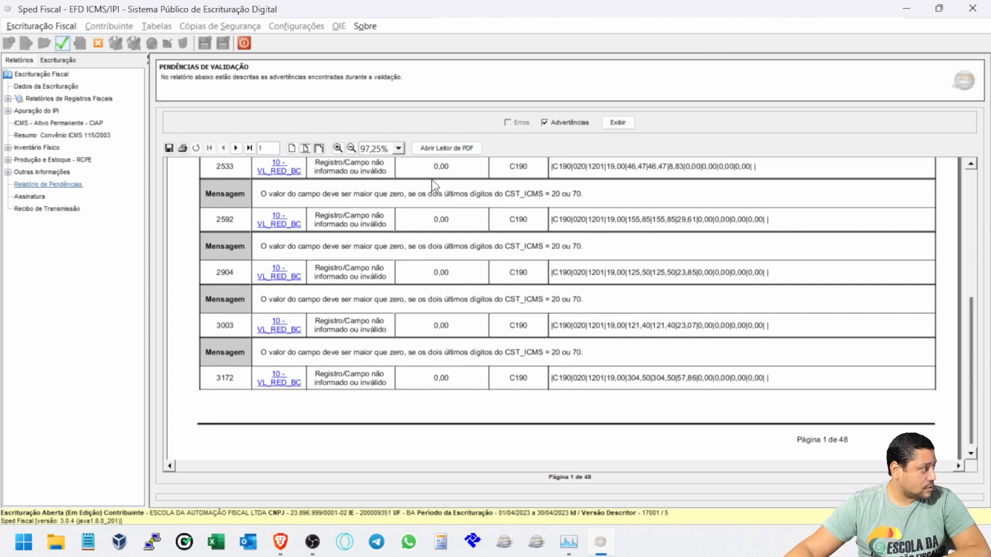
{"action": "left_click", "coordinate": [249, 148]}
{"action": "scroll", "coordinate": [598, 289], "scroll_direction": "up", "scroll_amount": 6}
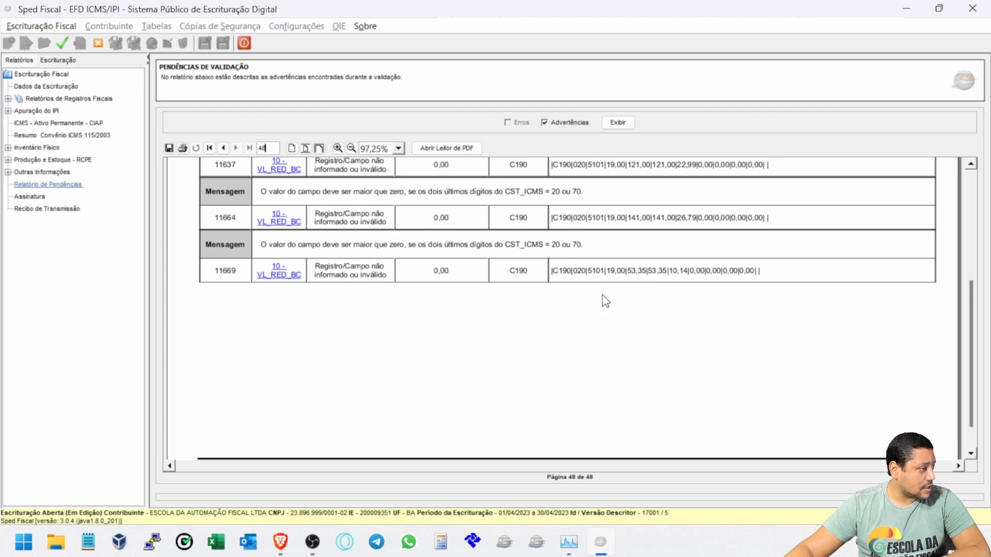
Step: Page back through the C190 warnings from the report's last page to page 23
{"action": "left_click", "coordinate": [223, 148]}
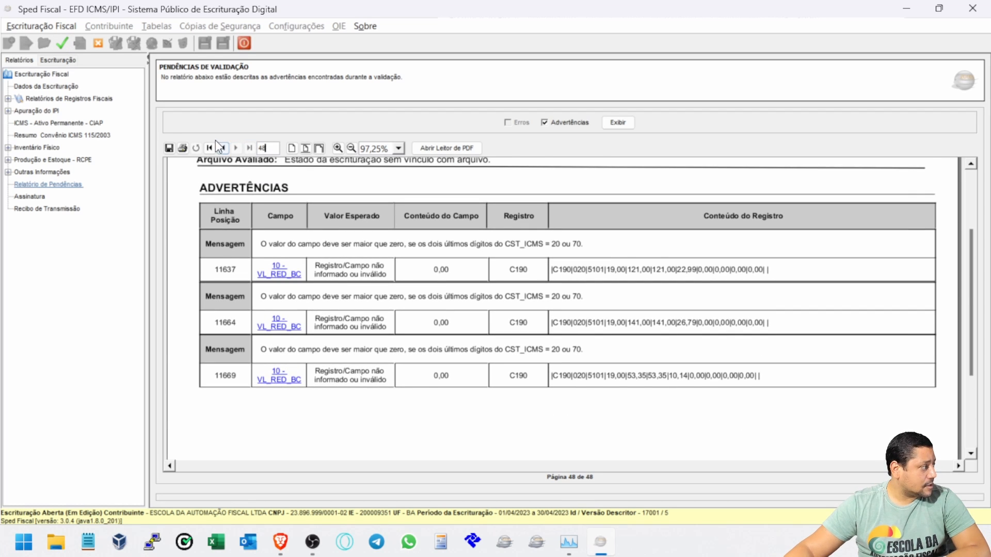
{"action": "left_click", "coordinate": [223, 148]}
{"action": "left_click", "coordinate": [223, 148]}
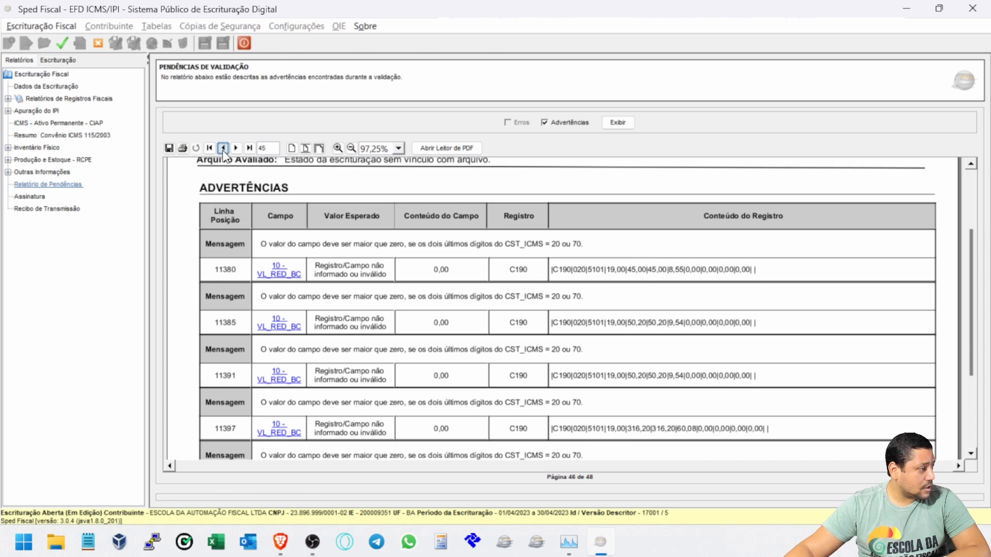
{"action": "left_click", "coordinate": [223, 148]}
{"action": "left_click", "coordinate": [223, 148]}
{"action": "left_click", "coordinate": [223, 149]}
{"action": "left_click", "coordinate": [222, 148]}
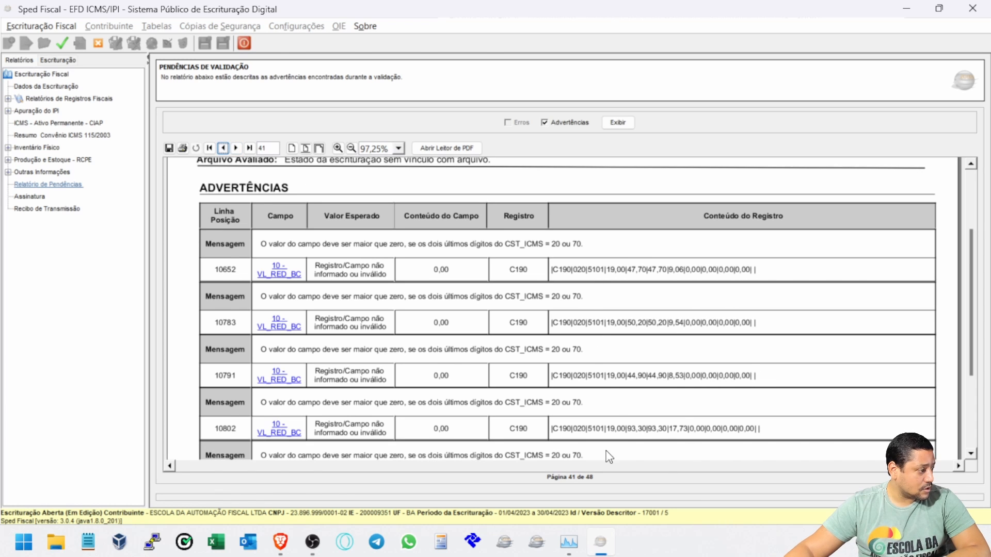
{"action": "left_click", "coordinate": [222, 148]}
{"action": "left_click", "coordinate": [223, 149]}
{"action": "left_click", "coordinate": [223, 148]}
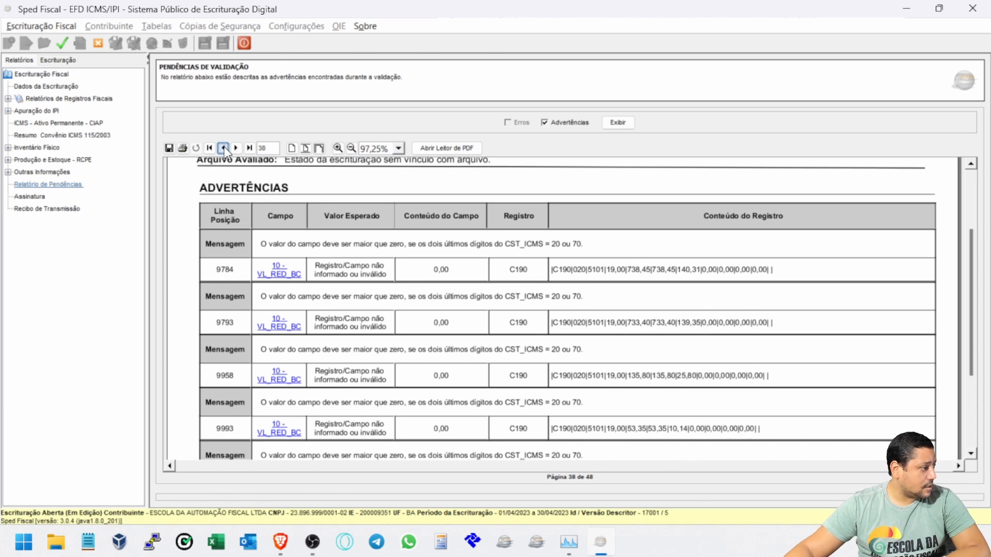
{"action": "left_click", "coordinate": [223, 148]}
{"action": "left_click", "coordinate": [223, 148]}
{"action": "left_click", "coordinate": [223, 148]}
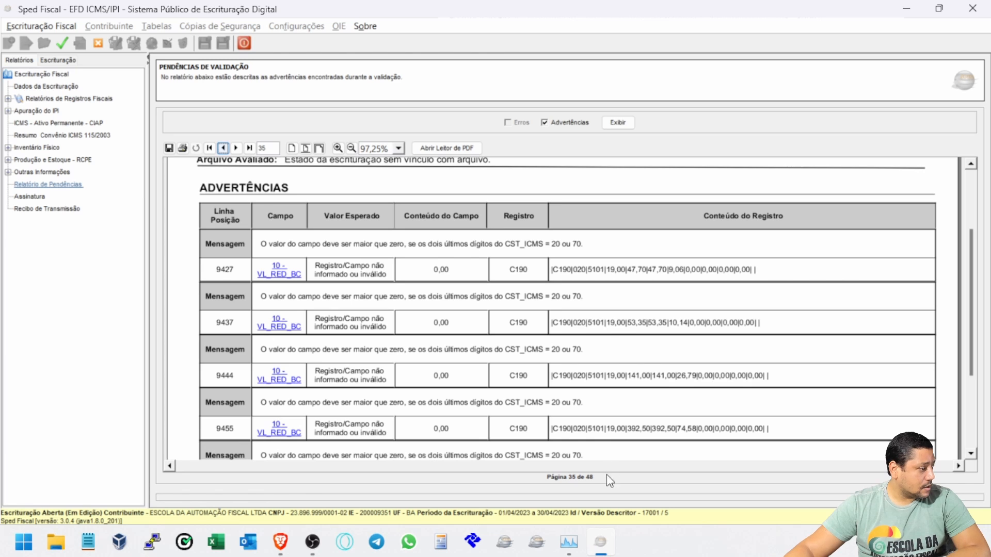
{"action": "left_click", "coordinate": [223, 148]}
{"action": "left_click", "coordinate": [223, 148]}
{"action": "left_click", "coordinate": [223, 148]}
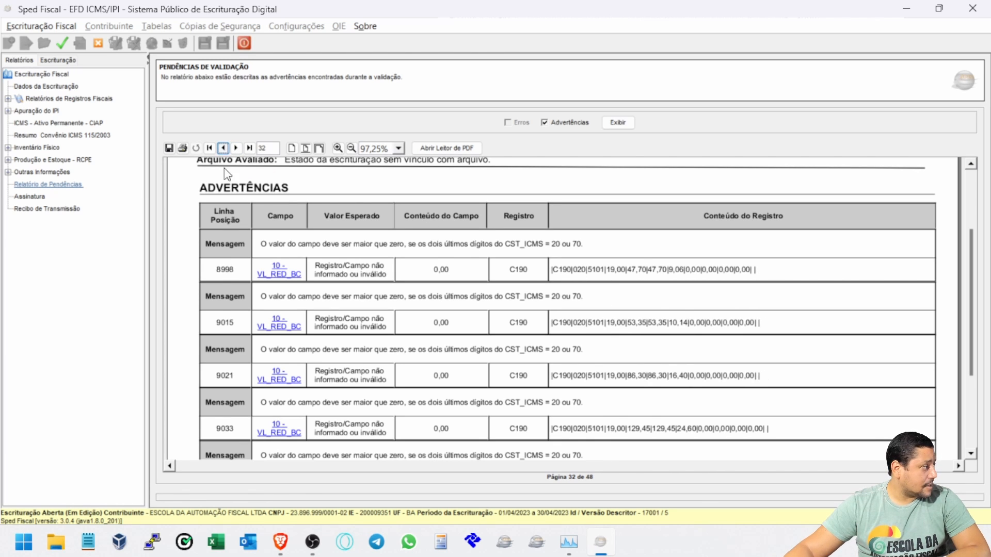
{"action": "left_click", "coordinate": [223, 149]}
{"action": "left_click", "coordinate": [223, 148]}
{"action": "left_click", "coordinate": [223, 148]}
{"action": "left_click", "coordinate": [223, 148]}
{"action": "left_click", "coordinate": [223, 148]}
{"action": "left_click", "coordinate": [223, 148]}
{"action": "left_click", "coordinate": [224, 148]}
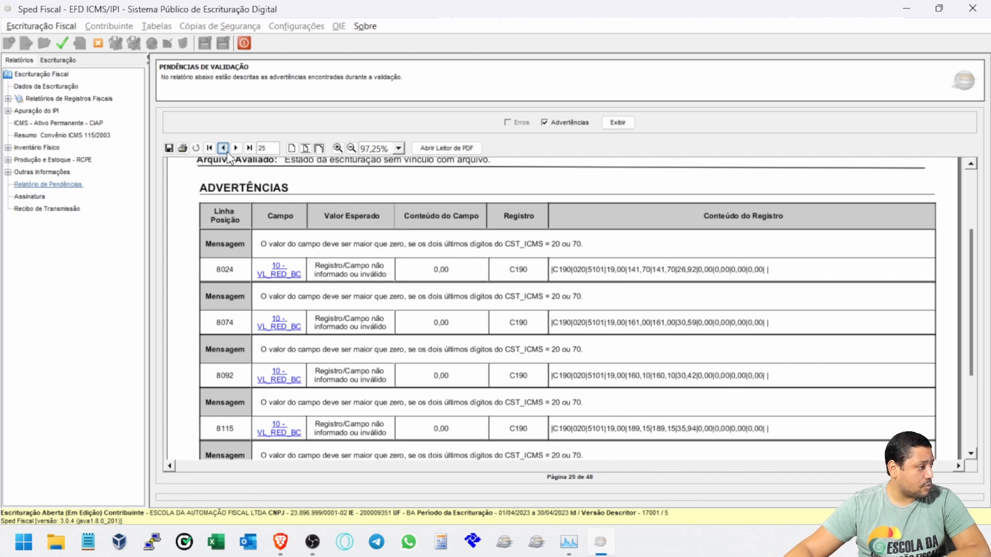
{"action": "left_click", "coordinate": [224, 149]}
{"action": "left_click", "coordinate": [224, 148]}
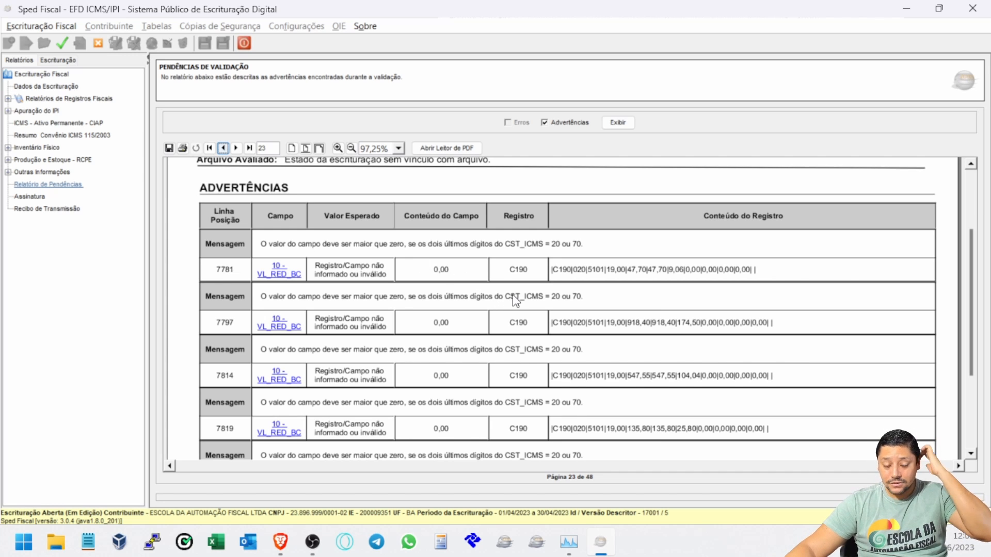
Step: Open the C190 record behind the line 7781 warning, dismiss its warning note and examine its operation, ICMS base and non-taxed base values
{"action": "left_click", "coordinate": [281, 273]}
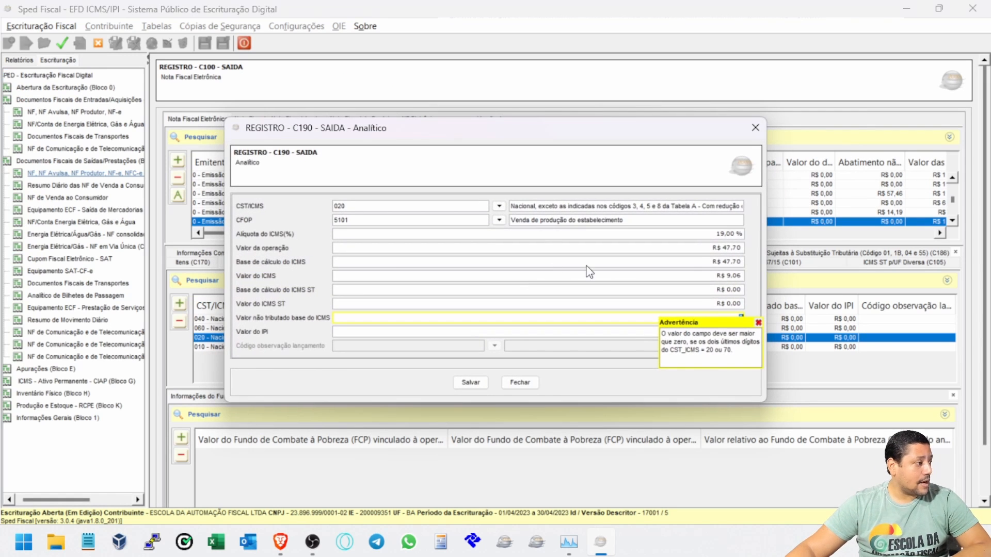
{"action": "left_click", "coordinate": [733, 262]}
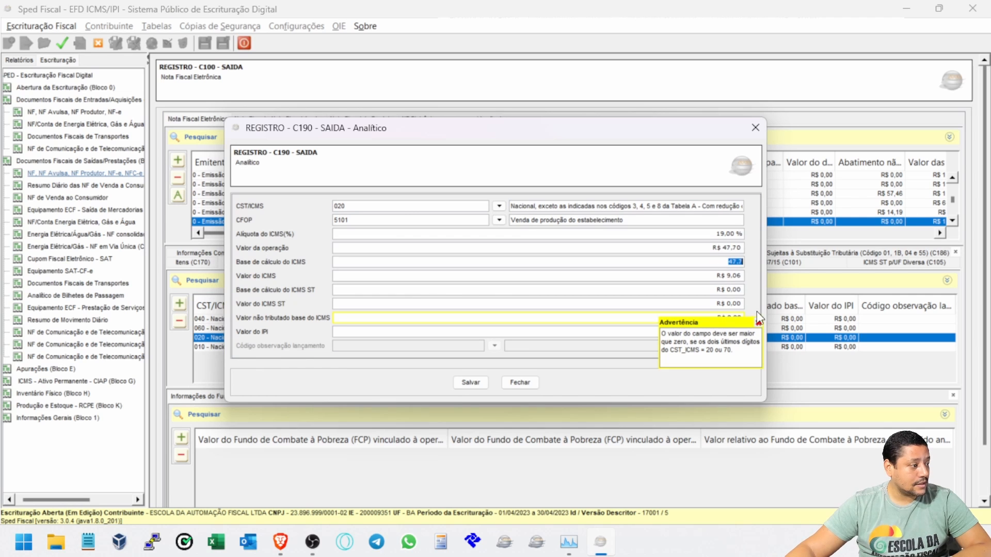
{"action": "left_click", "coordinate": [759, 324]}
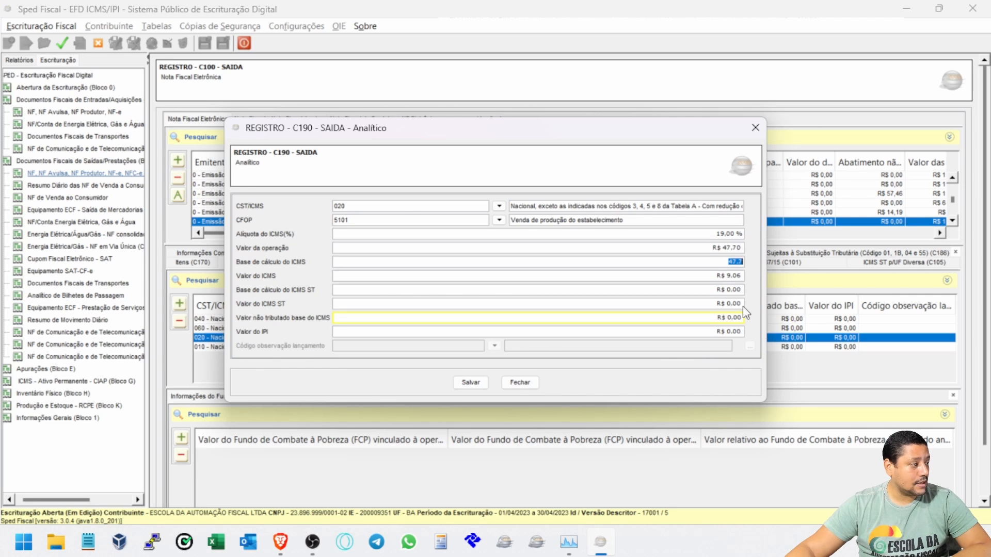
{"action": "left_click", "coordinate": [677, 251]}
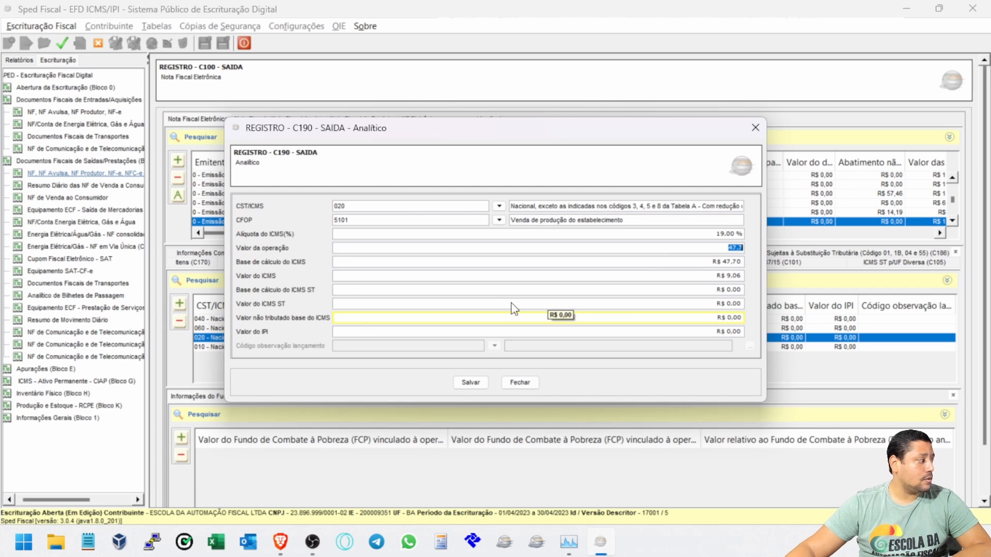
{"action": "left_click", "coordinate": [368, 320]}
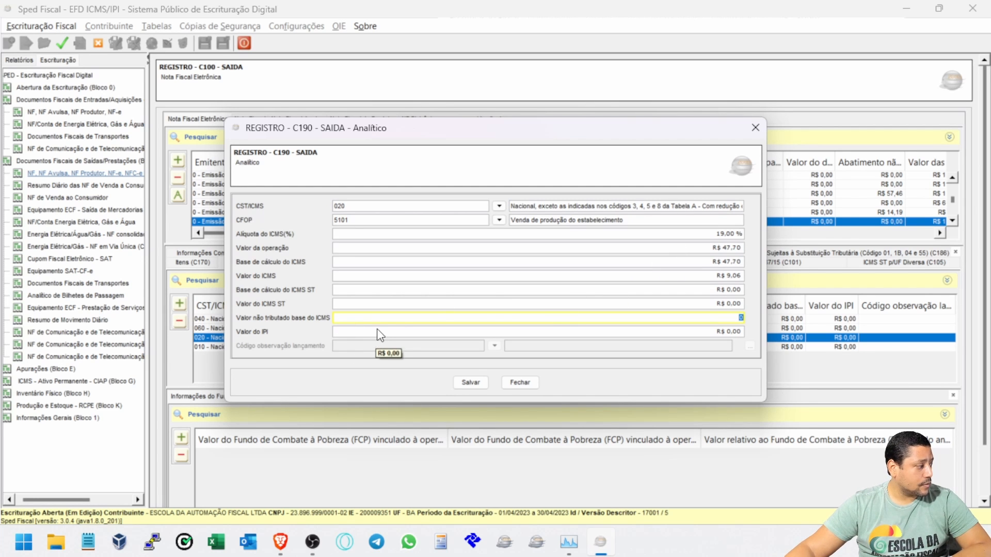
{"action": "left_click", "coordinate": [379, 304]}
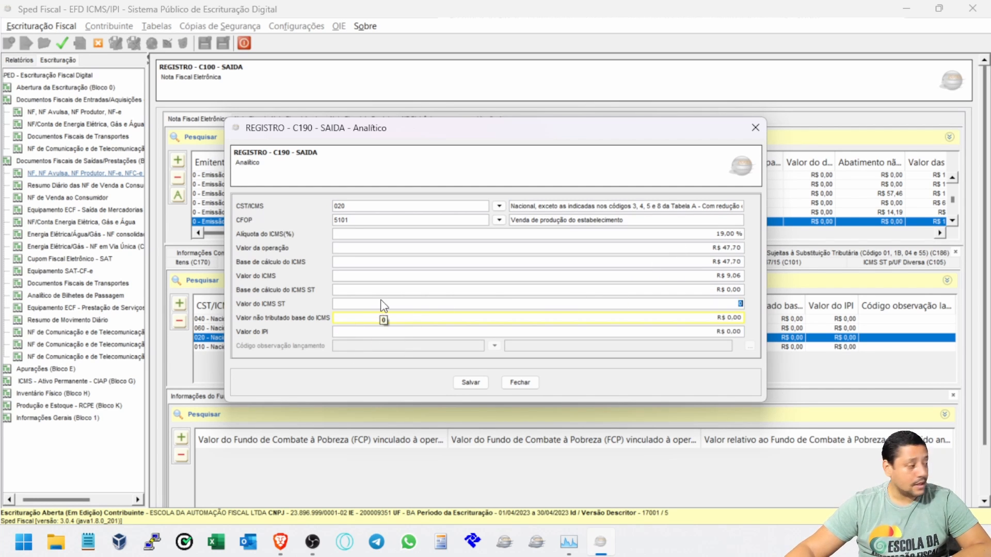
{"action": "left_click", "coordinate": [391, 262]}
{"action": "left_click", "coordinate": [397, 321]}
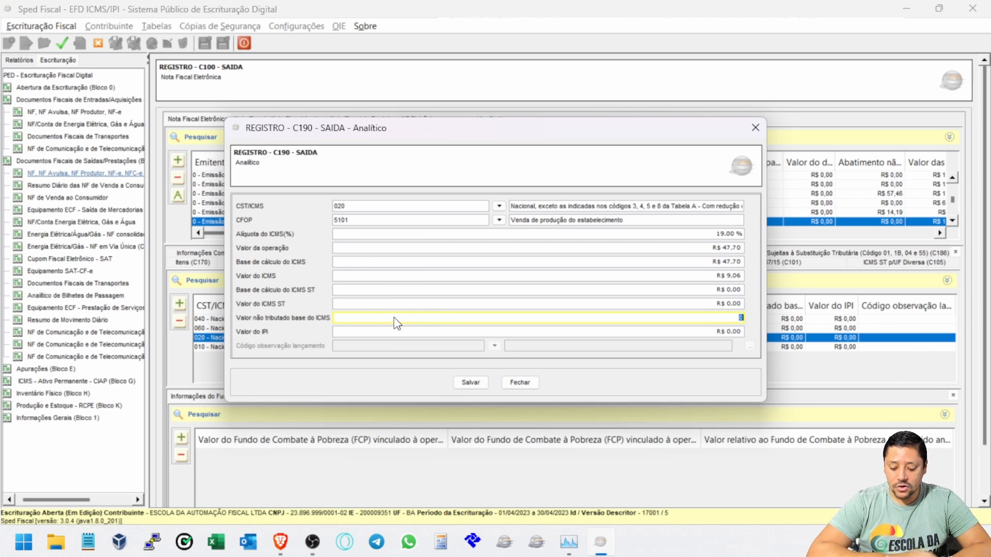
Step: Switch to the Calculator and calculate 47,70 minus 0, and the example reduction of 47,70 minus 27
{"action": "key", "text": "XF86Calculator"}
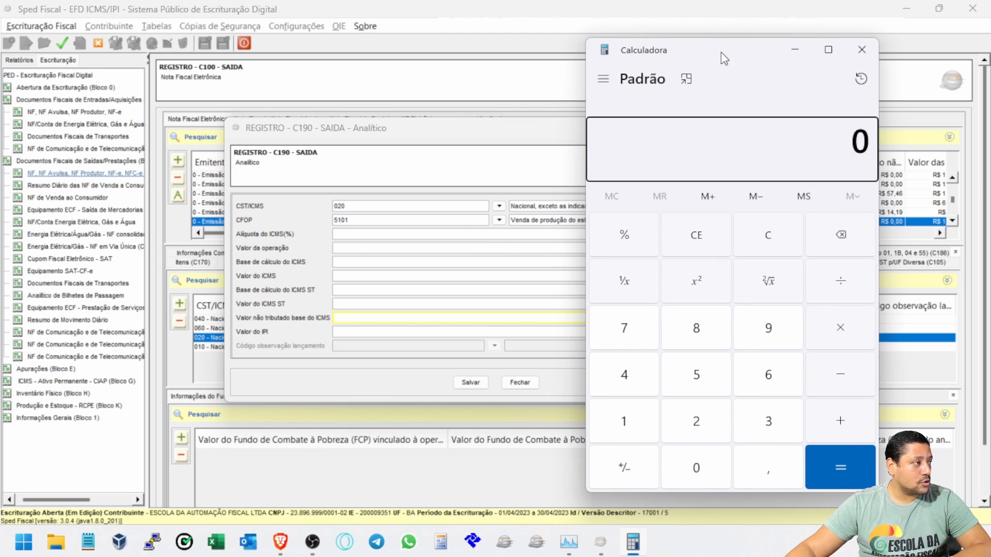
{"action": "left_click_drag", "start_coordinate": [722, 54], "coordinate": [388, 48]}
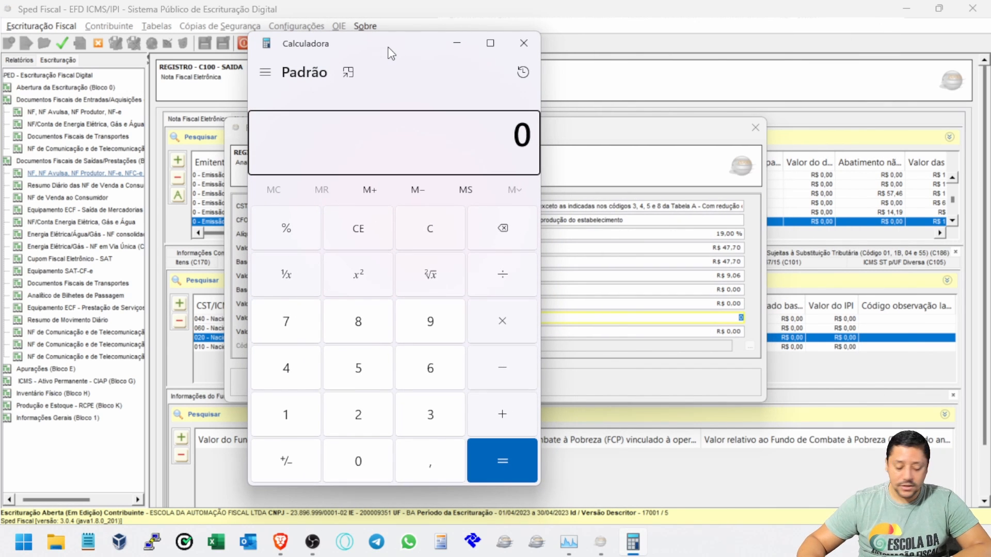
{"action": "type", "text": "47,70"}
{"action": "key", "text": "minus"}
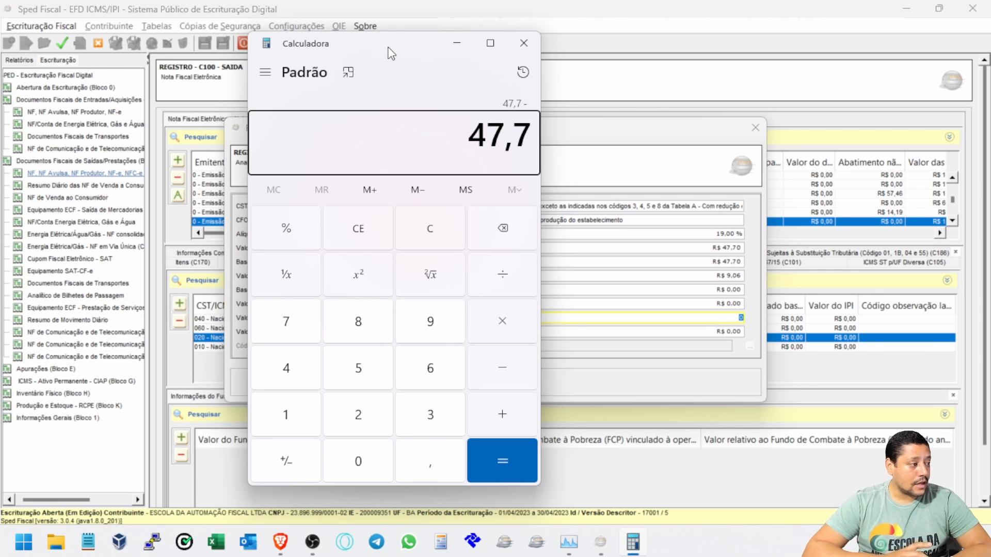
{"action": "type", "text": "0"}
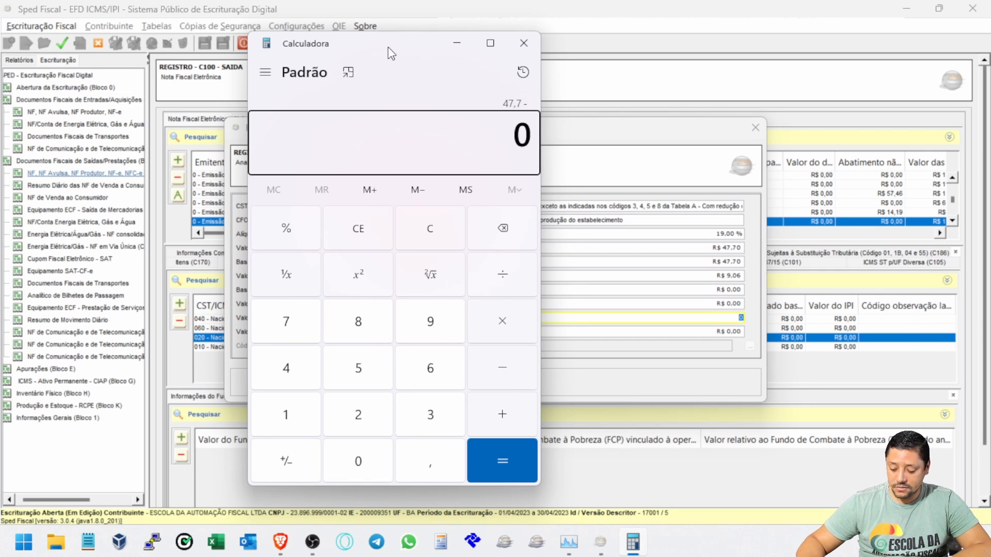
{"action": "key", "text": "Return"}
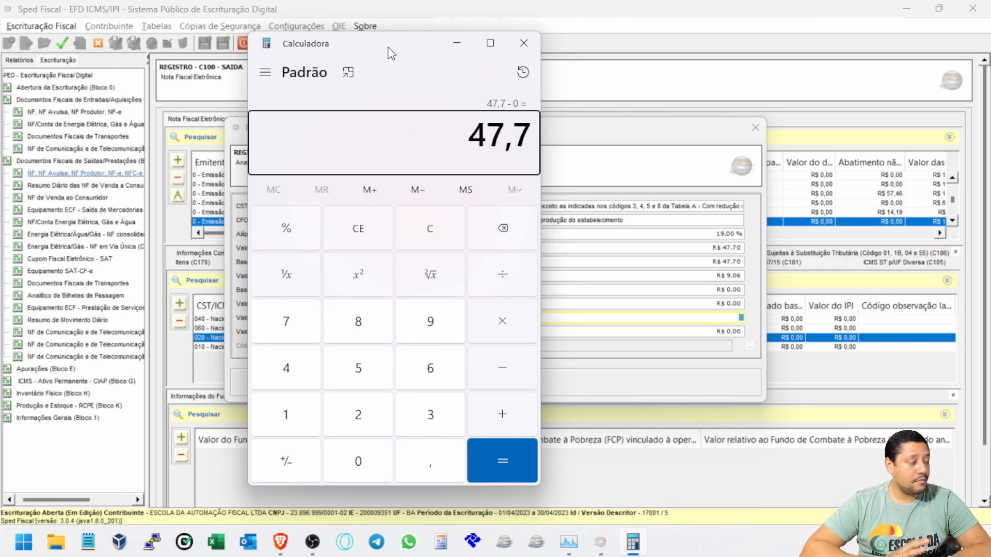
{"action": "key", "text": "minus"}
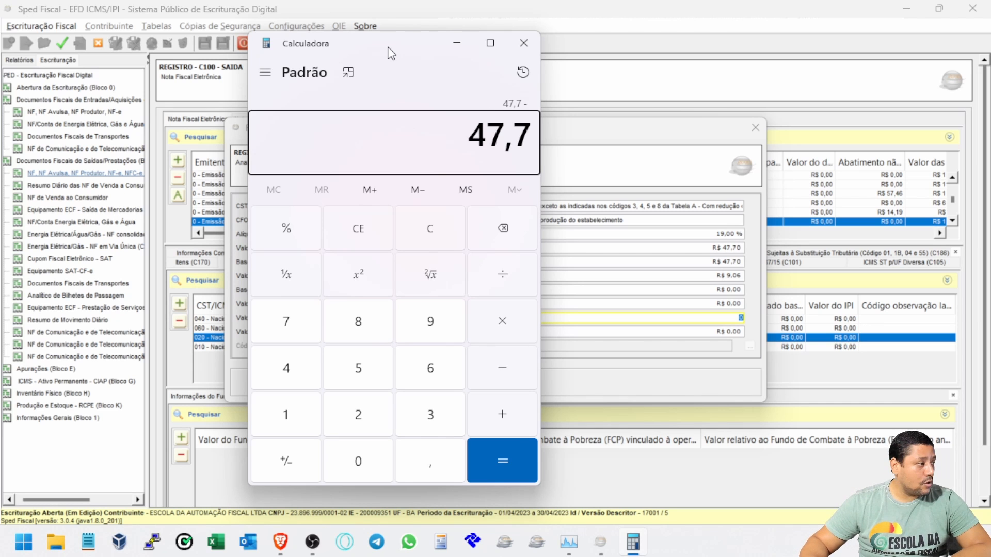
{"action": "type", "text": "27"}
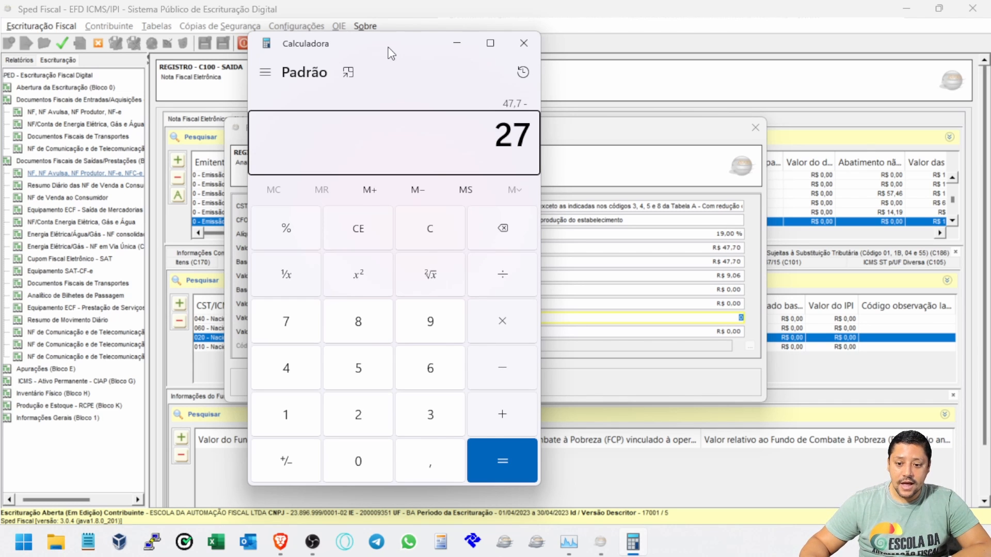
{"action": "key", "text": "Return"}
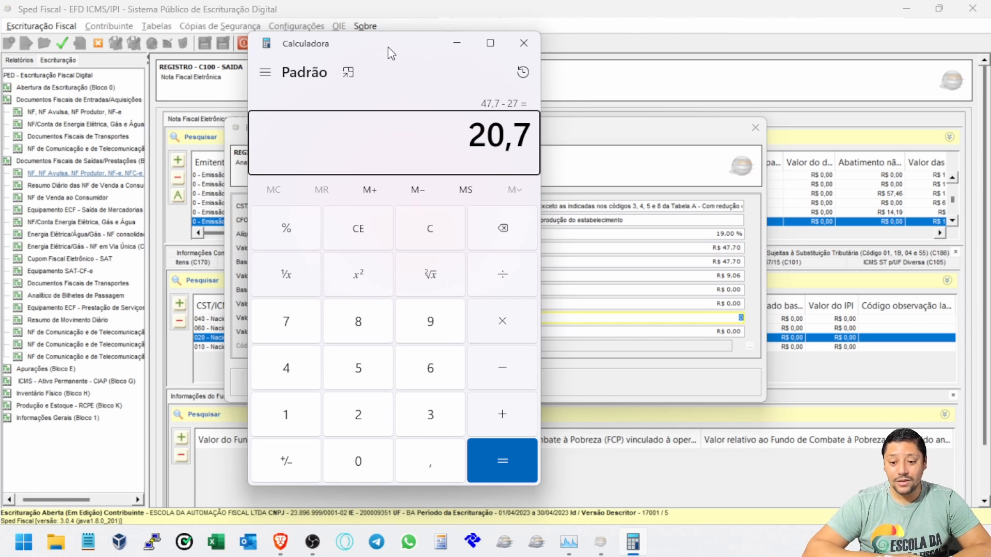
Step: Try 20,70 as the C190 record's Valor não tributado base do ICMS, and reset that field to 0
{"action": "left_click", "coordinate": [619, 319]}
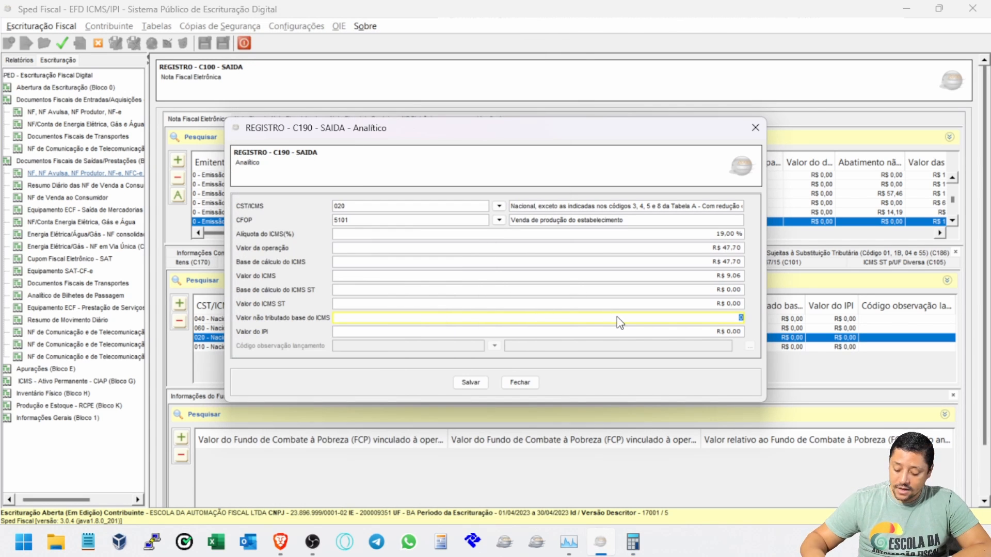
{"action": "type", "text": "20,70"}
{"action": "key", "text": "Tab"}
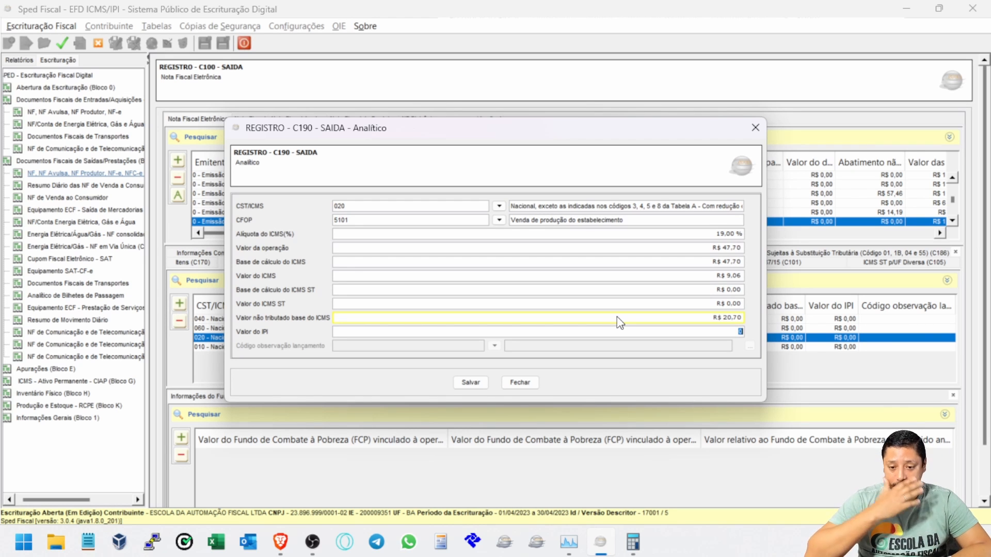
{"action": "left_click", "coordinate": [614, 321]}
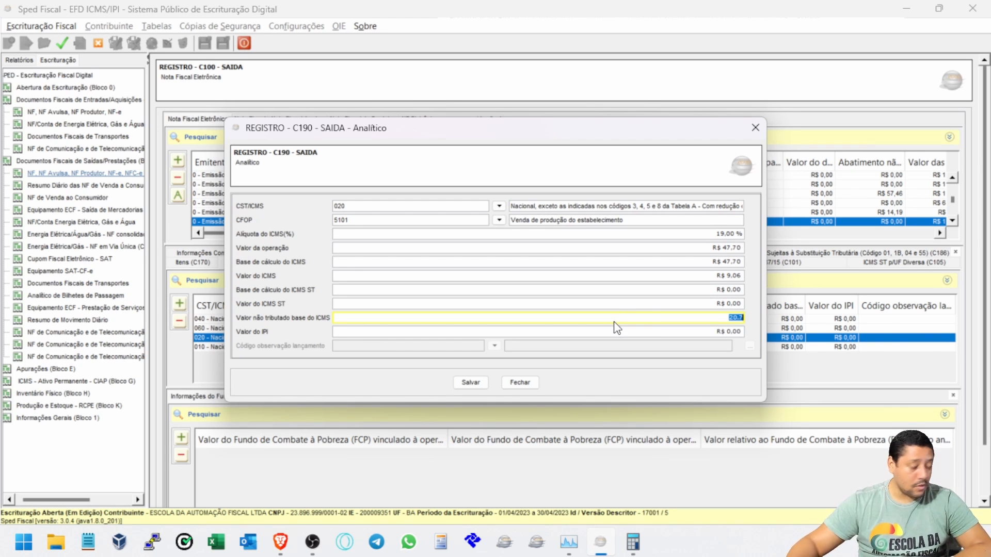
{"action": "type", "text": "0"}
{"action": "key", "text": "Tab"}
Step: Set the C190 exit record's CST/ICMS code to 000, check its remaining fields and save the record
{"action": "left_click", "coordinate": [360, 209]}
{"action": "type", "text": "02"}
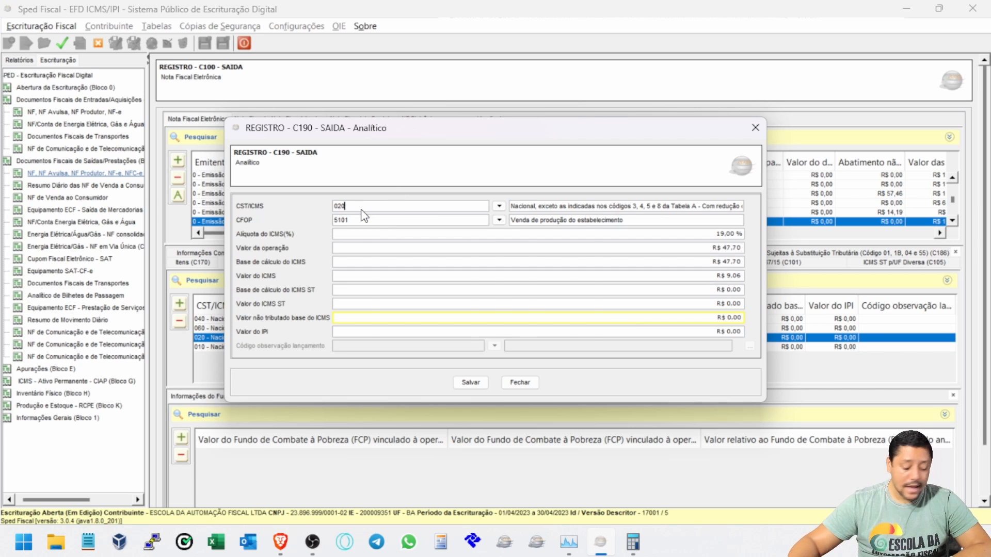
{"action": "key", "text": "Tab"}
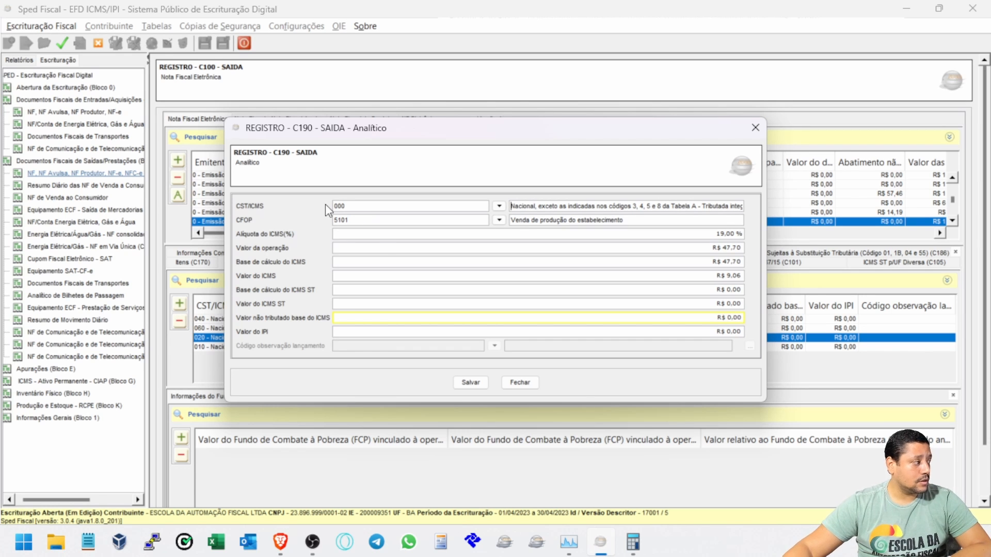
{"action": "left_click", "coordinate": [363, 219]}
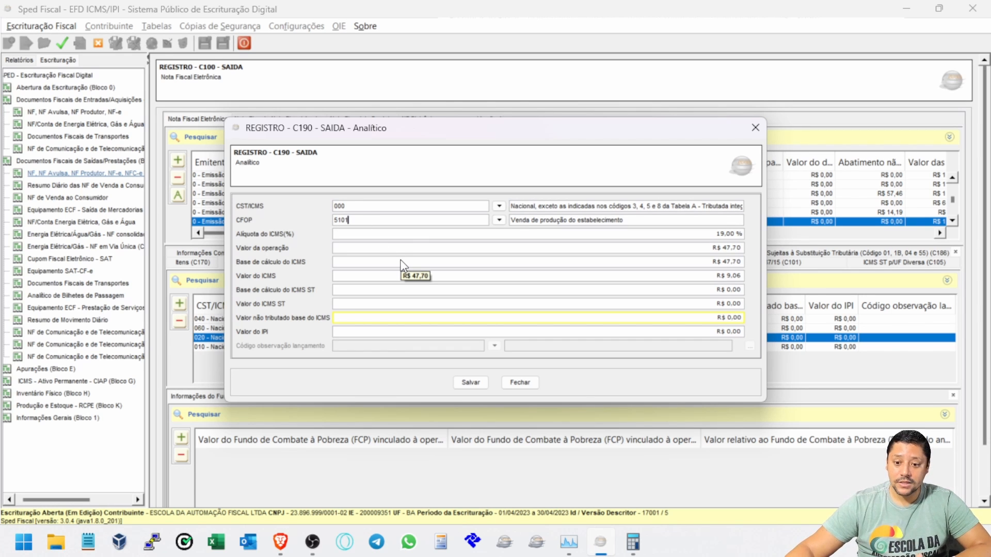
{"action": "left_click", "coordinate": [383, 305]}
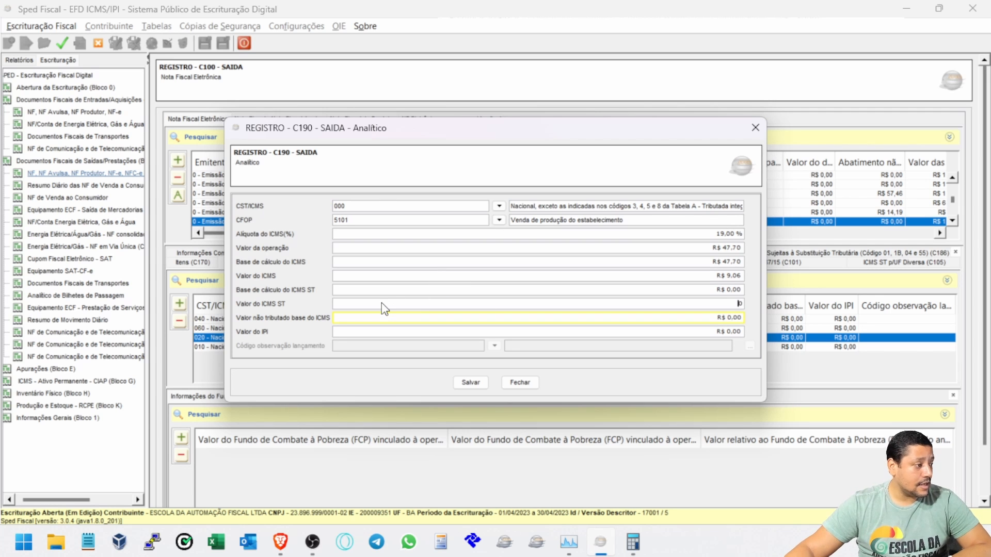
{"action": "left_click", "coordinate": [375, 333]}
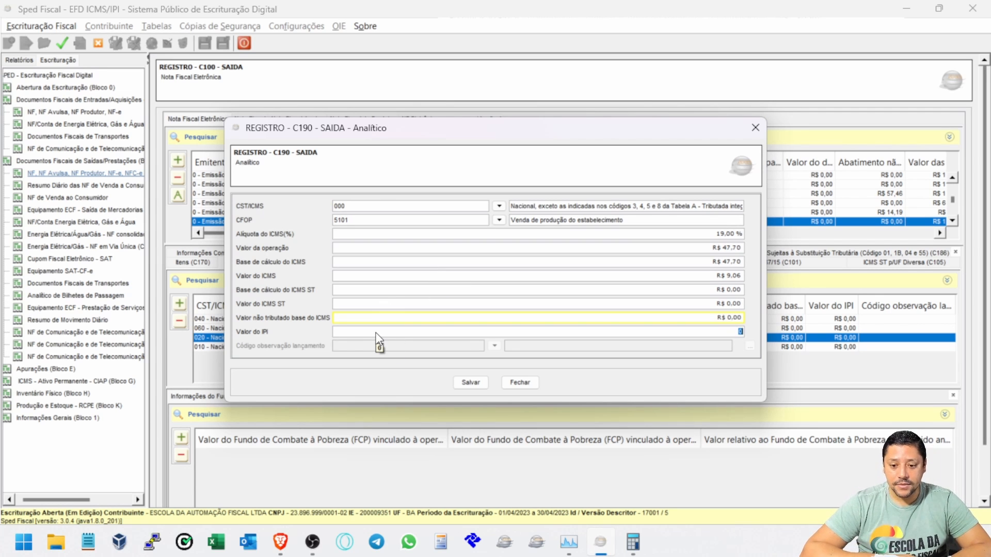
{"action": "left_click", "coordinate": [469, 383]}
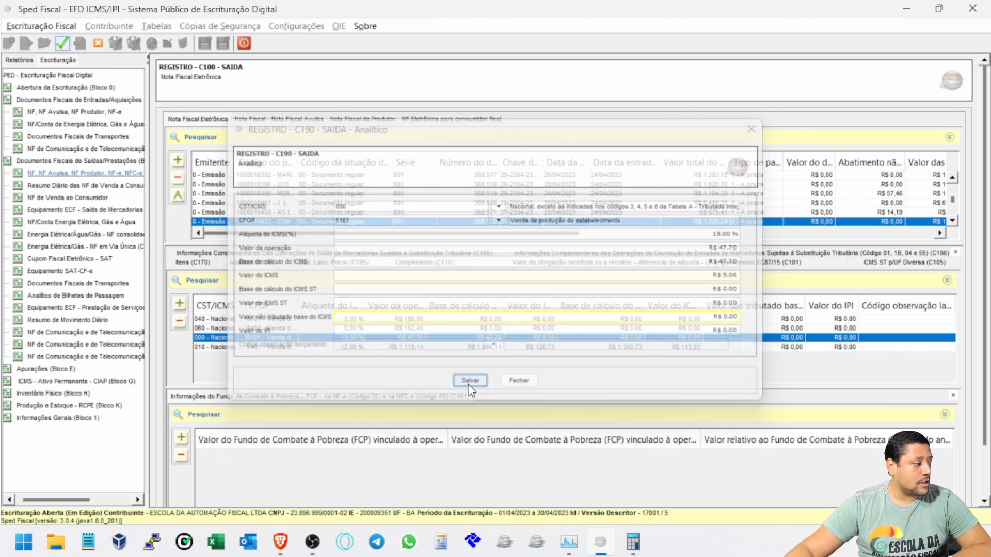
Step: Redisplay the validation pending report with the Advertências details turned off, and revalidate the bookkeeping file, acknowledging the notice
{"action": "left_click", "coordinate": [61, 43]}
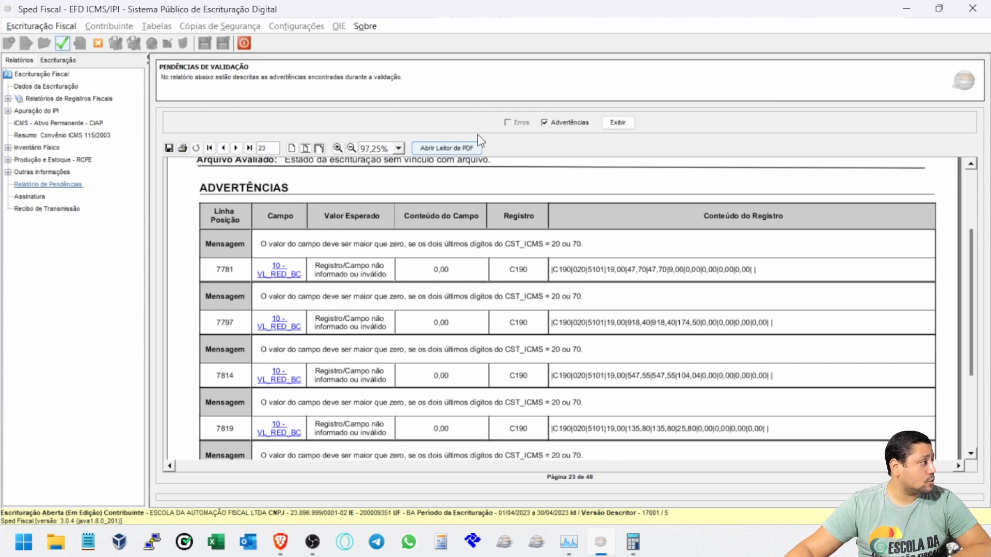
{"action": "scroll", "coordinate": [742, 270], "scroll_direction": "up", "scroll_amount": 3}
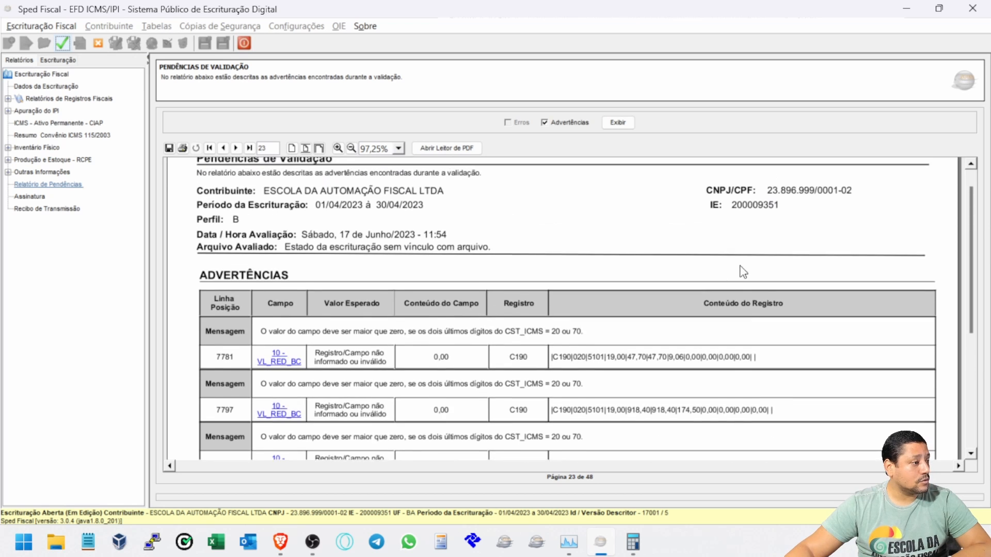
{"action": "scroll", "coordinate": [836, 270], "scroll_direction": "down", "scroll_amount": 2}
{"action": "scroll", "coordinate": [851, 276], "scroll_direction": "up", "scroll_amount": 3}
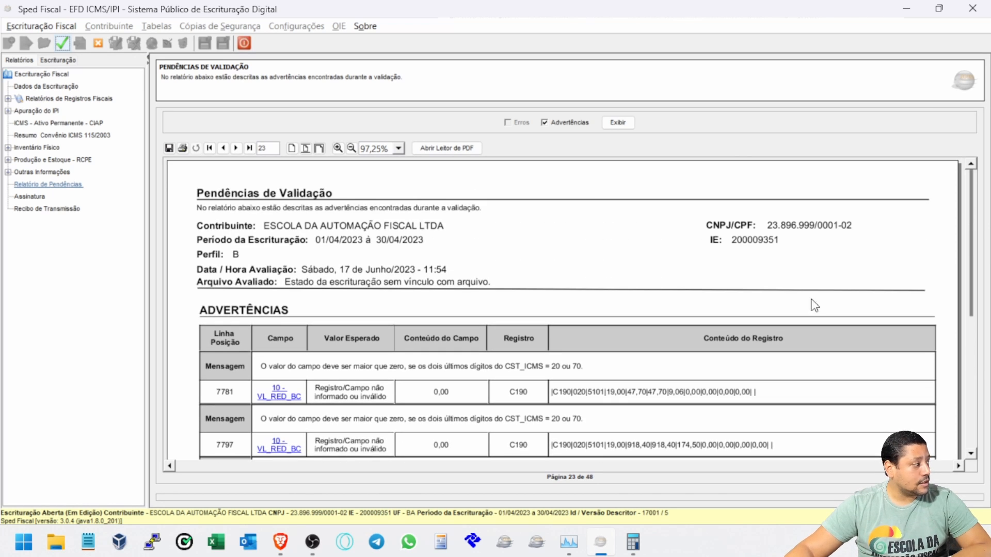
{"action": "scroll", "coordinate": [527, 305], "scroll_direction": "down", "scroll_amount": 2}
{"action": "left_click", "coordinate": [565, 122]}
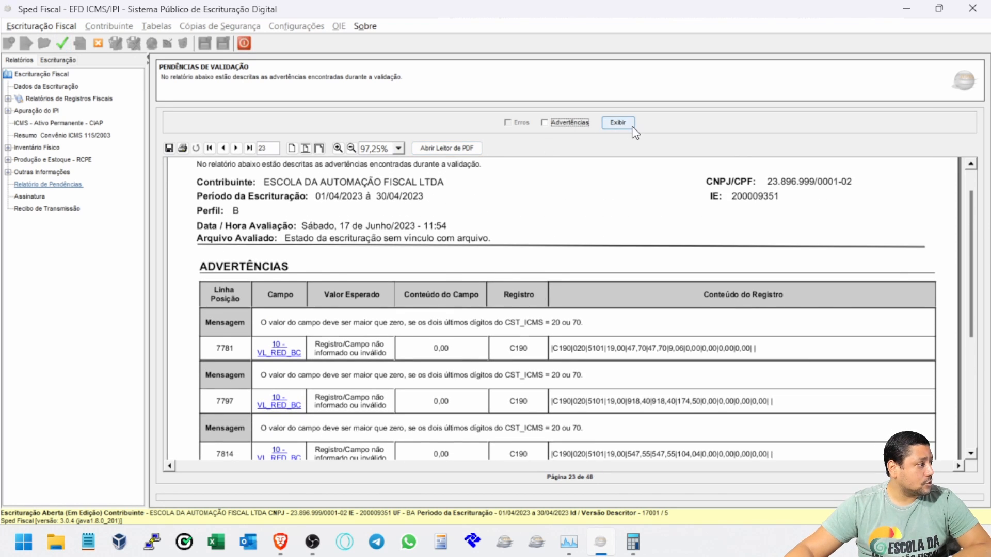
{"action": "left_click", "coordinate": [632, 124]}
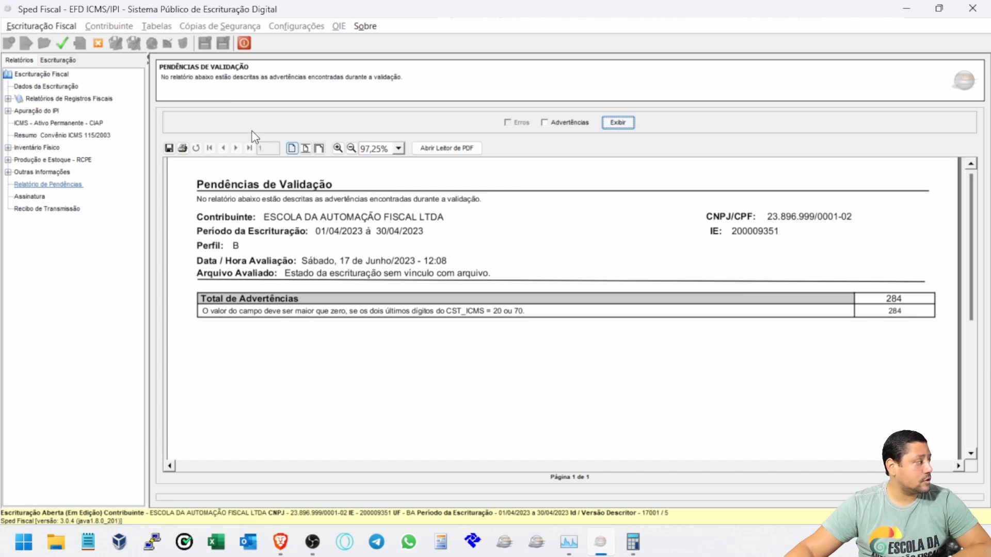
{"action": "left_click", "coordinate": [61, 44]}
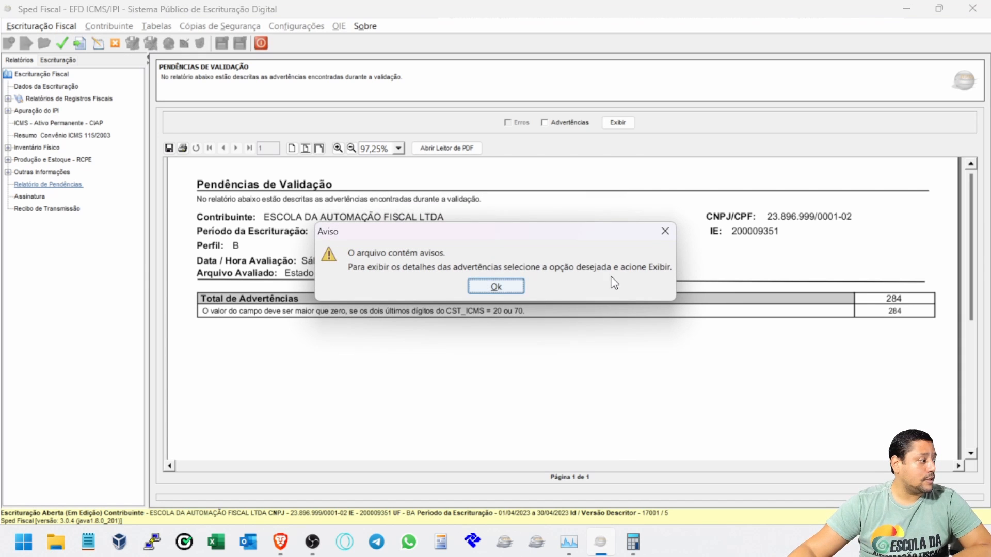
{"action": "left_click", "coordinate": [496, 286]}
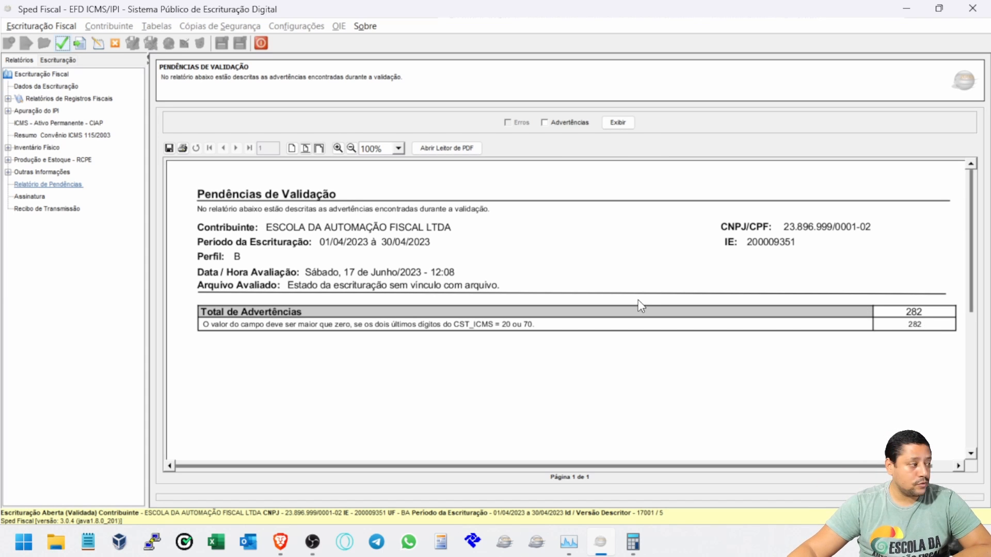
Step: Switch to the Google Docs video outline and highlight the topic "Como resolver esse erro em massa e de forma rápida?"
{"action": "mouse_move", "coordinate": [280, 541]}
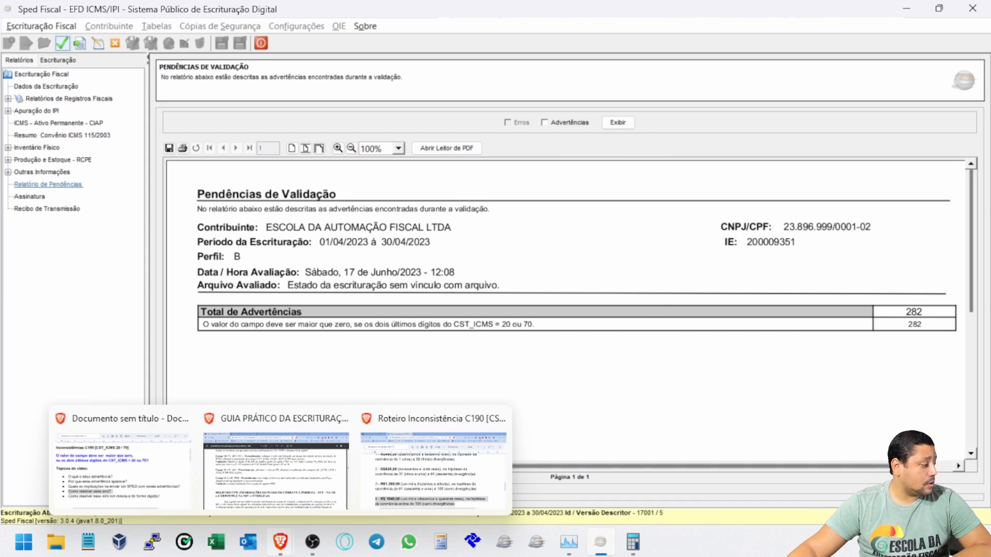
{"action": "left_click", "coordinate": [156, 499]}
{"action": "left_click_drag", "start_coordinate": [106, 470], "coordinate": [769, 463]}
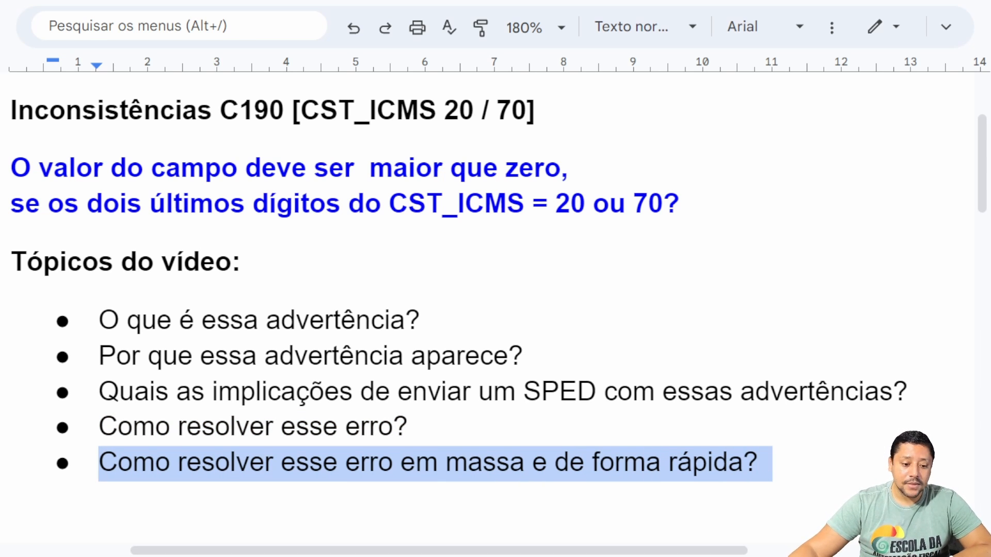
Step: Switch to File Explorer and open ControlDocs v2.18.1.xlsb from the ControlDocs folder
{"action": "key", "text": "alt+Tab"}
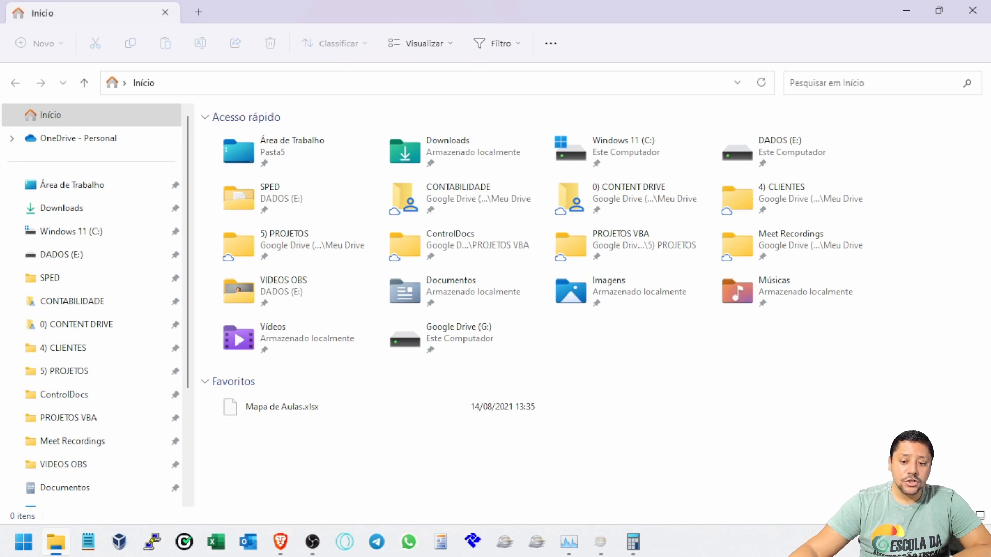
{"action": "left_click", "coordinate": [95, 394]}
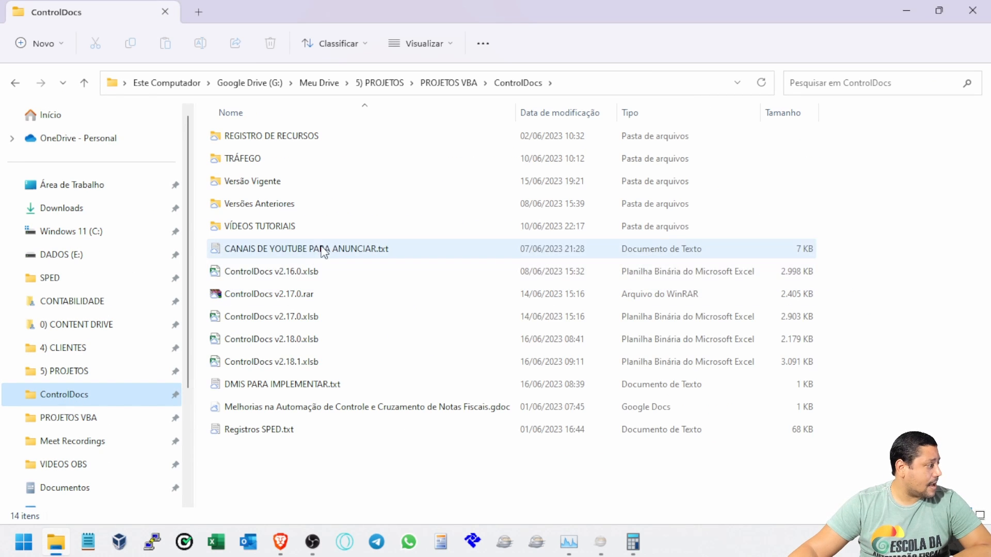
{"action": "left_click", "coordinate": [302, 367]}
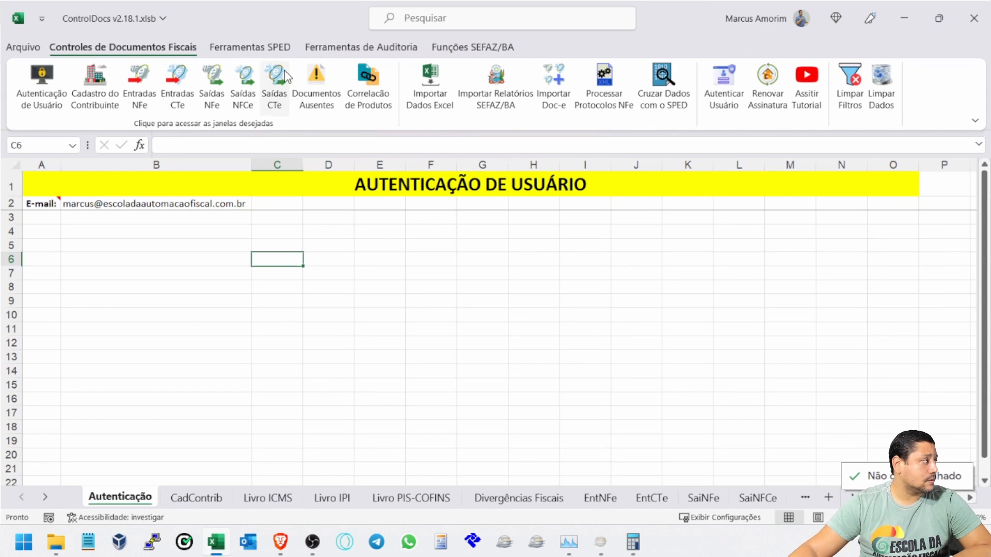
Step: Delete the data of all EFD records from the ControlDocs workbook using the SPED tools
{"action": "left_click", "coordinate": [261, 47]}
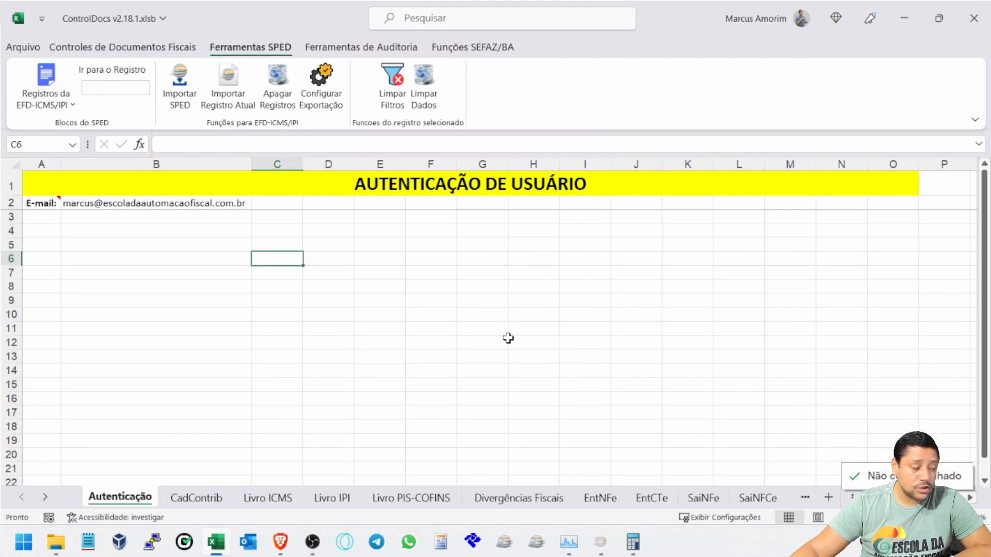
{"action": "left_click", "coordinate": [278, 82]}
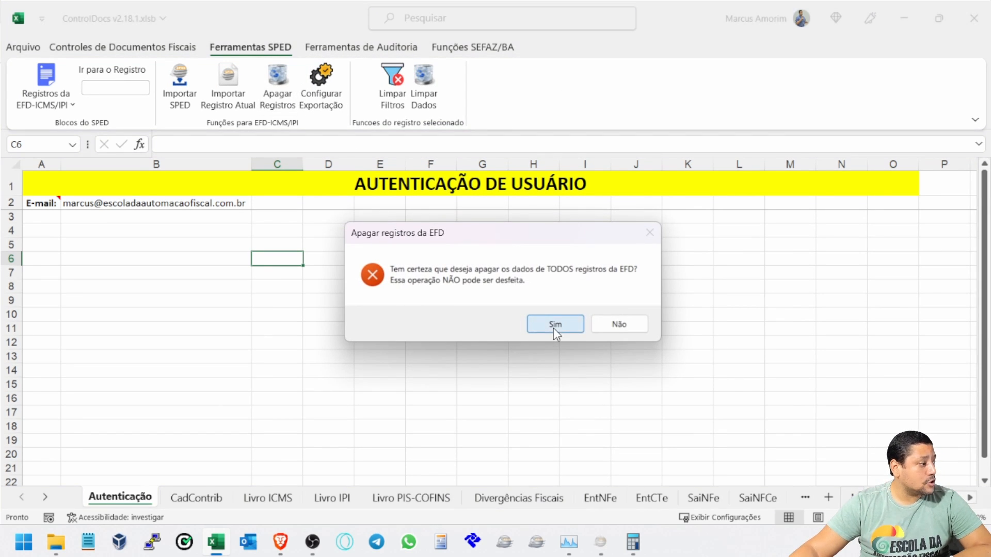
{"action": "left_click", "coordinate": [555, 325]}
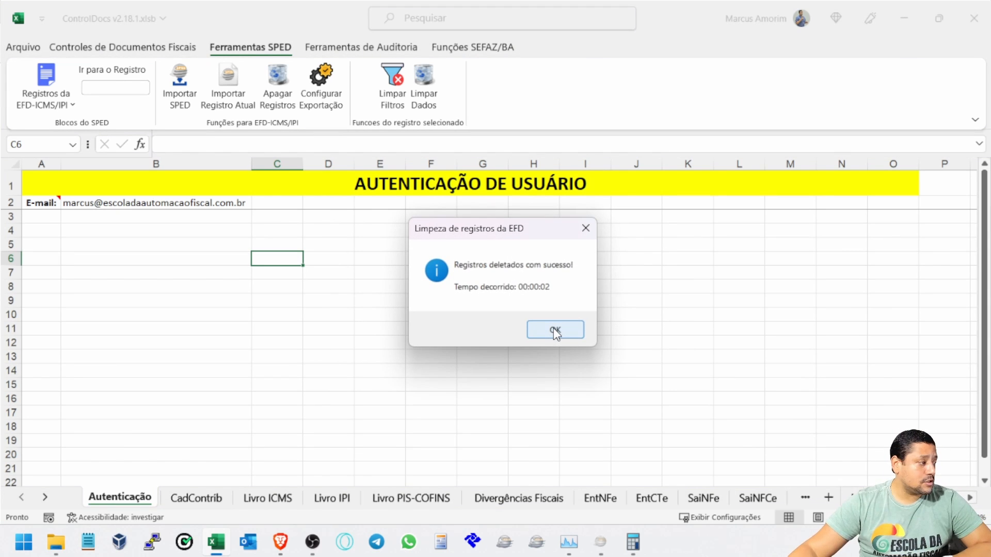
{"action": "left_click", "coordinate": [553, 327]}
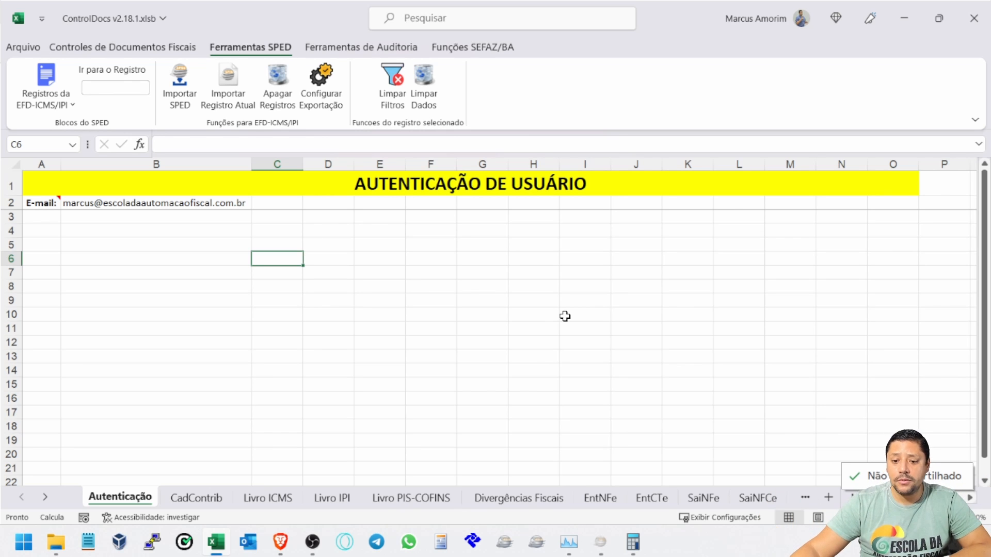
Step: Import SPED FISCAL EXEMPLO.txt from the AULA folder on the desktop into the workbook
{"action": "left_click", "coordinate": [181, 101]}
{"action": "left_click", "coordinate": [110, 167]}
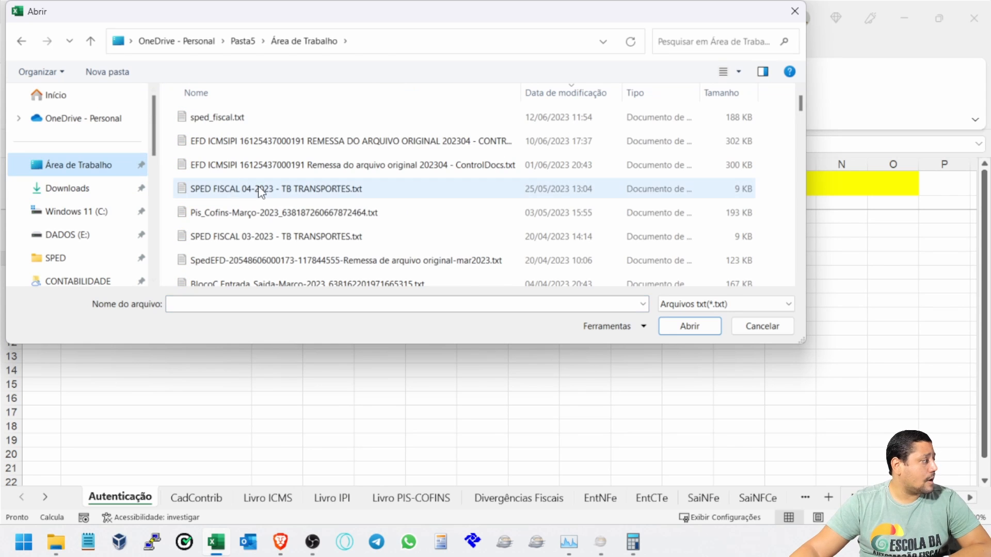
{"action": "left_click", "coordinate": [301, 212]}
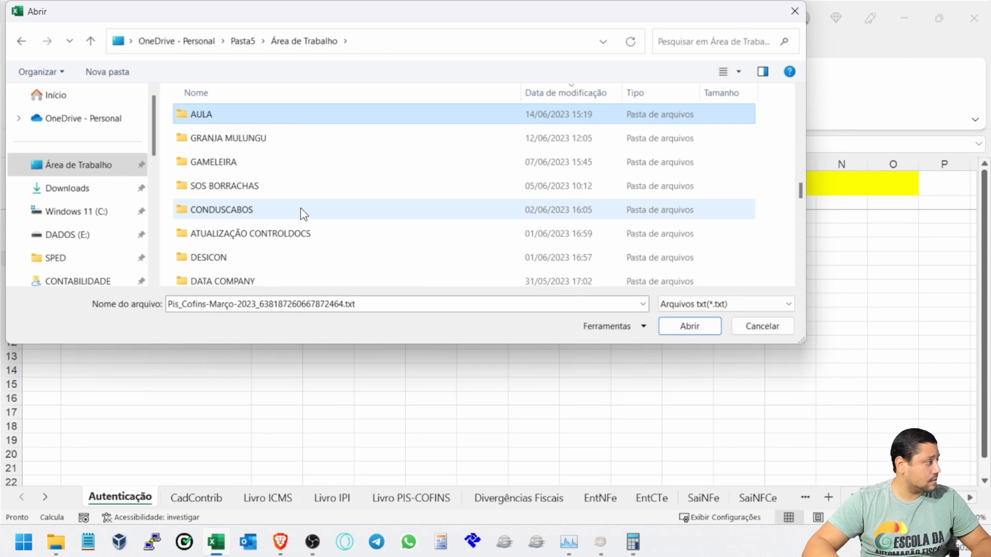
{"action": "key", "text": "Return"}
{"action": "left_click", "coordinate": [301, 120]}
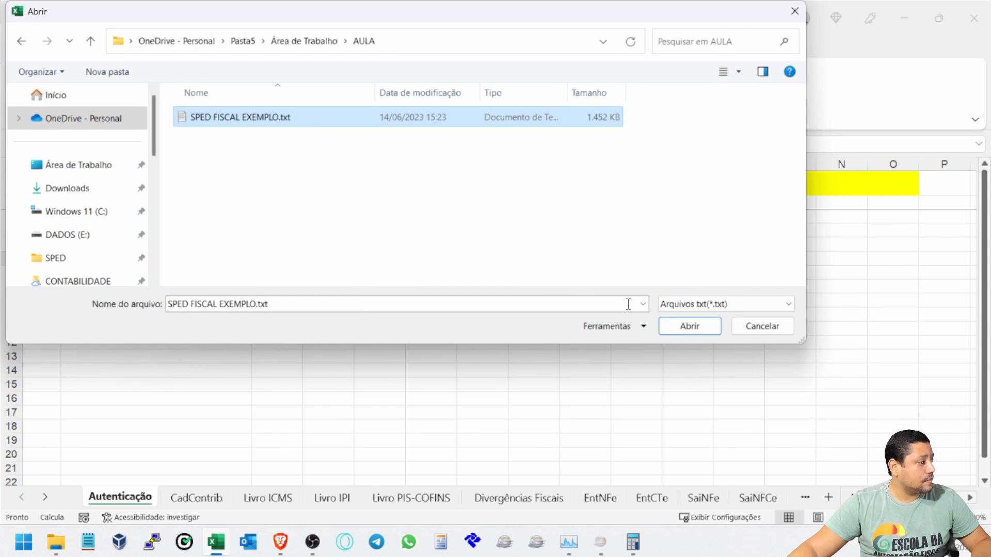
{"action": "left_click", "coordinate": [697, 328]}
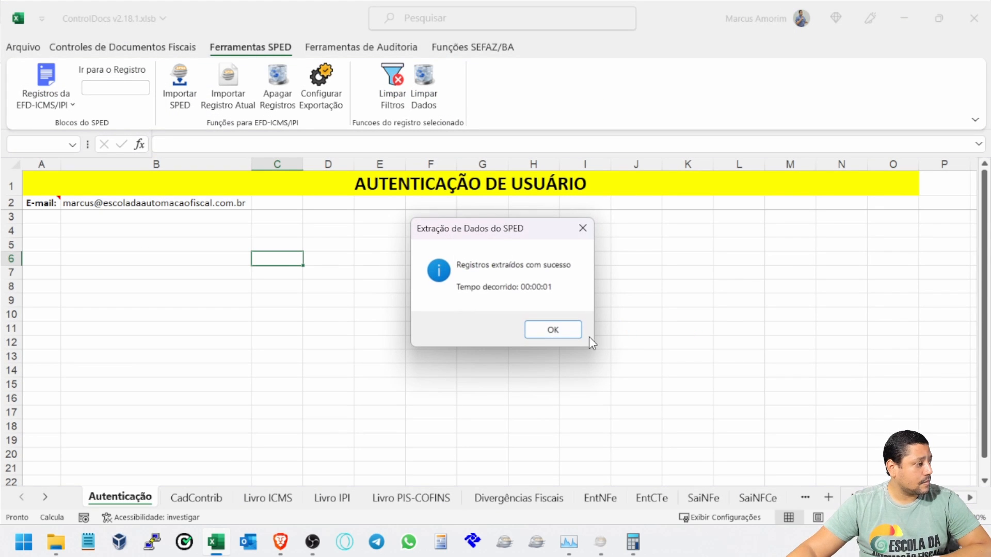
{"action": "left_click", "coordinate": [565, 333]}
Step: Go to record 0000 to check the imported data, and continue to record C100
{"action": "left_click", "coordinate": [111, 88]}
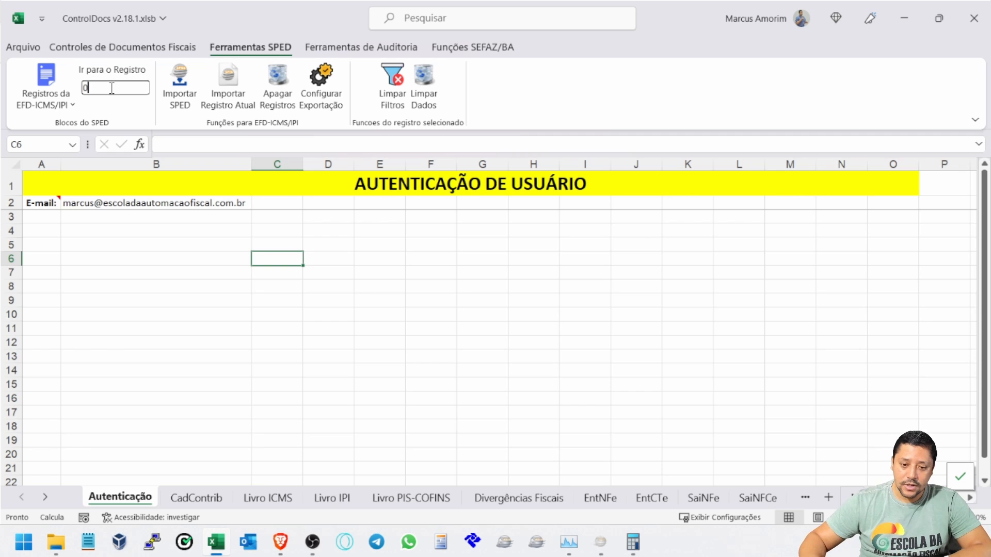
{"action": "type", "text": "0000"}
{"action": "key", "text": "Return"}
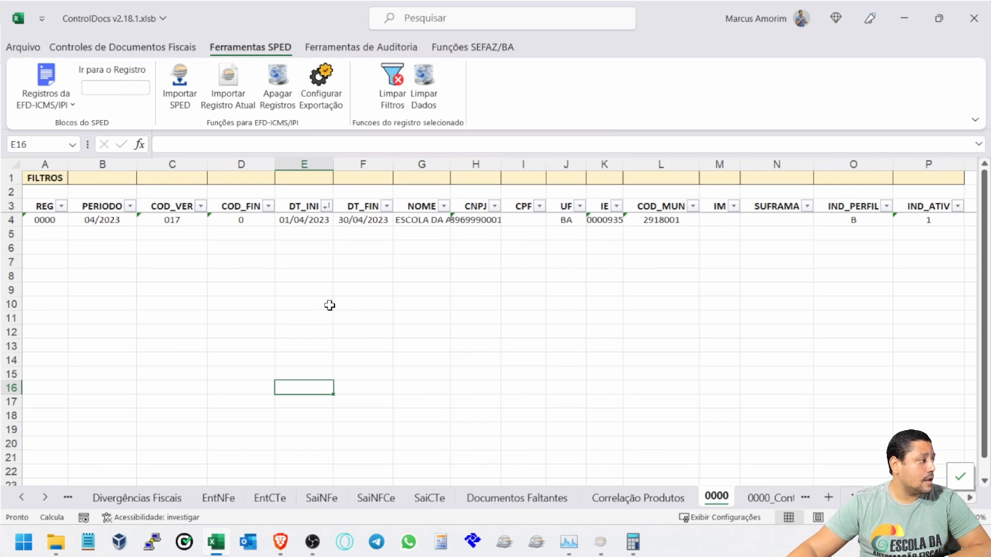
{"action": "scroll", "coordinate": [330, 305], "scroll_direction": "down", "scroll_amount": 2}
{"action": "scroll", "coordinate": [341, 304], "scroll_direction": "up", "scroll_amount": 2}
{"action": "left_click", "coordinate": [106, 89]}
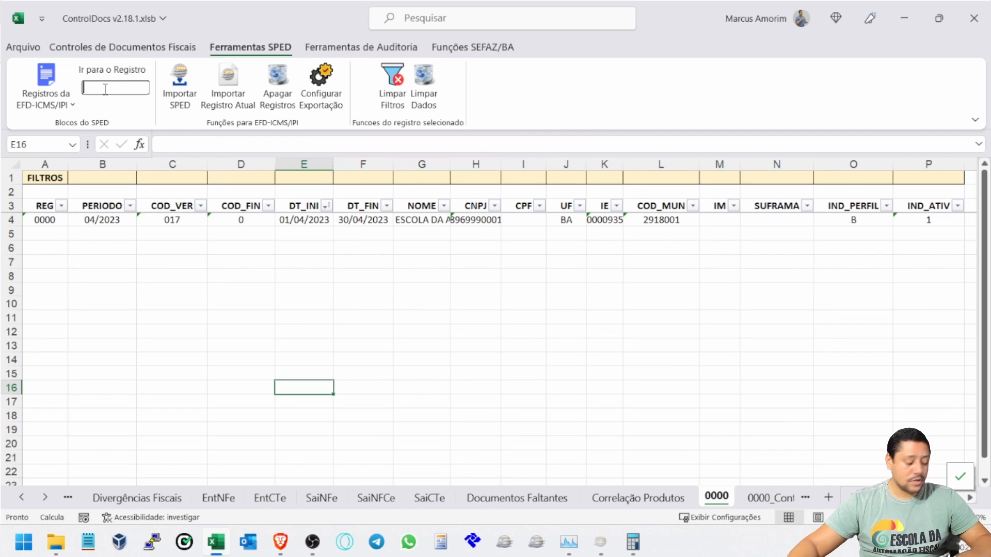
{"action": "type", "text": "C100"}
{"action": "key", "text": "Return"}
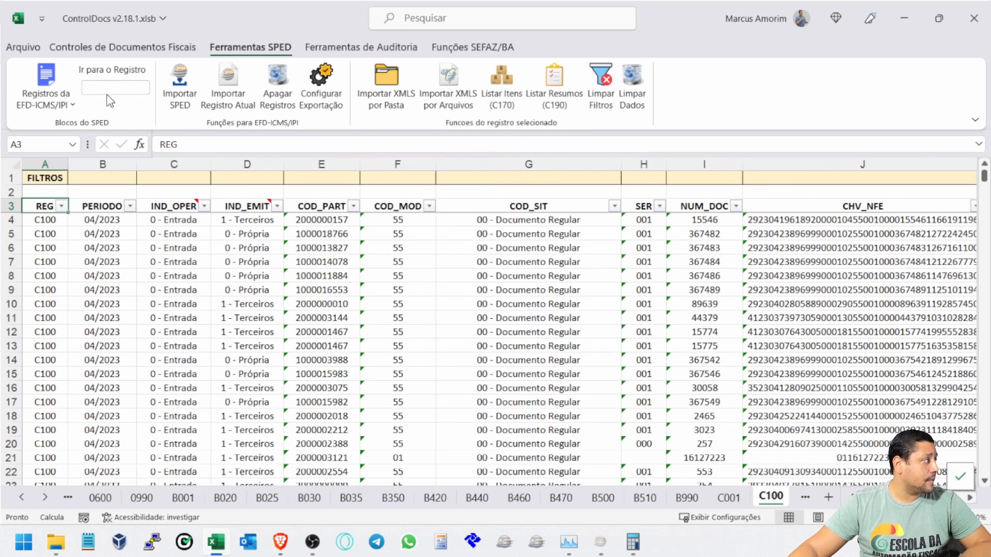
Step: Go to record C190 and bring its value columns through VL_RED_BC and VL_IPI into view
{"action": "left_click", "coordinate": [121, 88]}
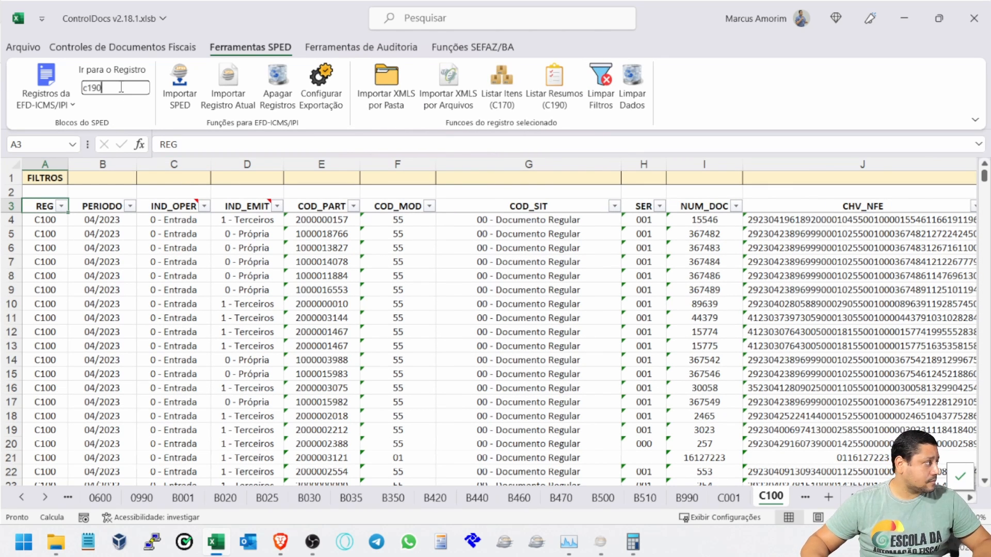
{"action": "type", "text": "c190"}
{"action": "key", "text": "Return"}
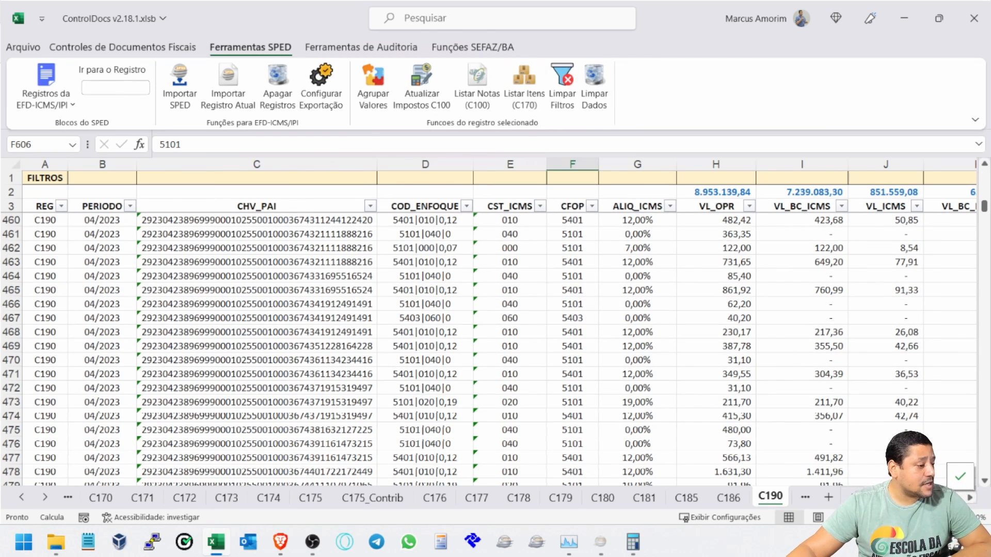
{"action": "scroll", "coordinate": [499, 322], "scroll_direction": "right", "scroll_amount": 4}
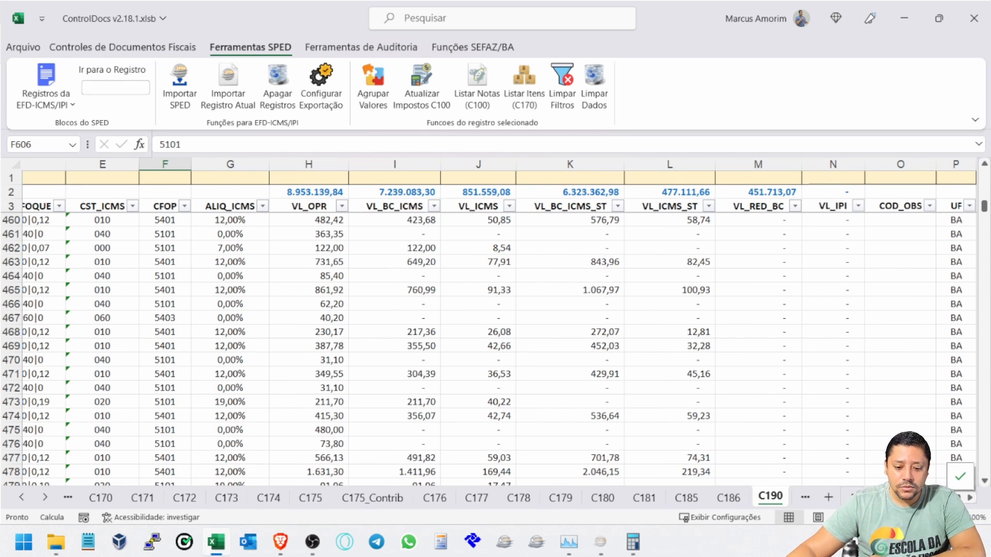
Step: Switch to Sped Fiscal, display the validation pending report with Advertências included and review the listed C190 warnings
{"action": "key", "text": "alt+Tab"}
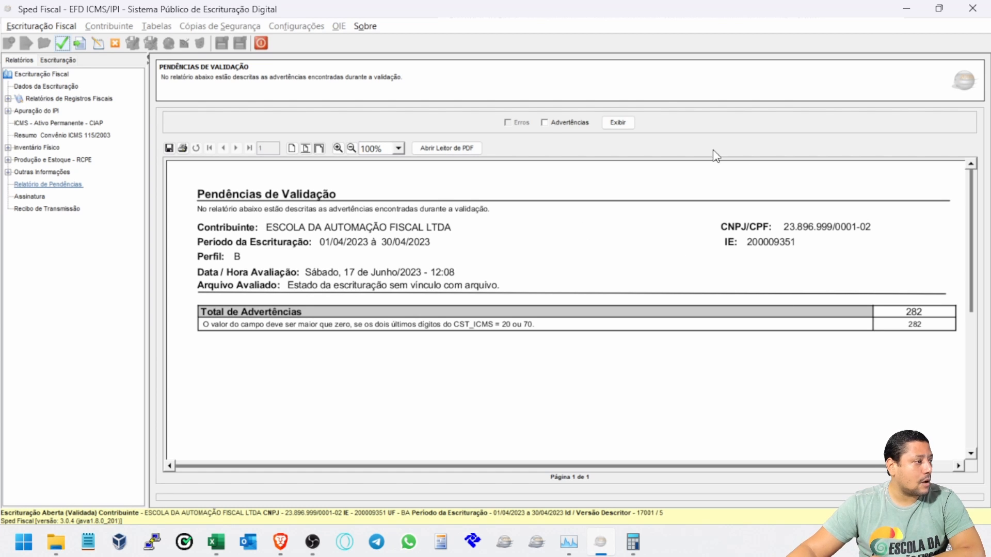
{"action": "left_click", "coordinate": [544, 122]}
{"action": "left_click", "coordinate": [618, 122]}
{"action": "scroll", "coordinate": [548, 324], "scroll_direction": "down", "scroll_amount": 1}
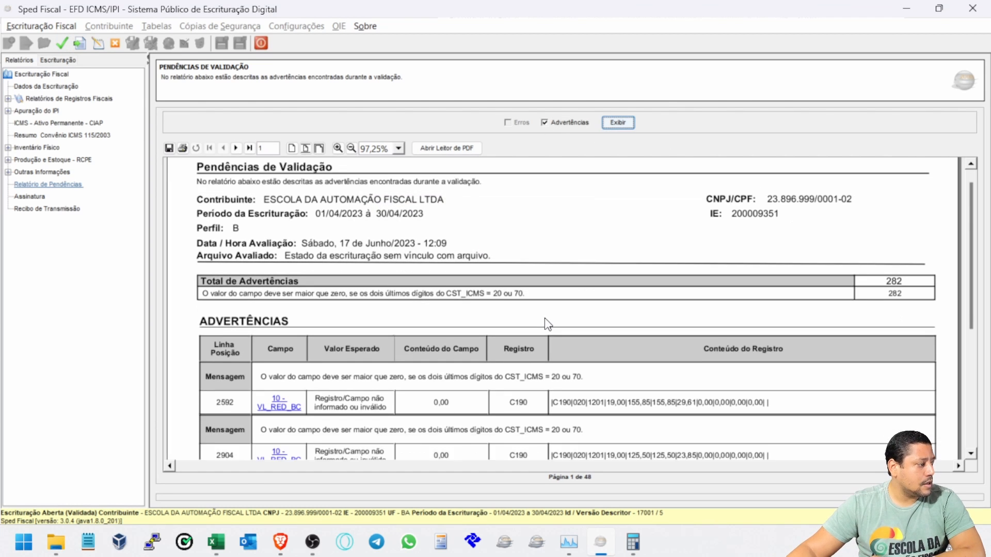
{"action": "scroll", "coordinate": [547, 324], "scroll_direction": "down", "scroll_amount": 2}
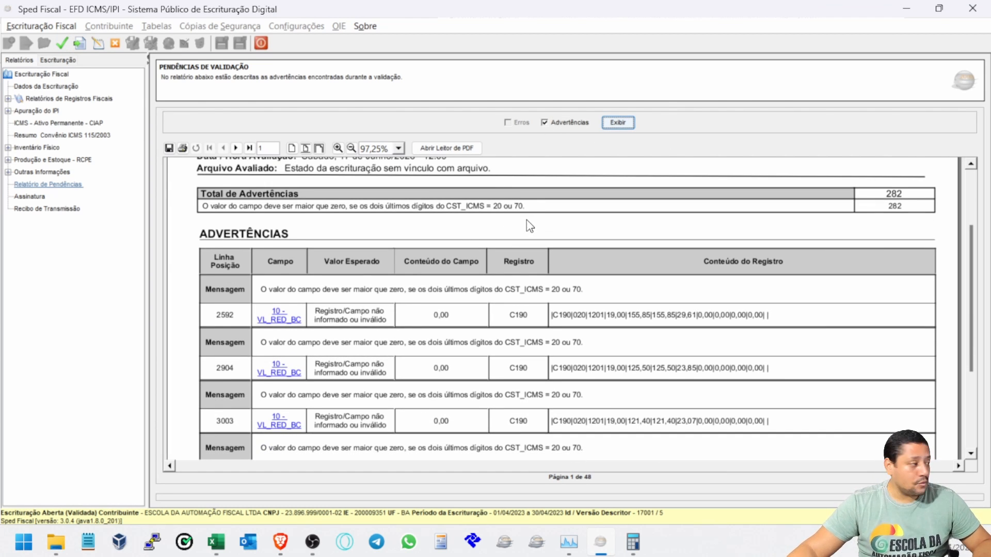
Step: Back in the ControlDocs workbook, filter the C190 records to CST_ICMS 070 and review their VL_RED_BC values
{"action": "key", "text": "alt+Tab"}
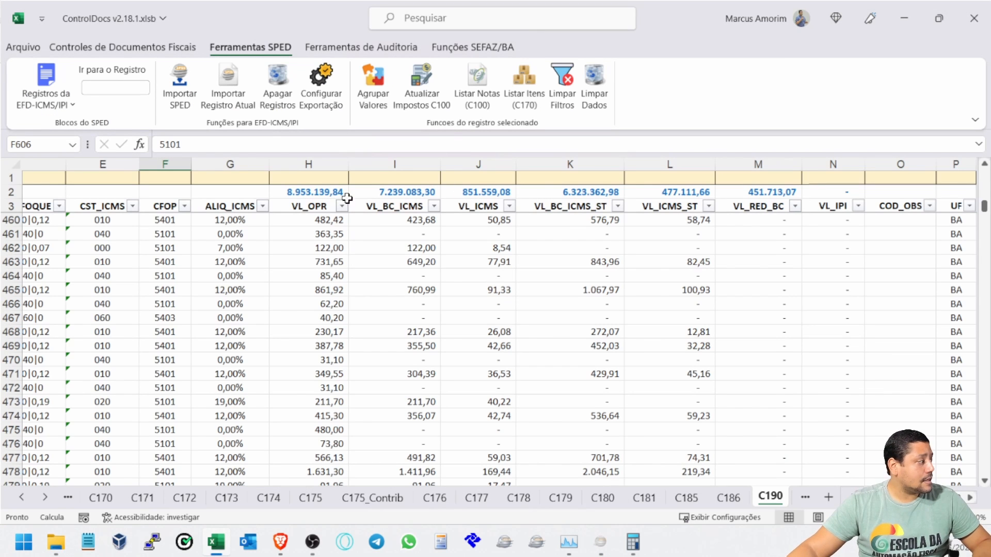
{"action": "left_click", "coordinate": [132, 207]}
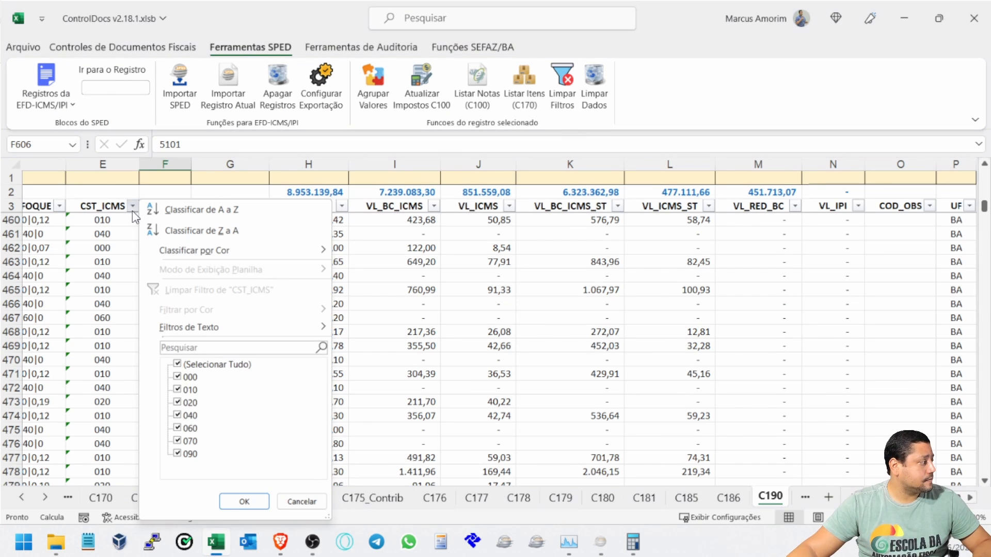
{"action": "left_click", "coordinate": [195, 365]}
{"action": "left_click", "coordinate": [189, 441]}
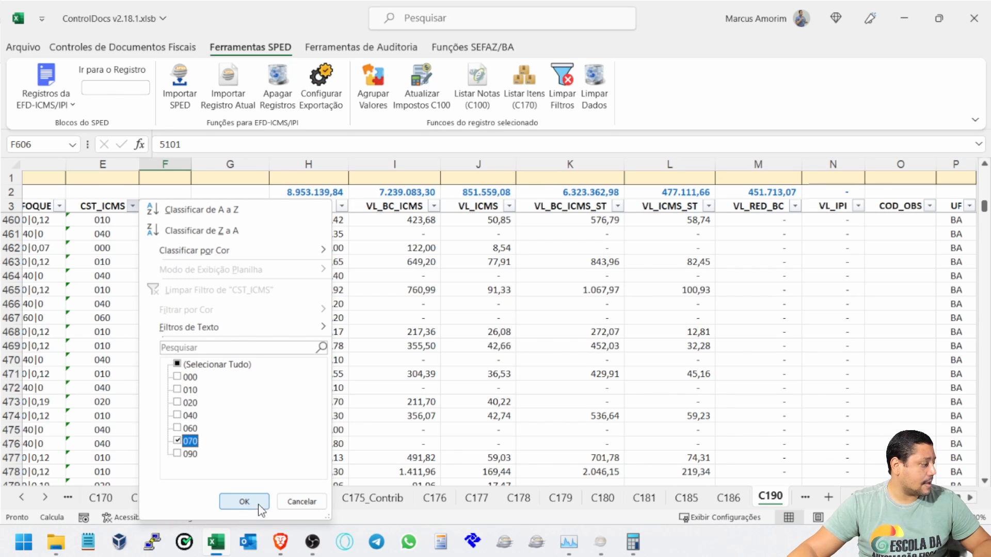
{"action": "left_click", "coordinate": [244, 502]}
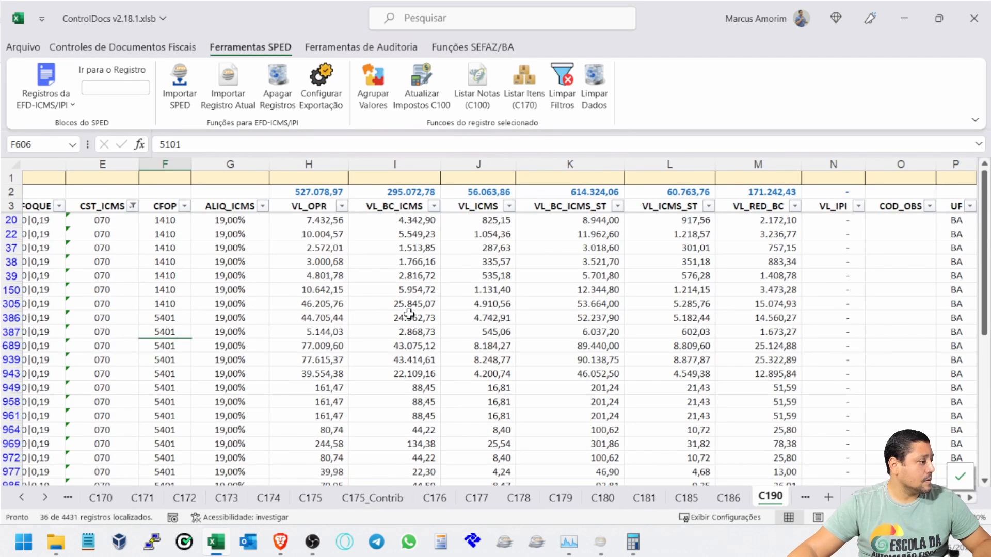
{"action": "left_click_drag", "start_coordinate": [779, 220], "coordinate": [779, 332]}
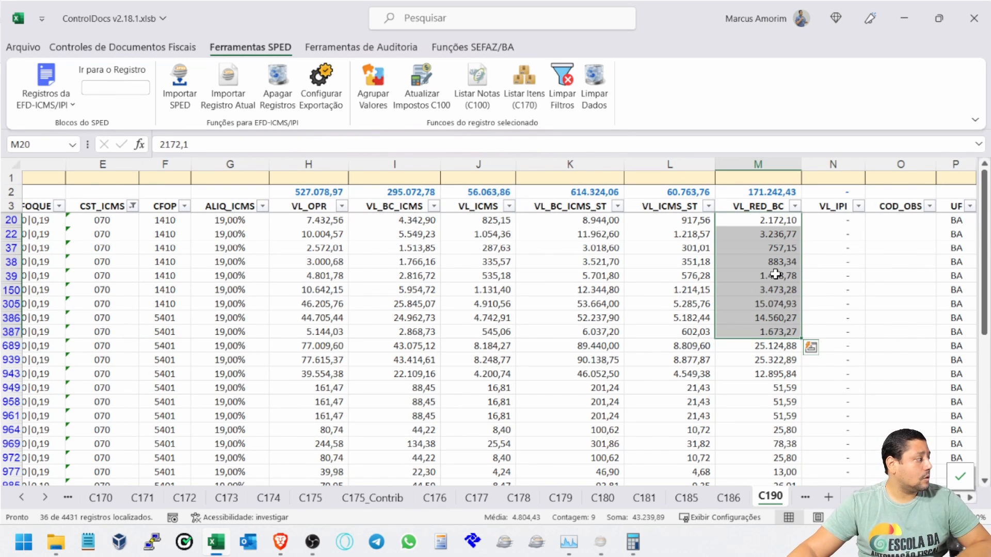
{"action": "scroll", "coordinate": [770, 265], "scroll_direction": "down", "scroll_amount": 10}
{"action": "scroll", "coordinate": [772, 306], "scroll_direction": "up", "scroll_amount": 11}
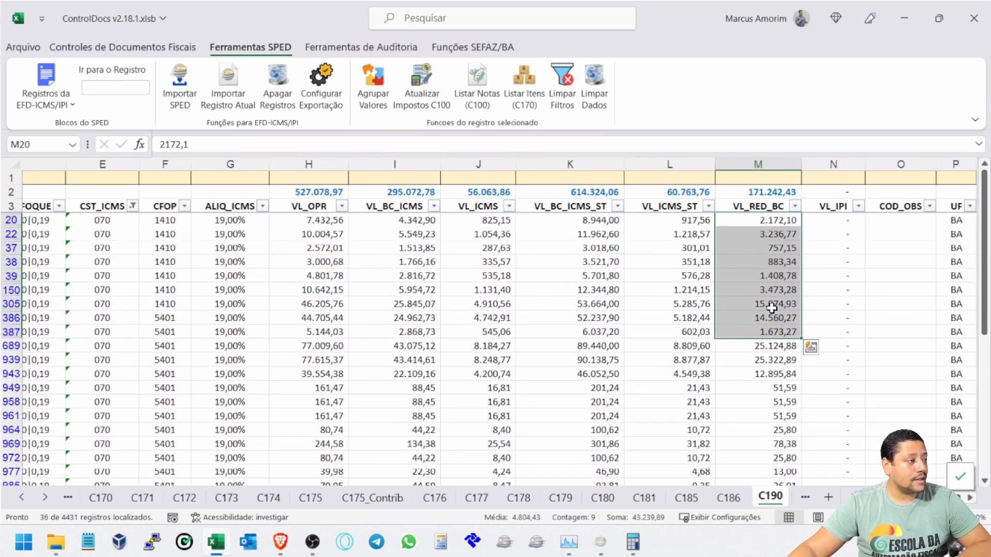
{"action": "left_click", "coordinate": [771, 279]}
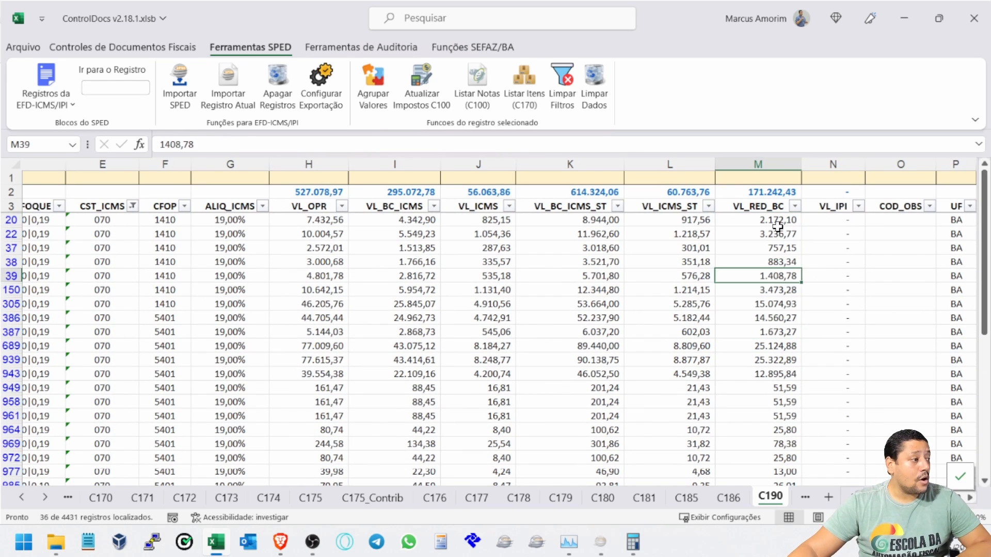
Step: Replace the VL_RED_BC value in M20 with =H20-N20-L20-I20: VL_OPR minus VL_IPI, VL_ICMS_ST and VL_BC_ICMS
{"action": "left_click", "coordinate": [778, 221]}
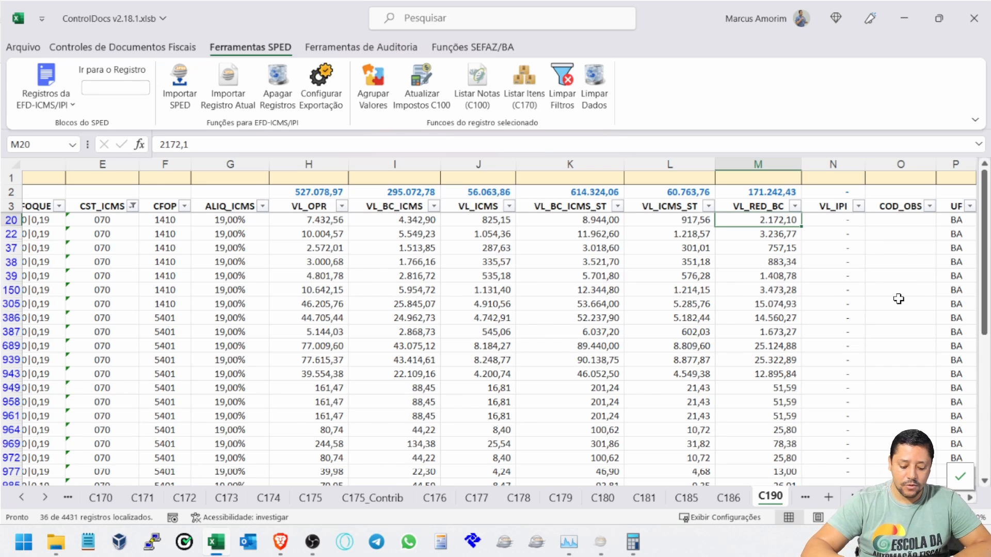
{"action": "type", "text": "="}
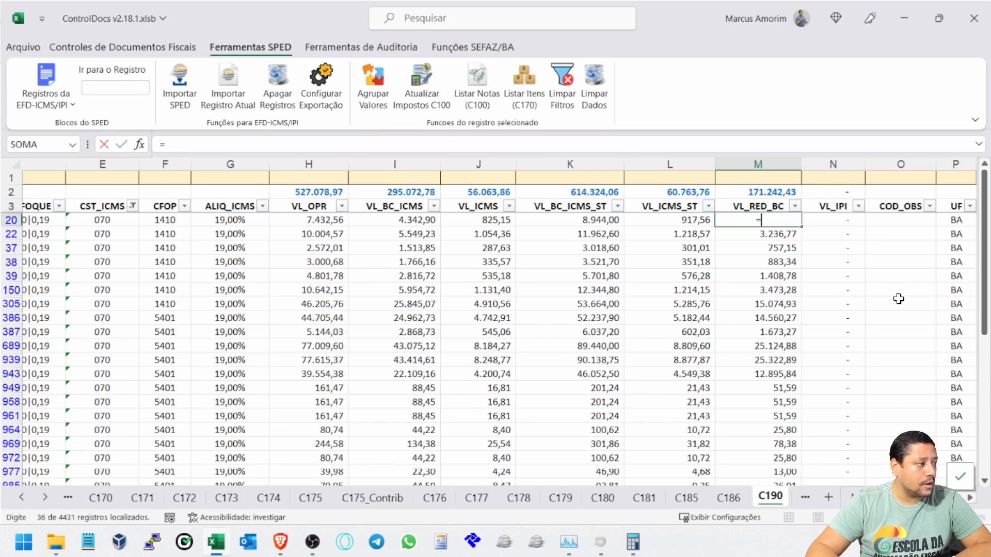
{"action": "key", "text": "Left"}
{"action": "key", "text": "Left"}
{"action": "key", "text": "Left"}
{"action": "key", "text": "Left"}
{"action": "key", "text": "Left"}
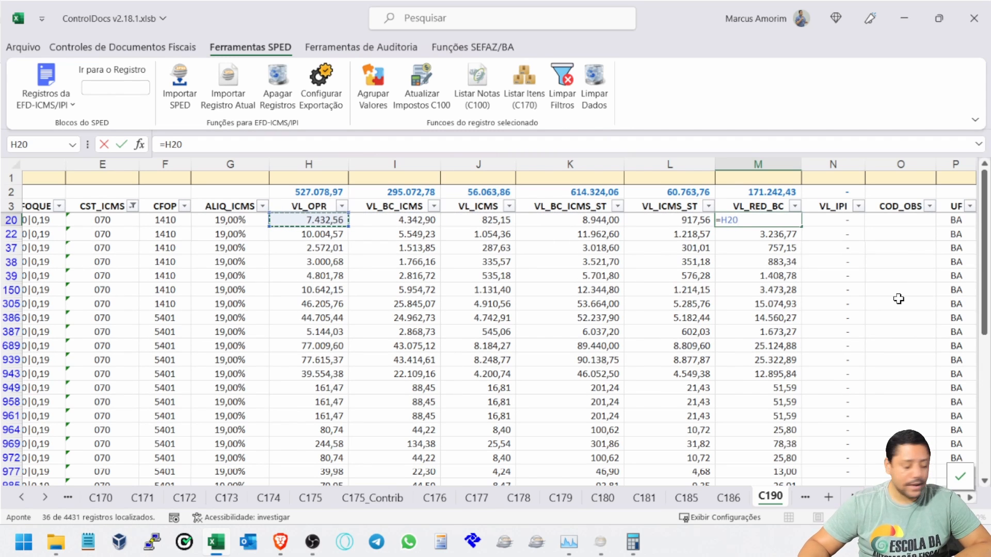
{"action": "type", "text": "-"}
{"action": "key", "text": "Right"}
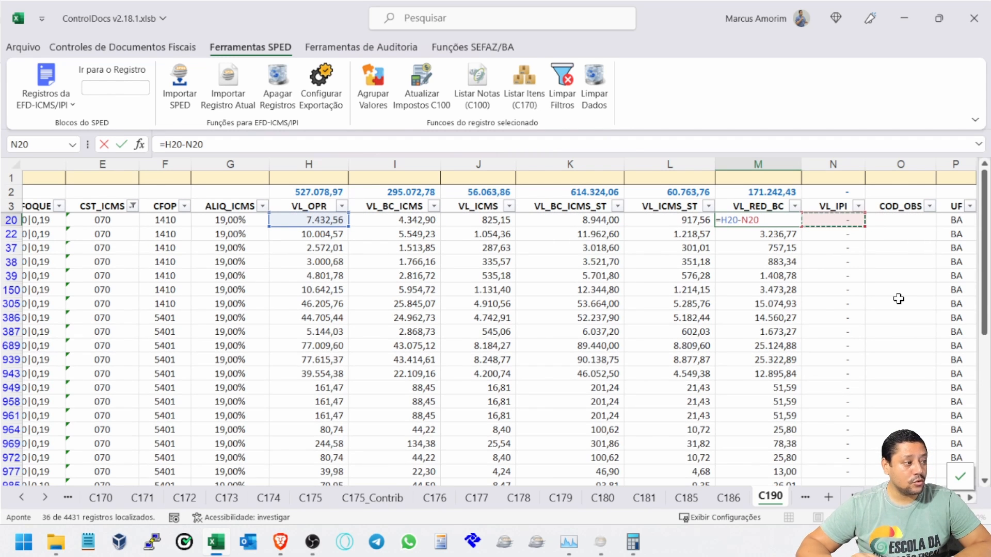
{"action": "type", "text": "-"}
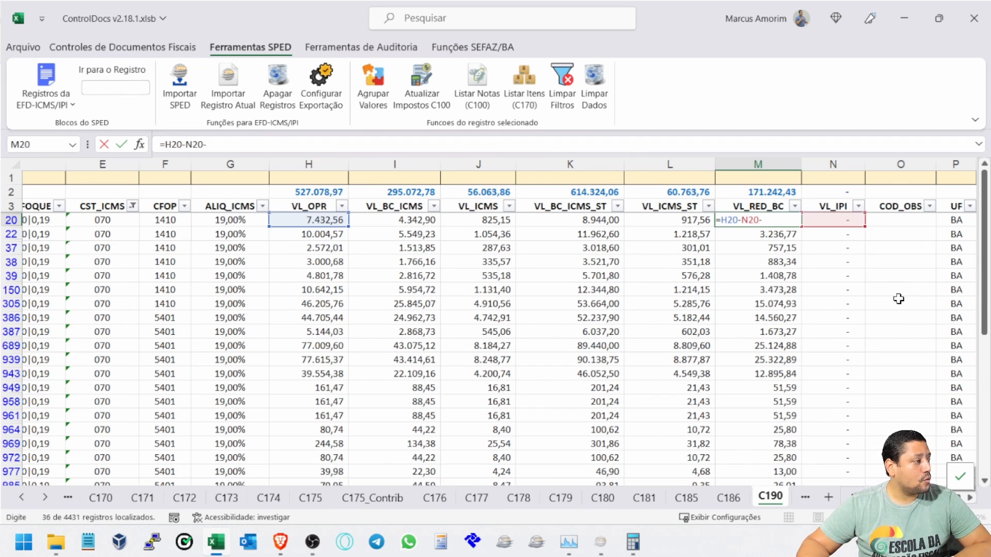
{"action": "key", "text": "Left"}
{"action": "type", "text": "-"}
{"action": "key", "text": "Left"}
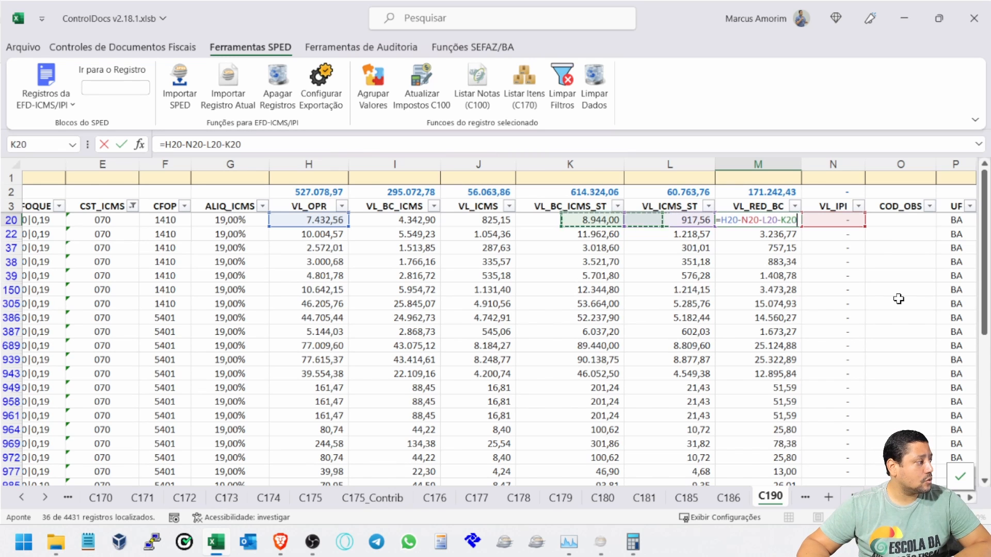
{"action": "key", "text": "Left"}
{"action": "key", "text": "Left"}
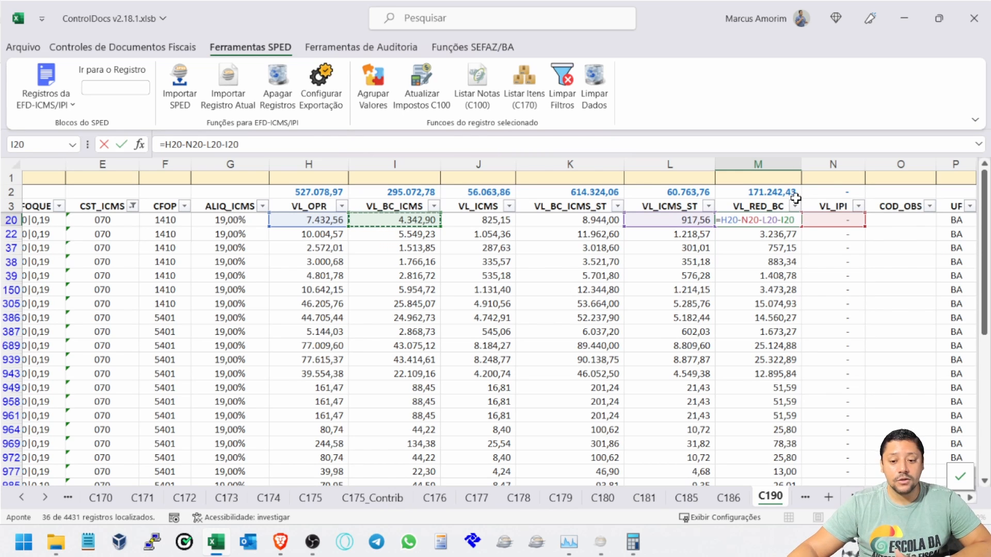
{"action": "key", "text": "Return"}
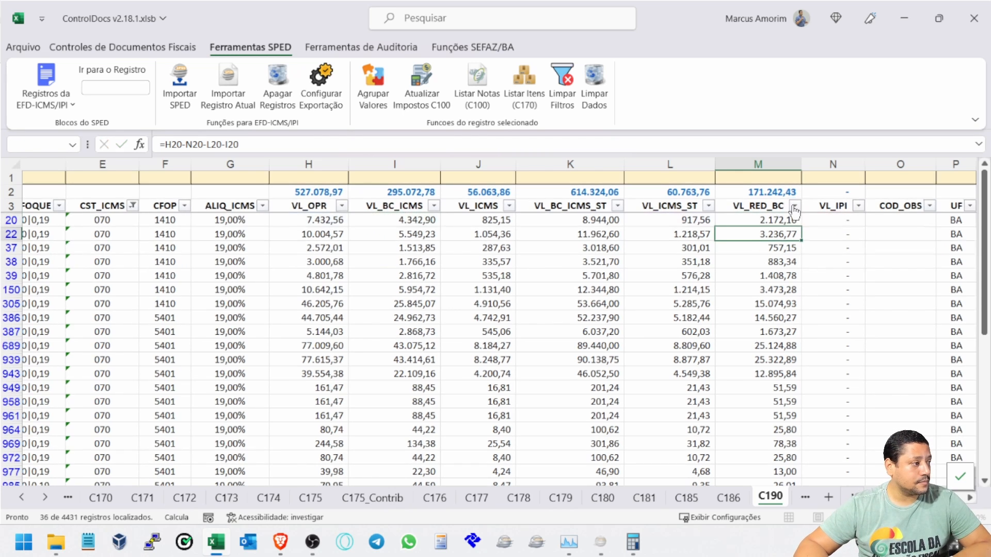
Step: Fill the M20 formula down through VL_RED_BC for all filtered CST_ICMS 070 records
{"action": "left_click", "coordinate": [774, 221]}
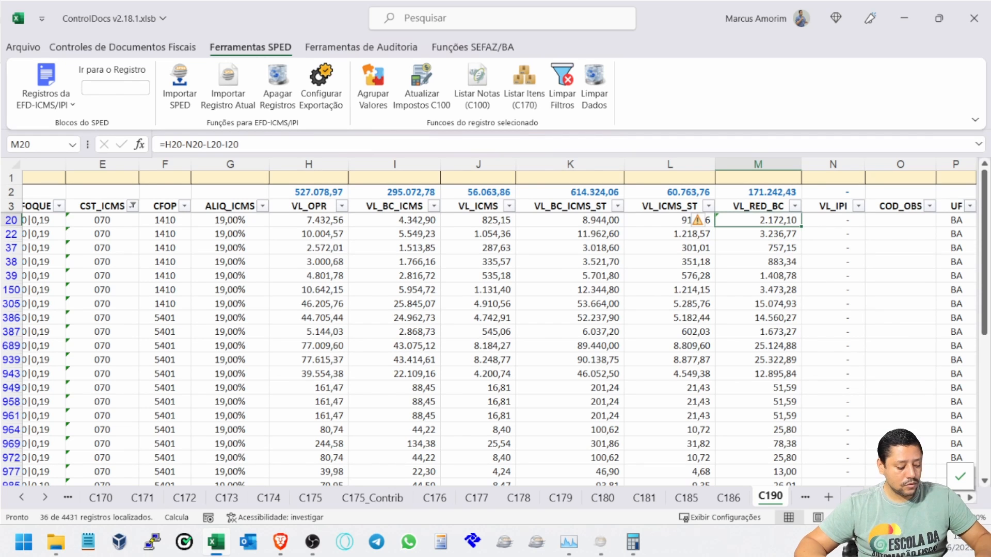
{"action": "key", "text": "ctrl+shift+Down"}
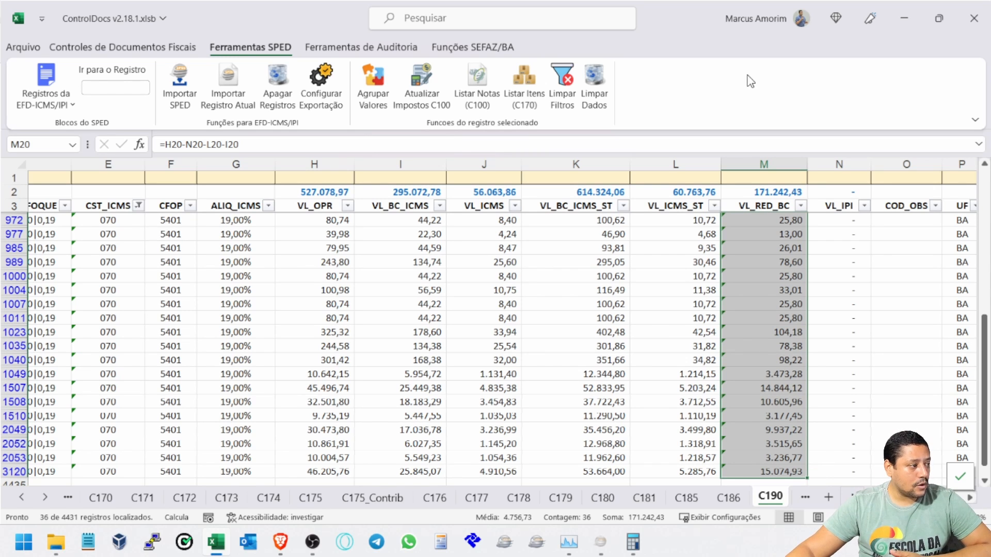
{"action": "left_click", "coordinate": [766, 206]}
{"action": "key", "text": "shift+Down"}
{"action": "left_click_drag", "start_coordinate": [672, 256], "coordinate": [675, 251]}
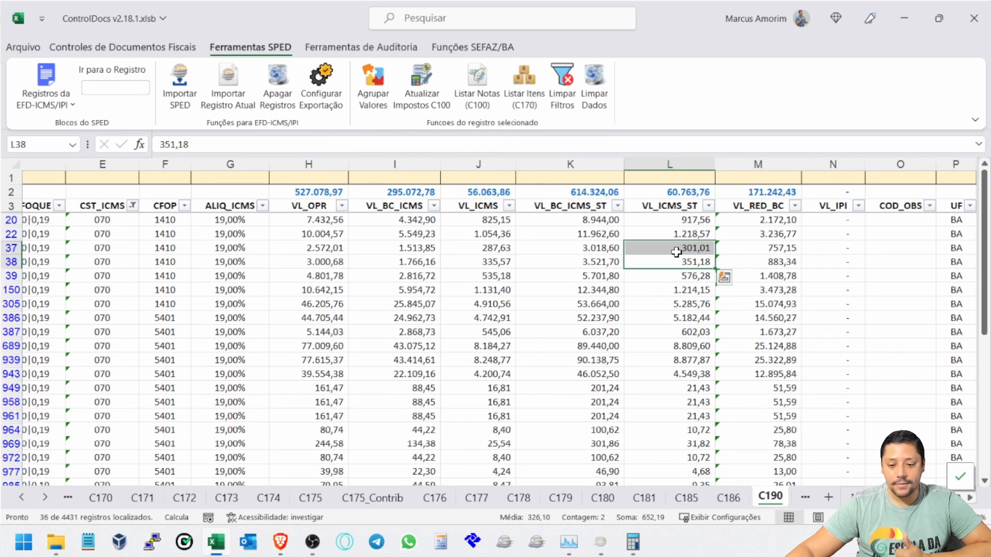
{"action": "left_click", "coordinate": [285, 264]}
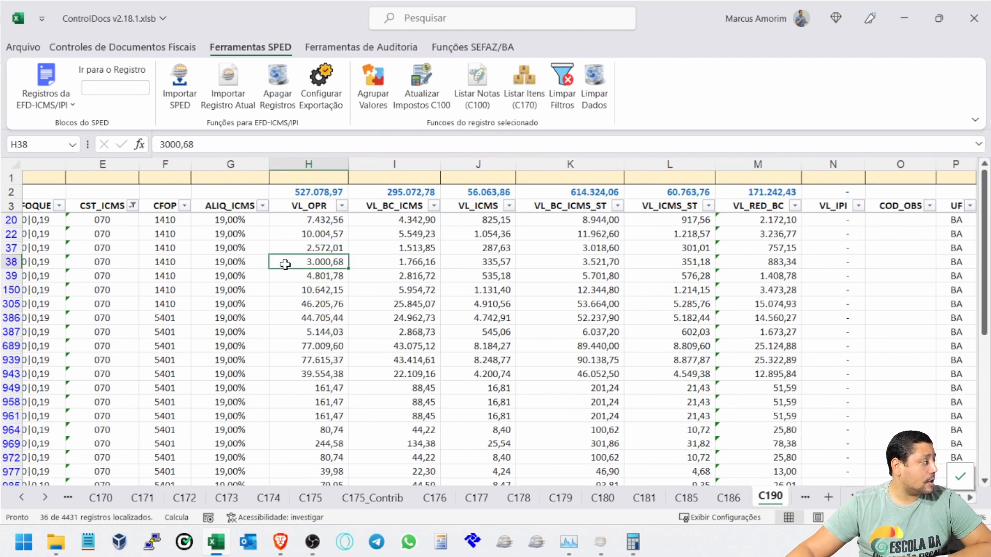
Step: Clear the CST_ICMS 070 filter and filter the C190 records by *20 with the criteria cell E1
{"action": "left_click", "coordinate": [133, 206]}
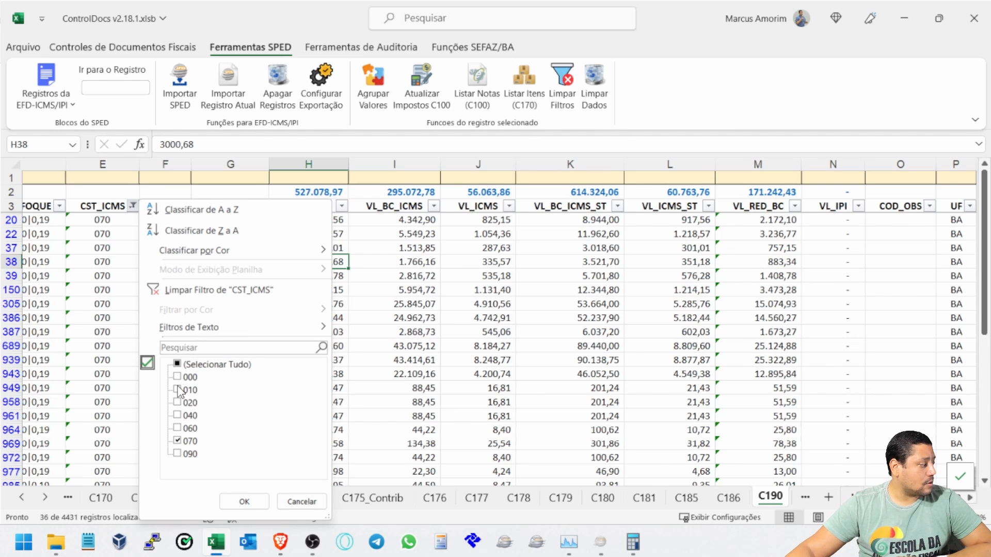
{"action": "left_click", "coordinate": [194, 289]}
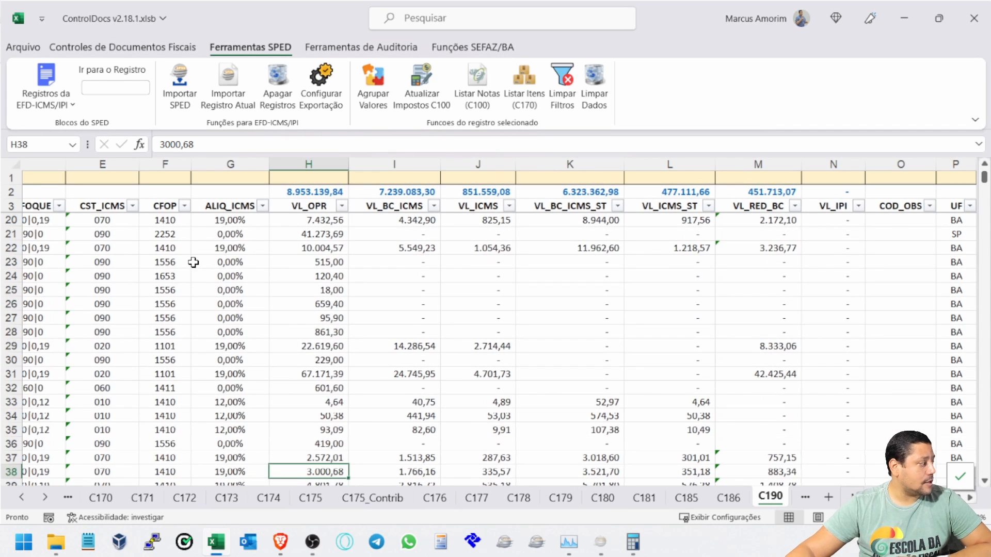
{"action": "left_click", "coordinate": [121, 177]}
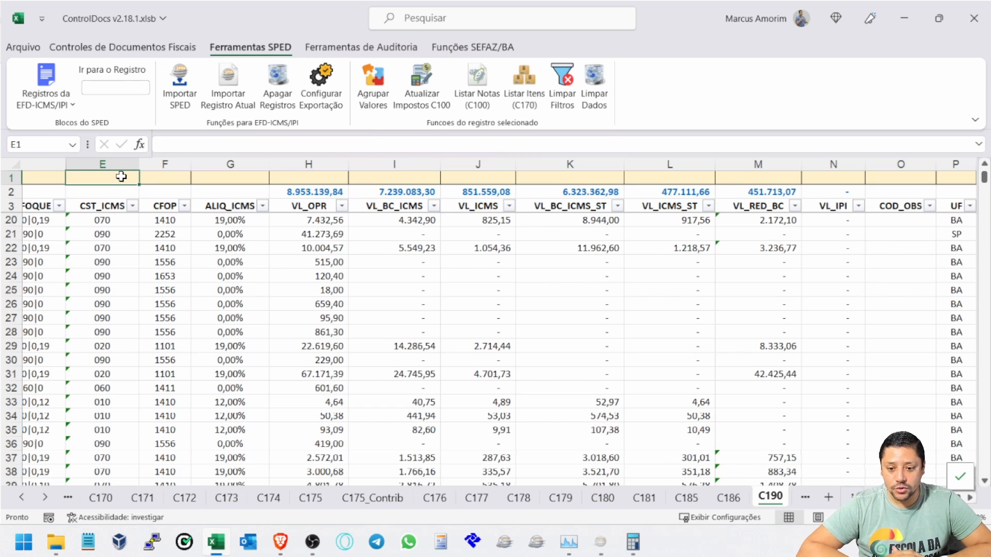
{"action": "type", "text": "*"}
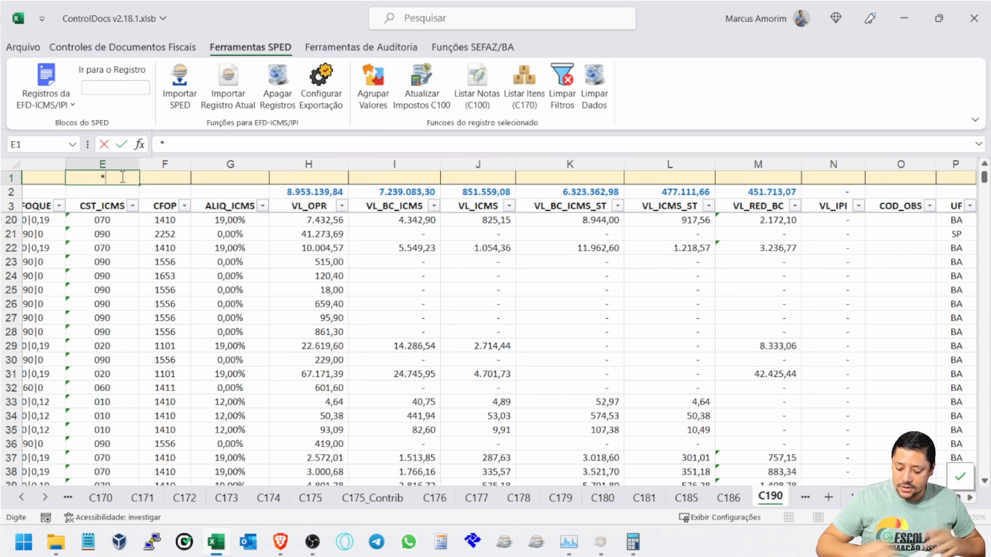
{"action": "type", "text": "20"}
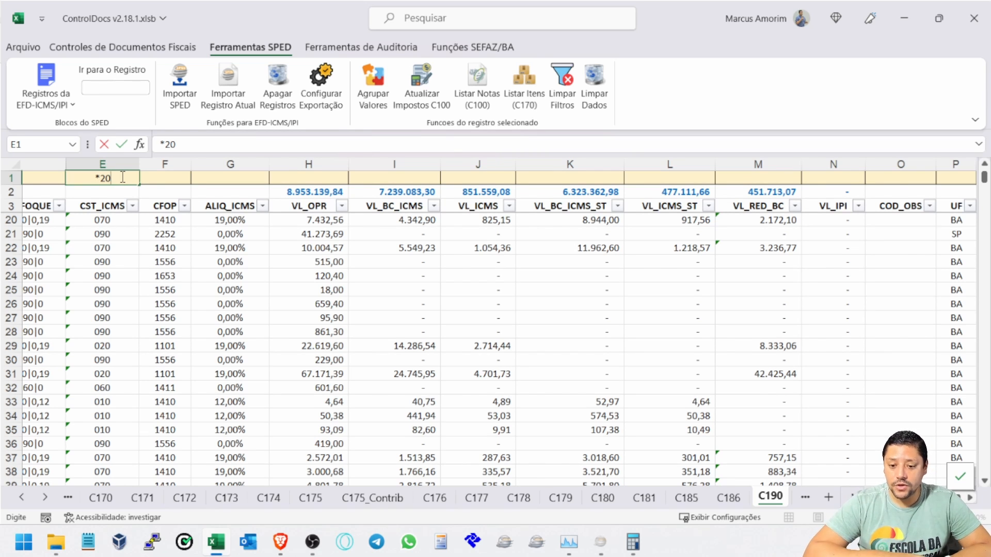
{"action": "key", "text": "Return"}
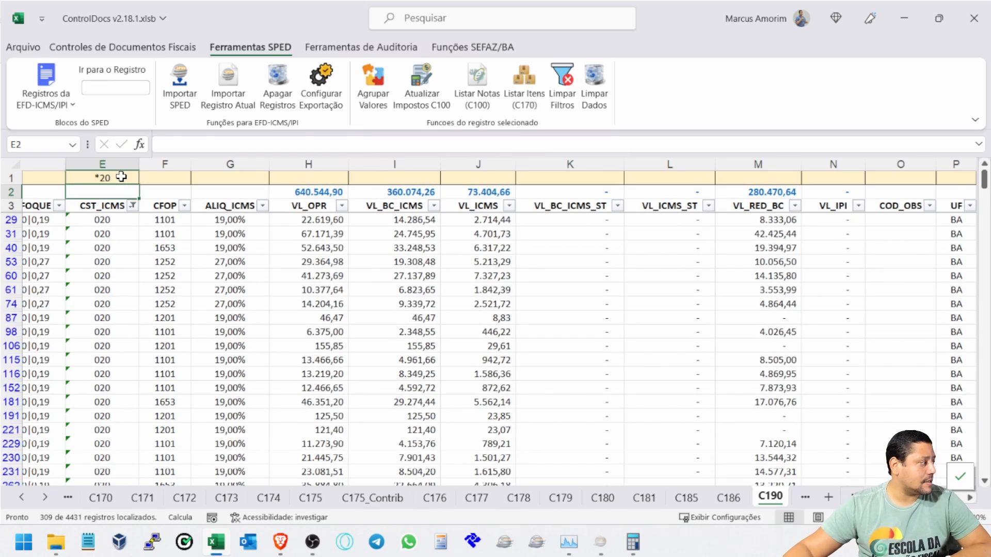
Step: Review the CST_ICMS 020 records, checking which have VL_RED_BC filled in and which have it zeroed
{"action": "scroll", "coordinate": [144, 233], "scroll_direction": "down", "scroll_amount": 2}
{"action": "scroll", "coordinate": [141, 247], "scroll_direction": "up", "scroll_amount": 2}
{"action": "scroll", "coordinate": [392, 297], "scroll_direction": "down", "scroll_amount": 8}
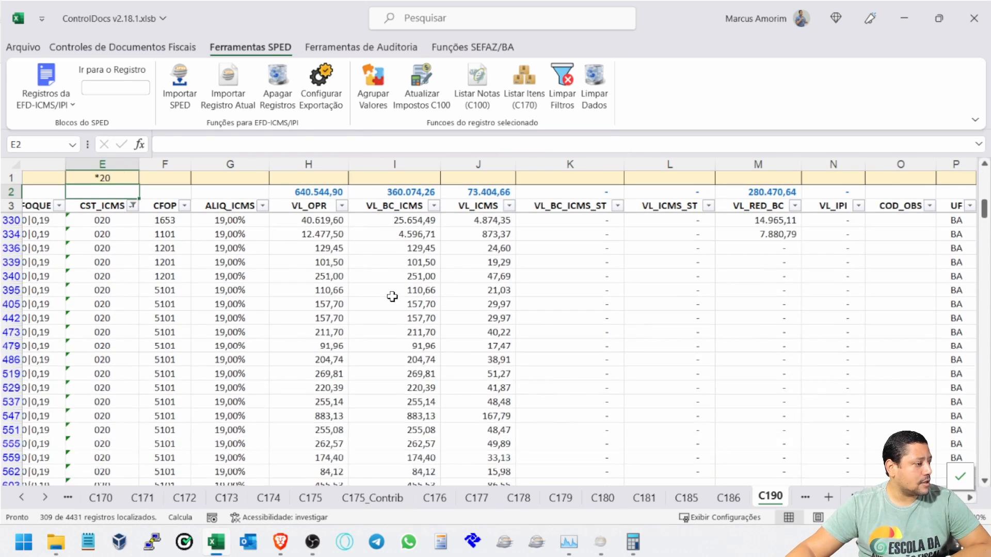
{"action": "scroll", "coordinate": [400, 300], "scroll_direction": "up", "scroll_amount": 9}
{"action": "scroll", "coordinate": [601, 336], "scroll_direction": "down", "scroll_amount": 7}
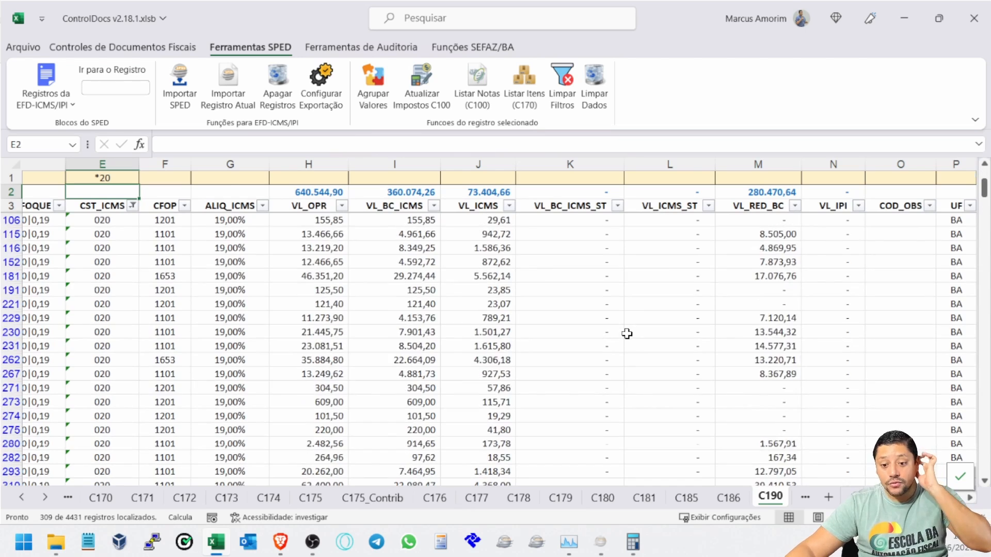
{"action": "scroll", "coordinate": [766, 252], "scroll_direction": "up", "scroll_amount": 3}
{"action": "left_click", "coordinate": [766, 256]}
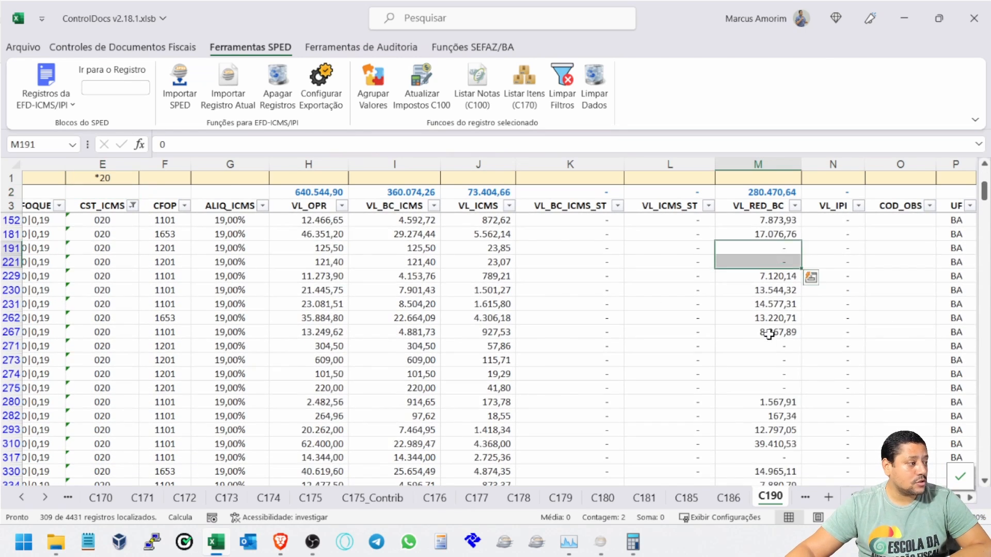
{"action": "scroll", "coordinate": [768, 335], "scroll_direction": "down", "scroll_amount": 3}
{"action": "left_click", "coordinate": [768, 372]}
{"action": "scroll", "coordinate": [783, 400], "scroll_direction": "down", "scroll_amount": 1}
{"action": "scroll", "coordinate": [783, 400], "scroll_direction": "up", "scroll_amount": 7}
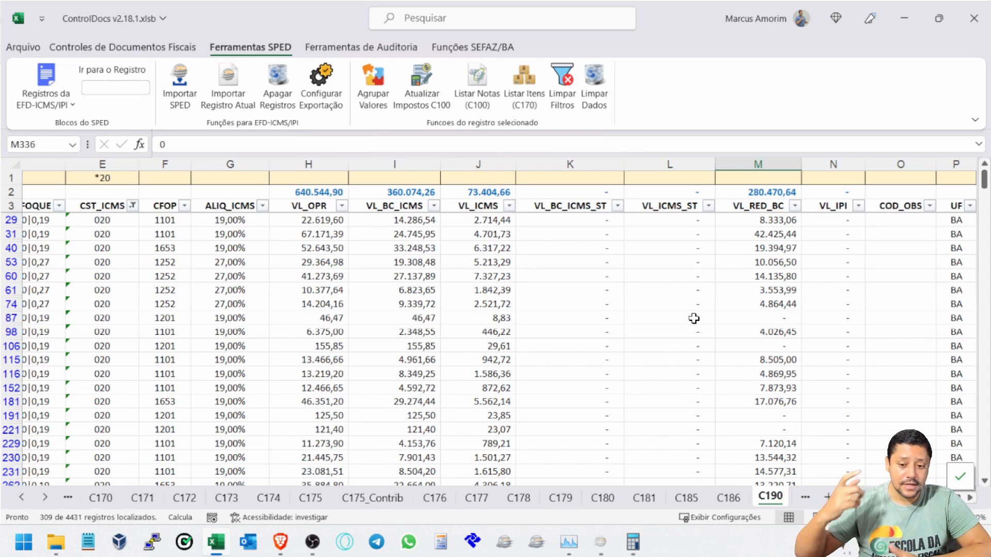
Step: Replace the VL_RED_BC value in M29 with =H29-N29-L29-I29: VL_OPR minus VL_IPI, VL_ICMS_ST and VL_BC_ICMS
{"action": "left_click", "coordinate": [759, 219]}
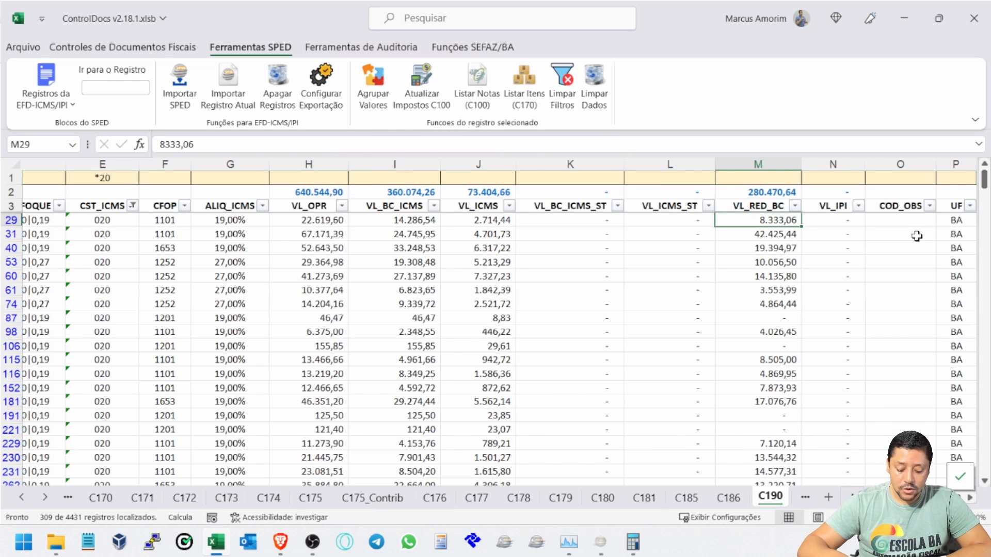
{"action": "type", "text": "="}
{"action": "key", "text": "Left"}
{"action": "key", "text": "Left"}
{"action": "key", "text": "Left"}
{"action": "key", "text": "Left"}
{"action": "key", "text": "Left"}
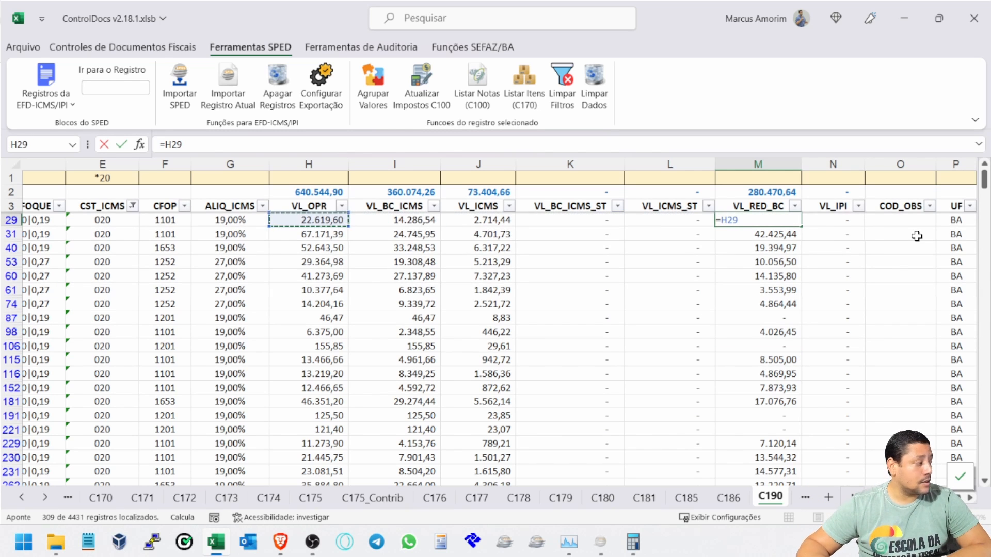
{"action": "type", "text": "-"}
{"action": "key", "text": "Right"}
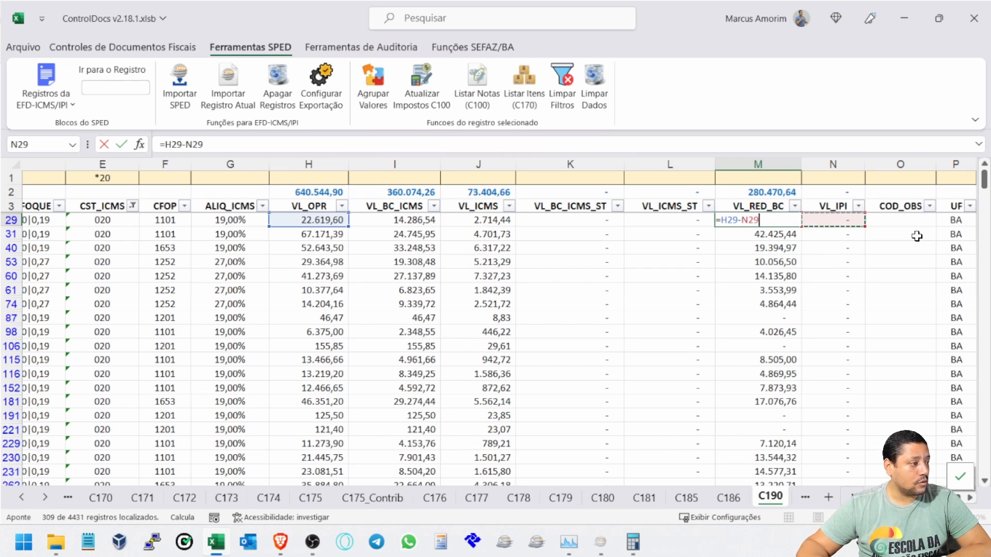
{"action": "type", "text": "-"}
{"action": "key", "text": "Left"}
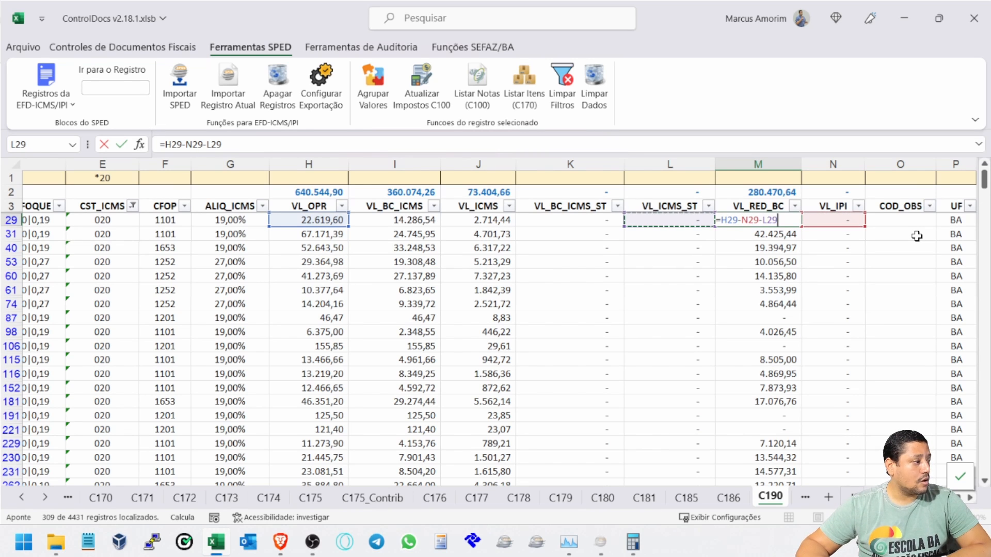
{"action": "type", "text": "-"}
{"action": "key", "text": "Left"}
{"action": "key", "text": "Left"}
{"action": "key", "text": "Left"}
{"action": "key", "text": "Left"}
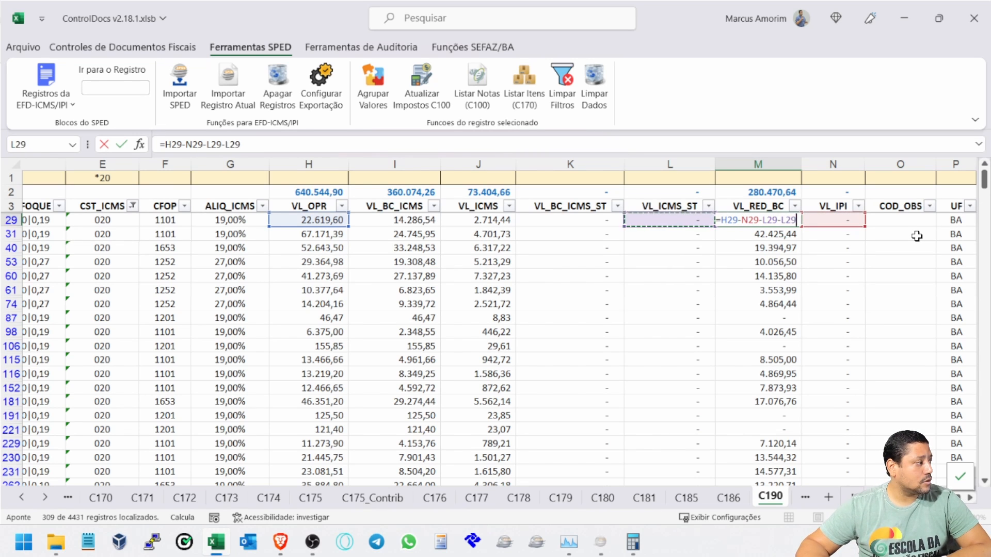
{"action": "key", "text": "Return"}
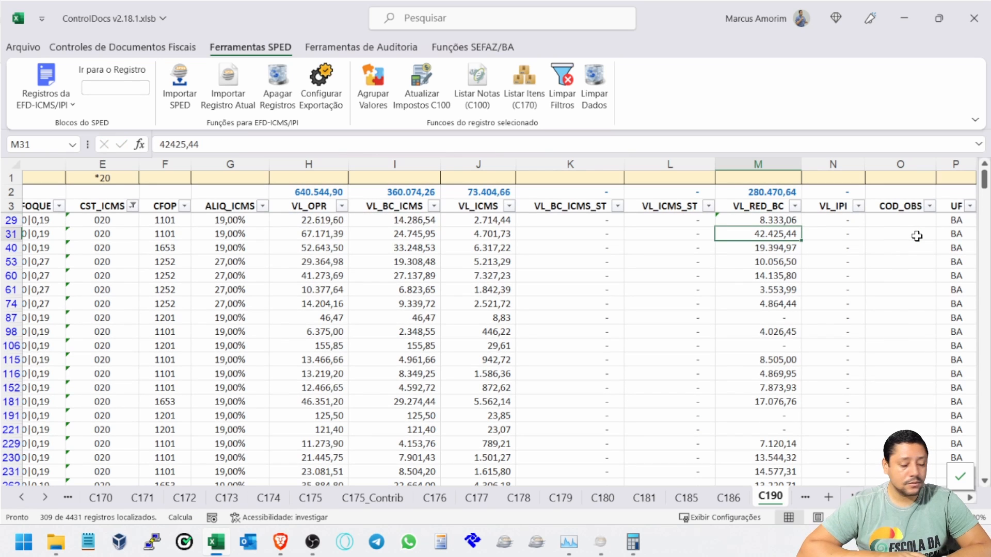
Step: Try to fill the M29 formula down through VL_RED_BC for the filtered CST_ICMS 020 records
{"action": "key", "text": "Up"}
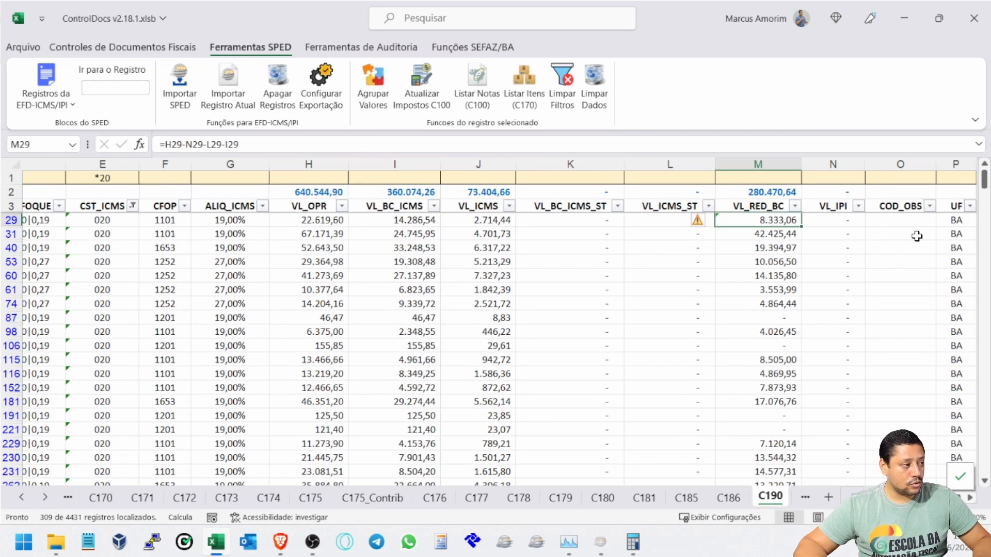
{"action": "key", "text": "ctrl+shift+Down"}
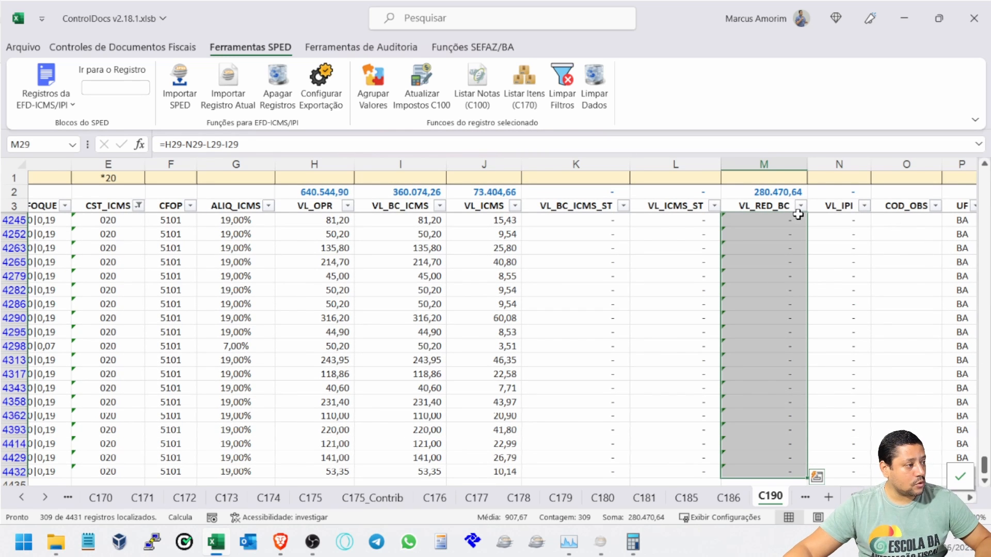
{"action": "key", "text": "ctrl+d"}
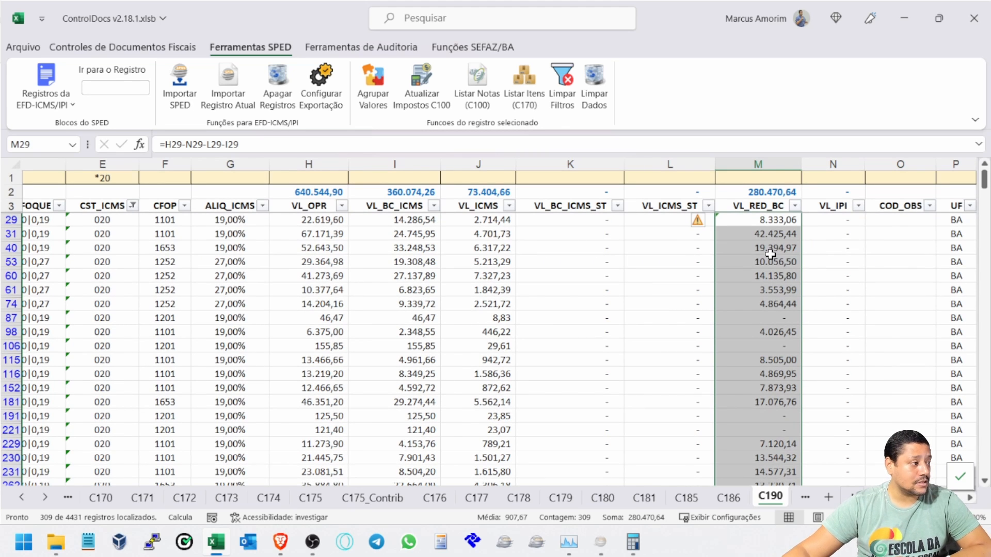
Step: Fill the M29 formula down the VL_RED_BC column through the last filtered CST_ICMS 020 record
{"action": "scroll", "coordinate": [810, 245], "scroll_direction": "down", "scroll_amount": 3}
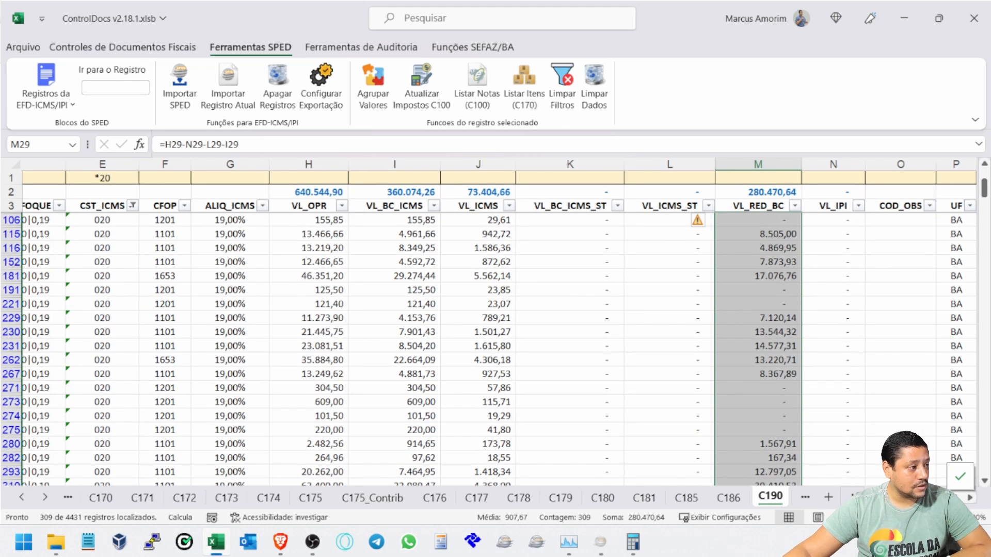
{"action": "scroll", "coordinate": [821, 343], "scroll_direction": "down", "scroll_amount": 5}
{"action": "left_click", "coordinate": [758, 317]}
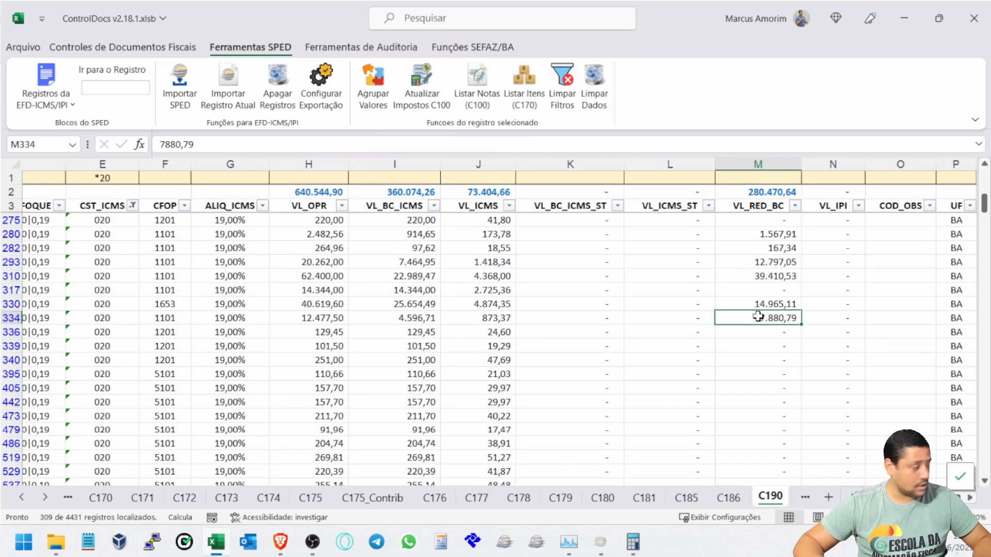
{"action": "key", "text": "ctrl+Down"}
{"action": "key", "text": "ctrl+Up"}
{"action": "key", "text": "Down"}
{"action": "key", "text": "Down"}
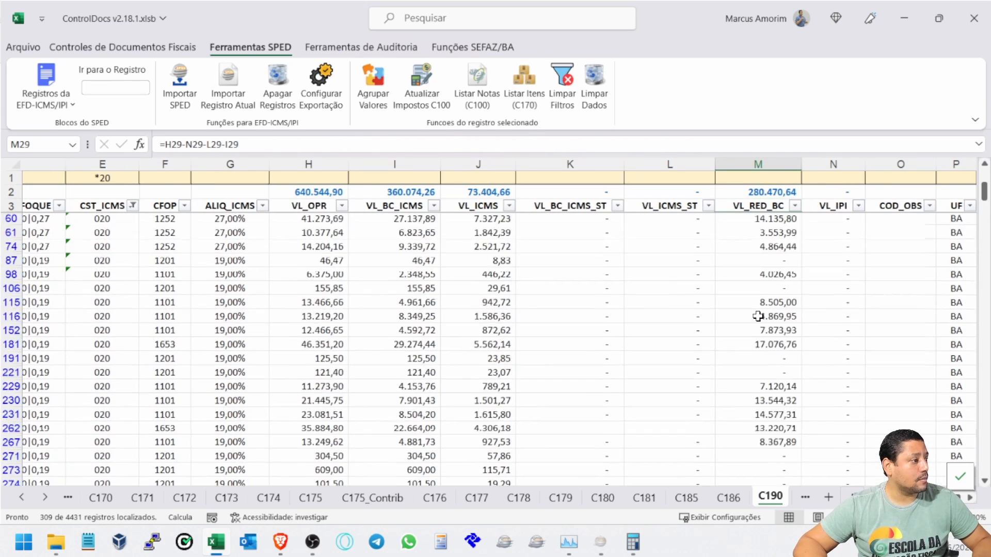
{"action": "key", "text": "ctrl+shift+Down"}
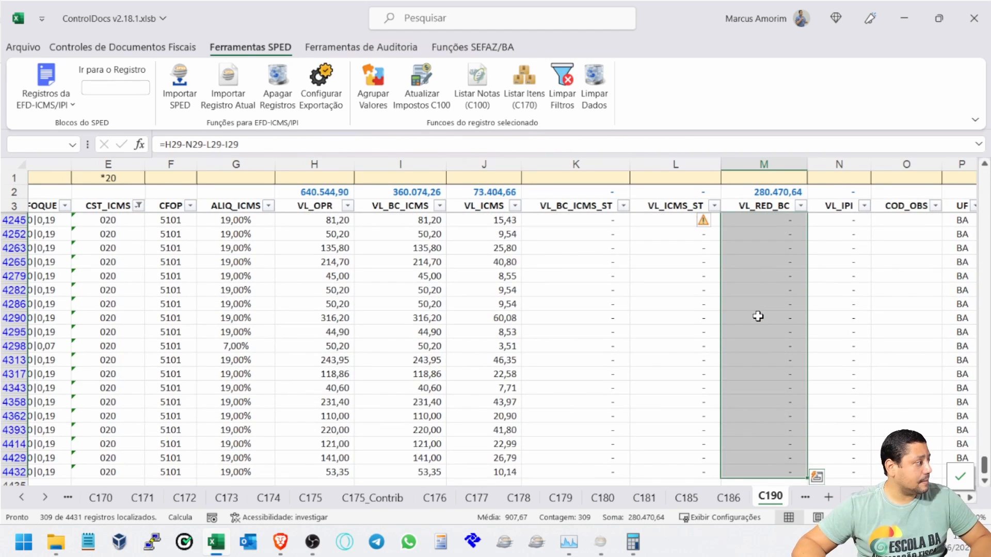
{"action": "key", "text": "ctrl+d"}
{"action": "key", "text": "Up"}
{"action": "key", "text": "Down"}
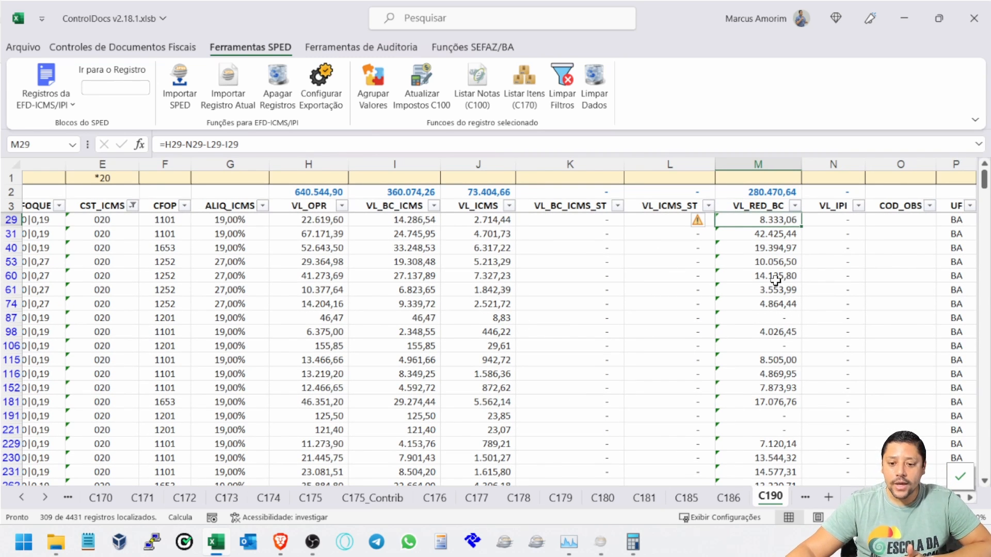
Step: Check the copied formula in the zeroed VL_RED_BC cells M87, M106 and M221
{"action": "left_click", "coordinate": [794, 318]}
{"action": "left_click", "coordinate": [783, 346]}
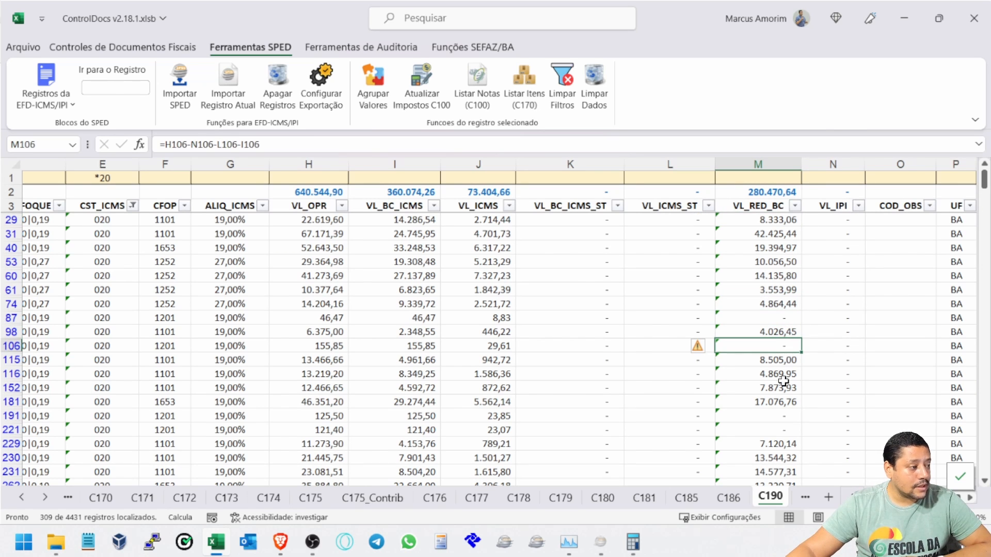
{"action": "left_click", "coordinate": [774, 426]}
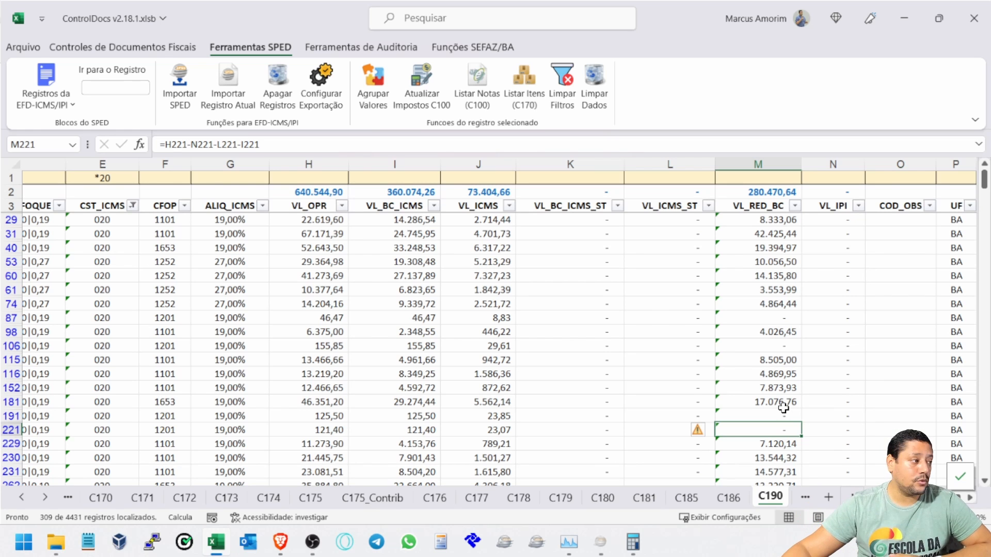
Step: Filter the VL_RED_BC column to keep only the zero-value records
{"action": "left_click", "coordinate": [796, 206]}
{"action": "left_click", "coordinate": [675, 365]}
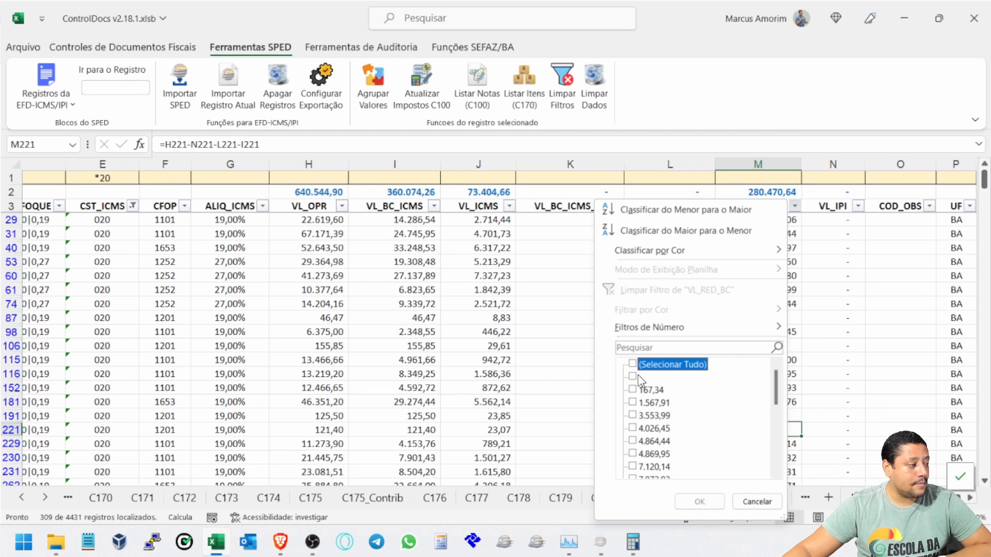
{"action": "left_click", "coordinate": [633, 377]}
{"action": "left_click", "coordinate": [699, 501]}
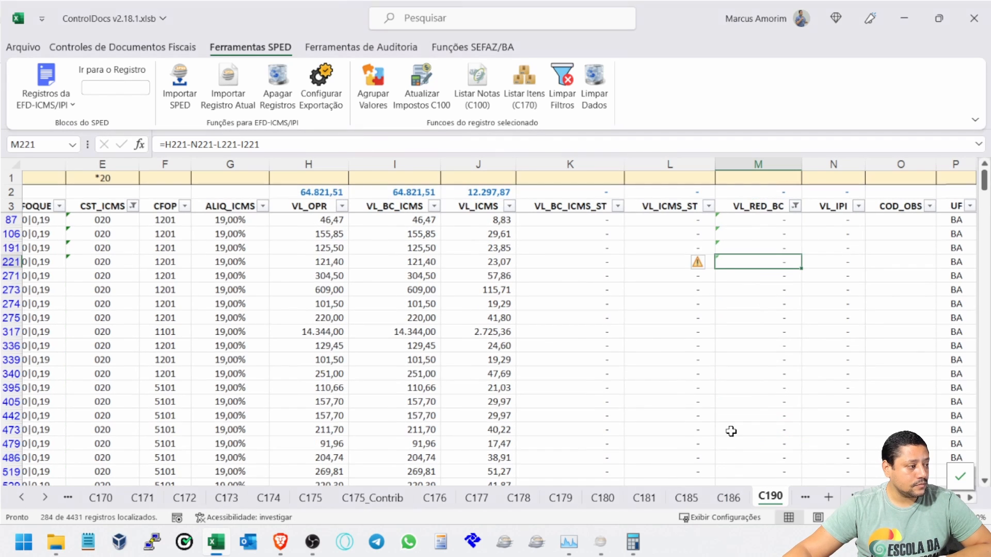
Step: Count the CST_ICMS 020 records with zero VL_RED_BC by selecting their values in the CFOP column
{"action": "left_click", "coordinate": [764, 206]}
{"action": "key", "text": "Left"}
{"action": "key", "text": "Left"}
{"action": "key", "text": "Left"}
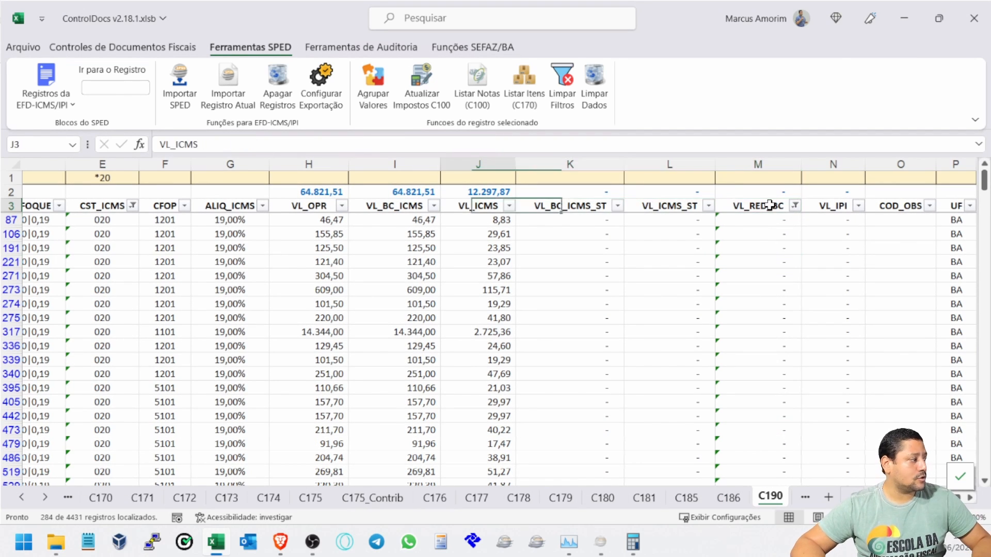
{"action": "key", "text": "Right"}
{"action": "key", "text": "Right"}
{"action": "key", "text": "Left"}
{"action": "key", "text": "Down"}
{"action": "key", "text": "Left"}
{"action": "key", "text": "Left"}
{"action": "key", "text": "Left"}
{"action": "key", "text": "Left"}
{"action": "key", "text": "Up"}
{"action": "key", "text": "Left"}
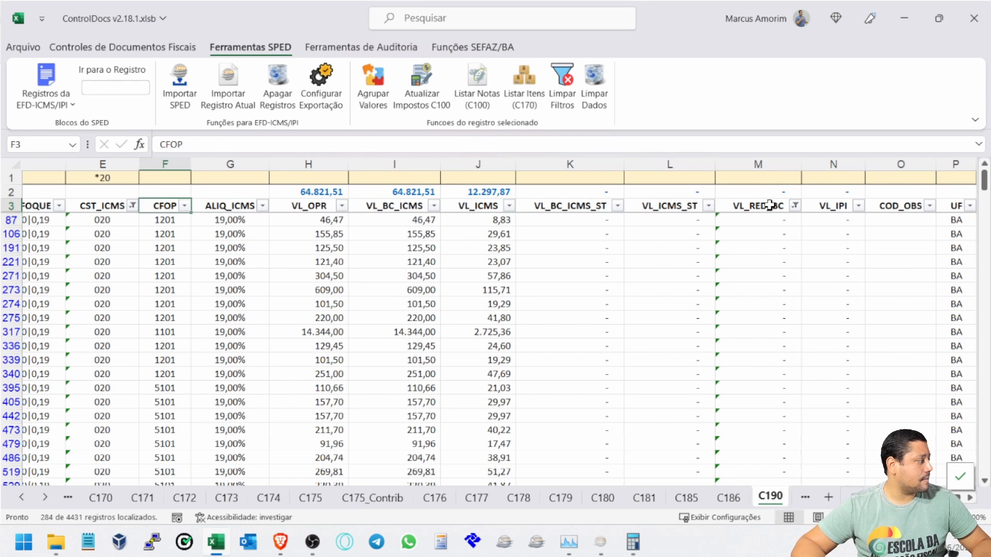
{"action": "key", "text": "Down"}
{"action": "key", "text": "ctrl+shift+Down"}
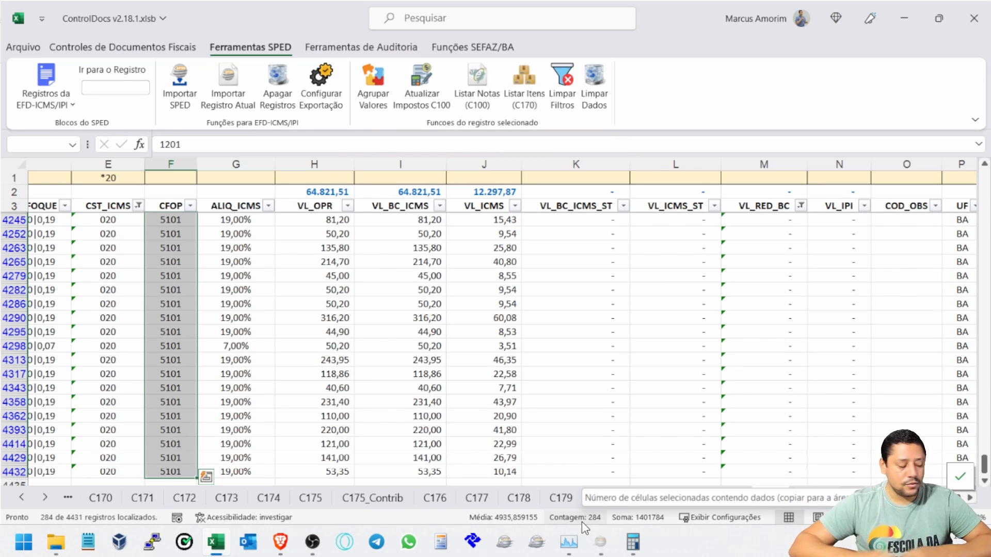
{"action": "key", "text": "Up"}
{"action": "key", "text": "Down"}
{"action": "key", "text": "Up"}
{"action": "key", "text": "Right"}
{"action": "key", "text": "Right"}
{"action": "key", "text": "Right"}
{"action": "key", "text": "Right"}
{"action": "key", "text": "Right"}
{"action": "key", "text": "Right"}
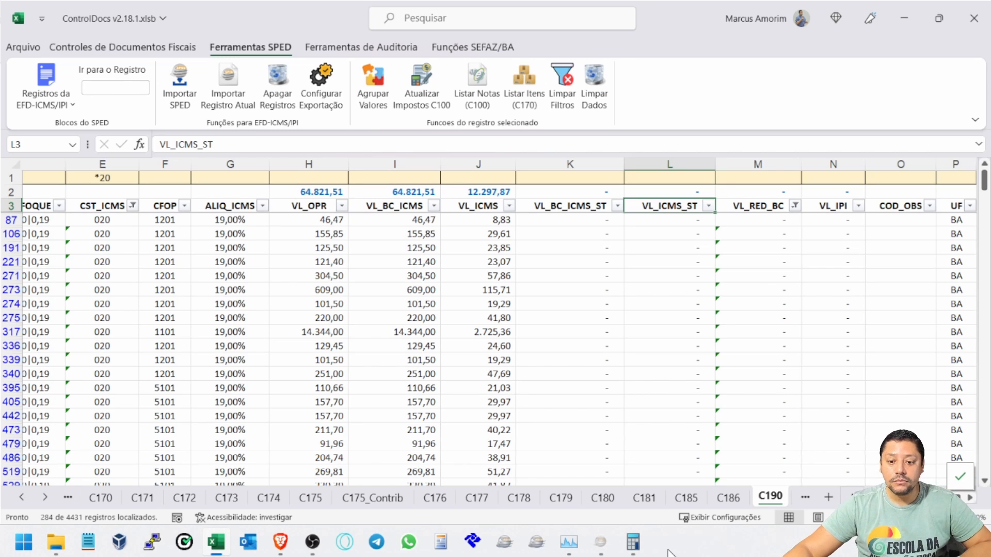
Step: Review the CST codes offered in the CST_ICMS column filter
{"action": "left_click", "coordinate": [133, 206]}
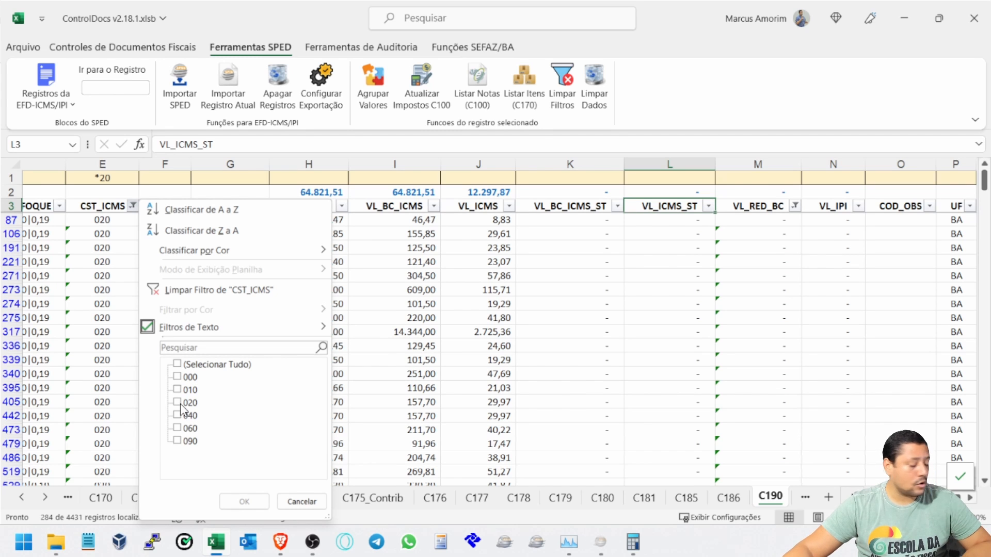
{"action": "left_click", "coordinate": [84, 308]}
{"action": "left_click", "coordinate": [133, 206]}
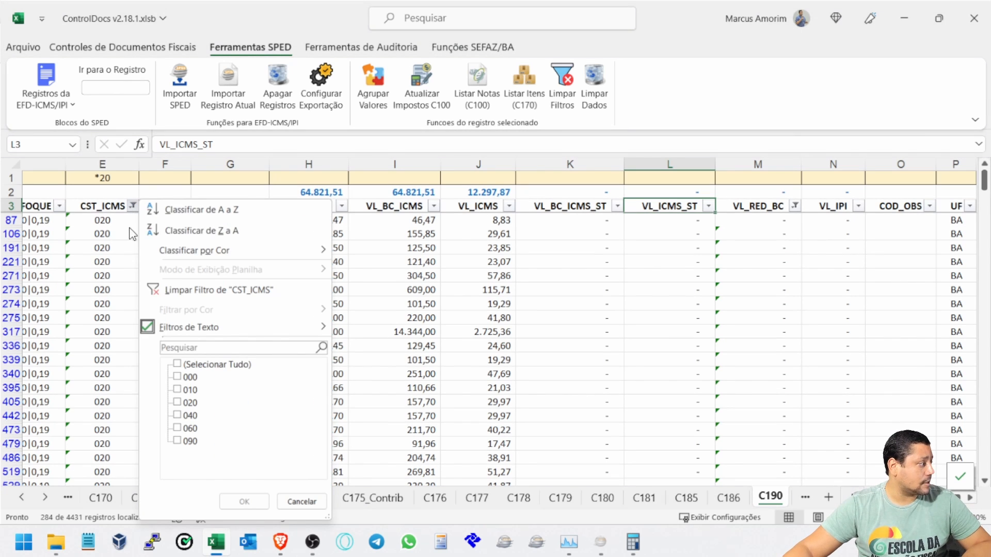
{"action": "left_click", "coordinate": [183, 211]}
{"action": "left_click", "coordinate": [101, 206]}
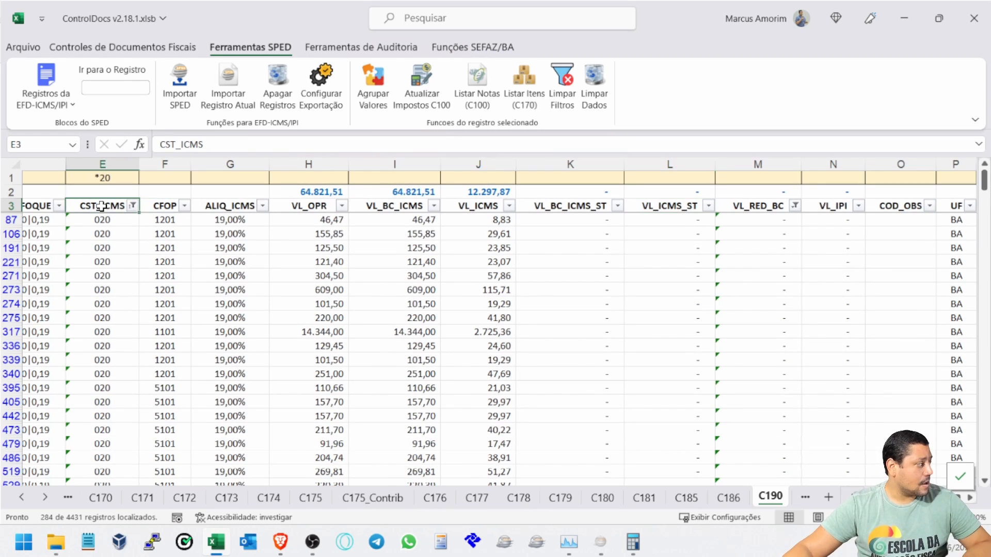
Step: Set CST_ICMS to '000 in E87 and fill it down through all filtered records with zero VL_RED_BC
{"action": "key", "text": "Down"}
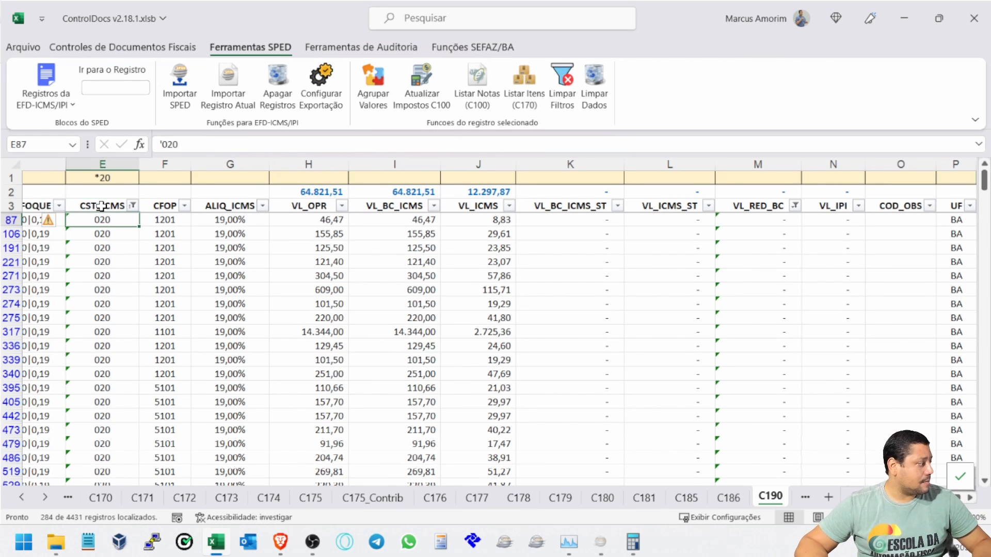
{"action": "key", "text": "ctrl+Down"}
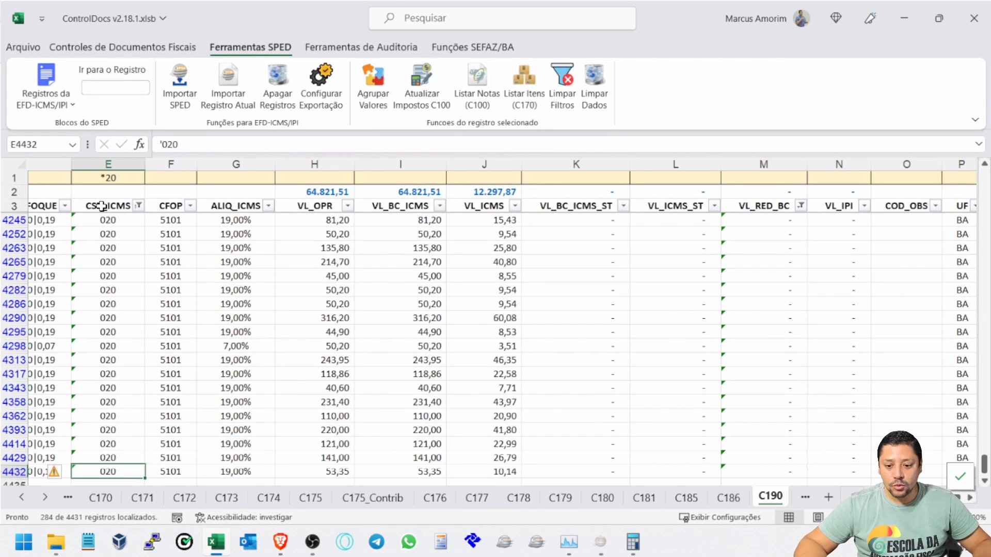
{"action": "key", "text": "ctrl+Up"}
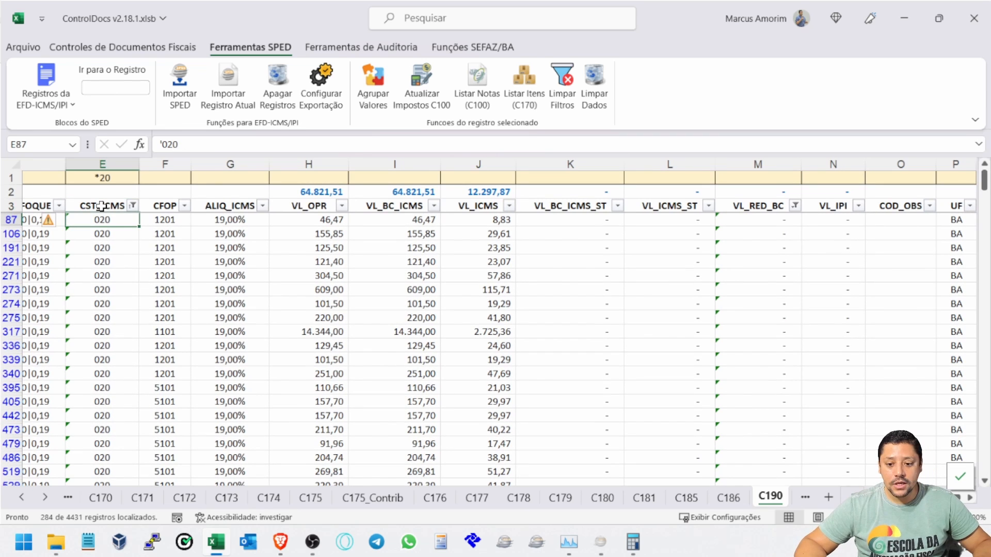
{"action": "type", "text": "'000"}
{"action": "key", "text": "ctrl+Return"}
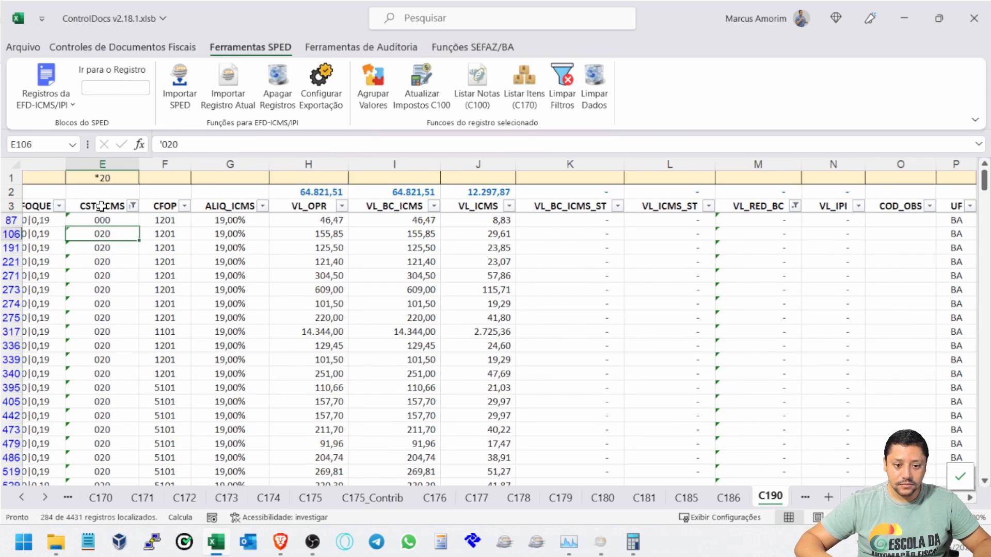
{"action": "key", "text": "ctrl+shift+Down"}
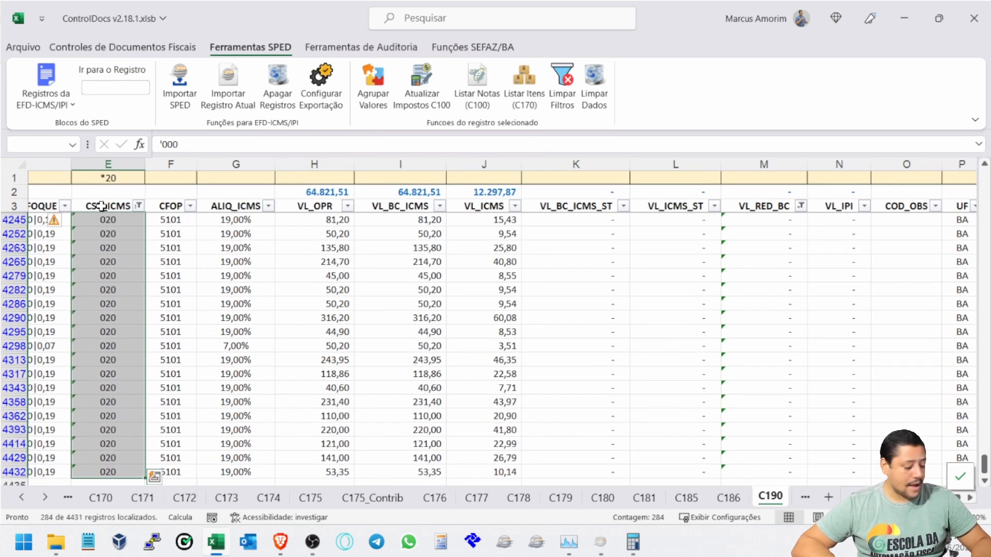
{"action": "key", "text": "ctrl+Up"}
{"action": "key", "text": "Down"}
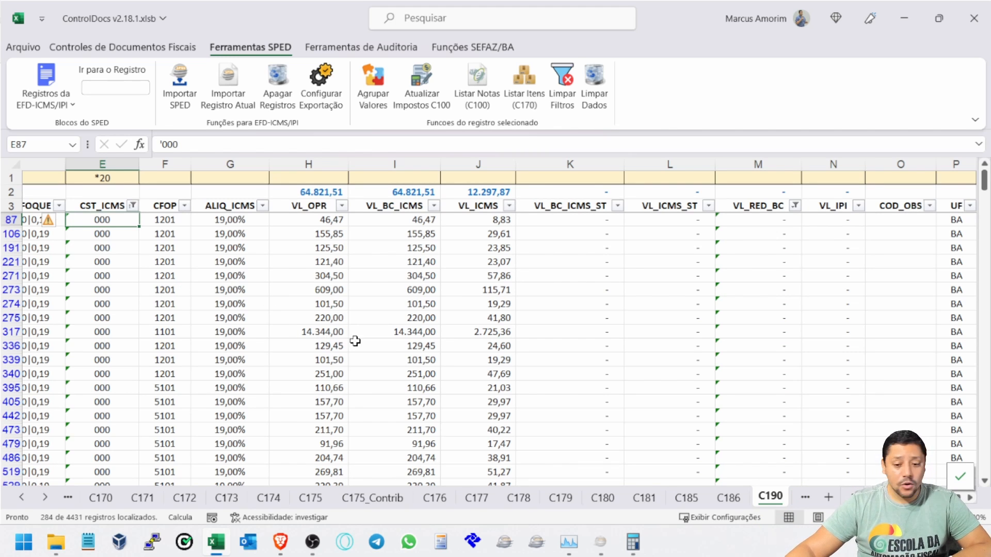
Step: Clear all filters on C190 and export the corrected SPED file to the AULA folder
{"action": "left_click", "coordinate": [559, 87]}
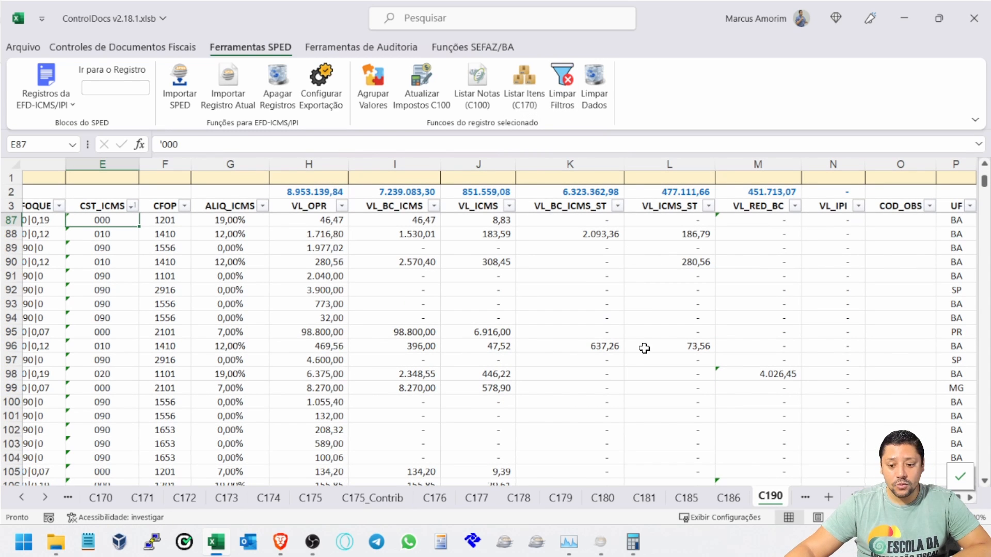
{"action": "left_click", "coordinate": [327, 77]}
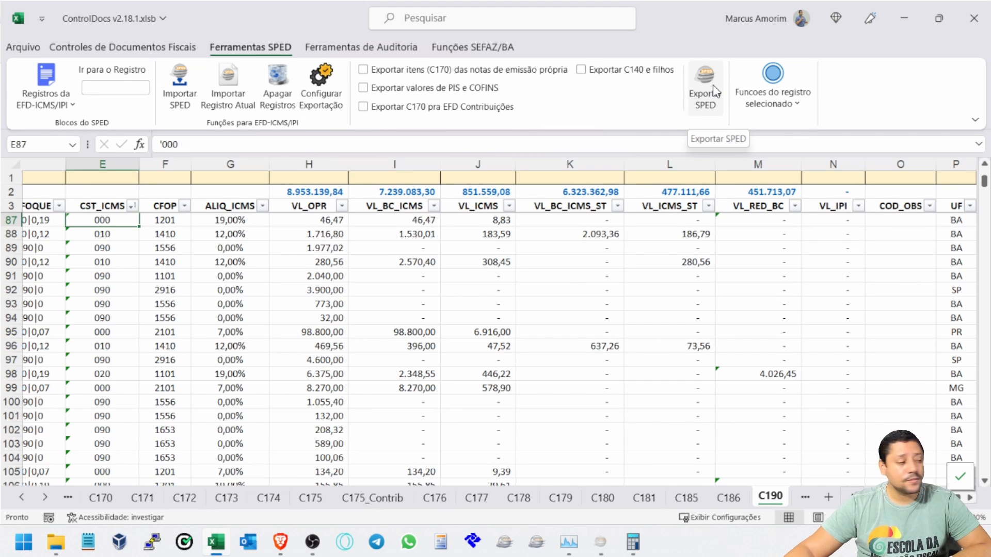
{"action": "left_click", "coordinate": [713, 84]}
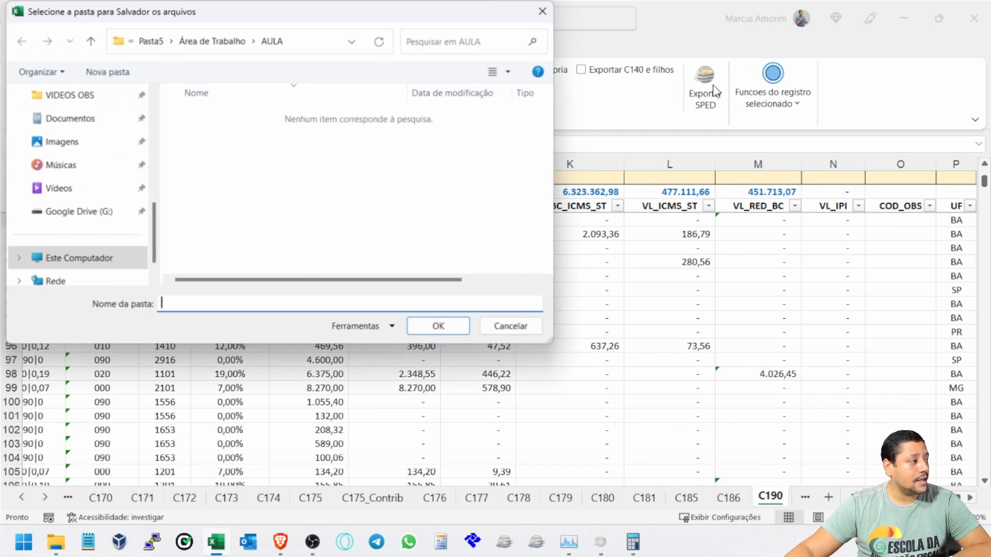
{"action": "left_click", "coordinate": [279, 46]}
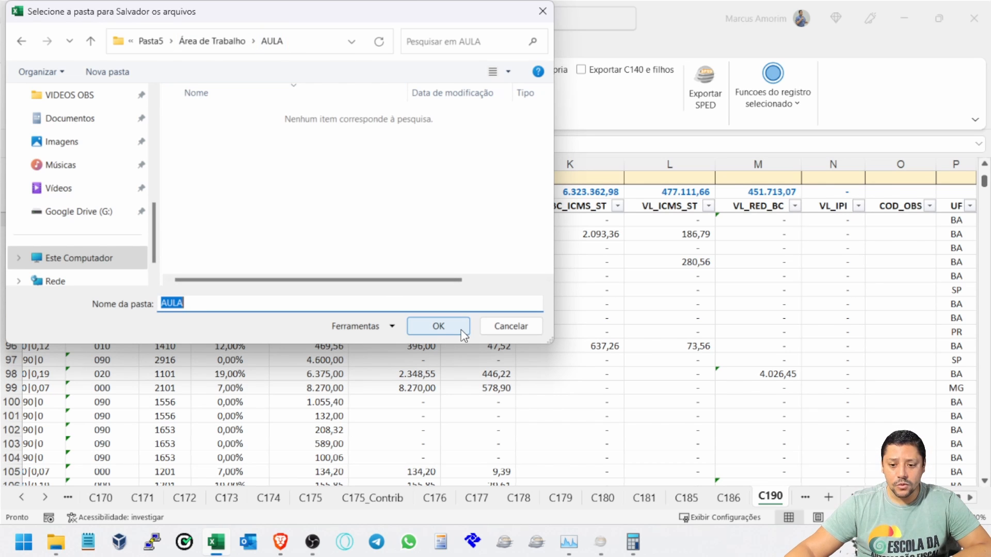
{"action": "left_click", "coordinate": [444, 326]}
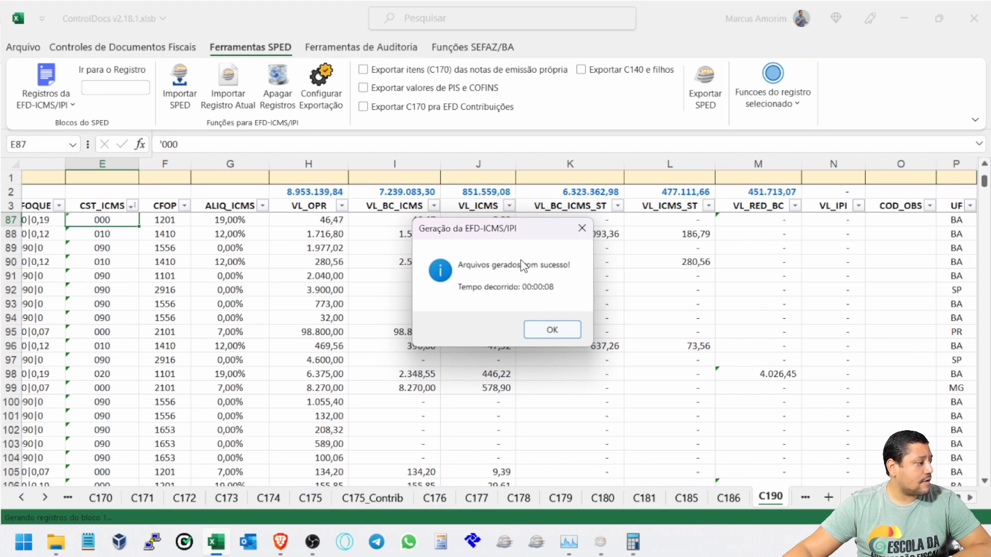
{"action": "left_click", "coordinate": [552, 331]}
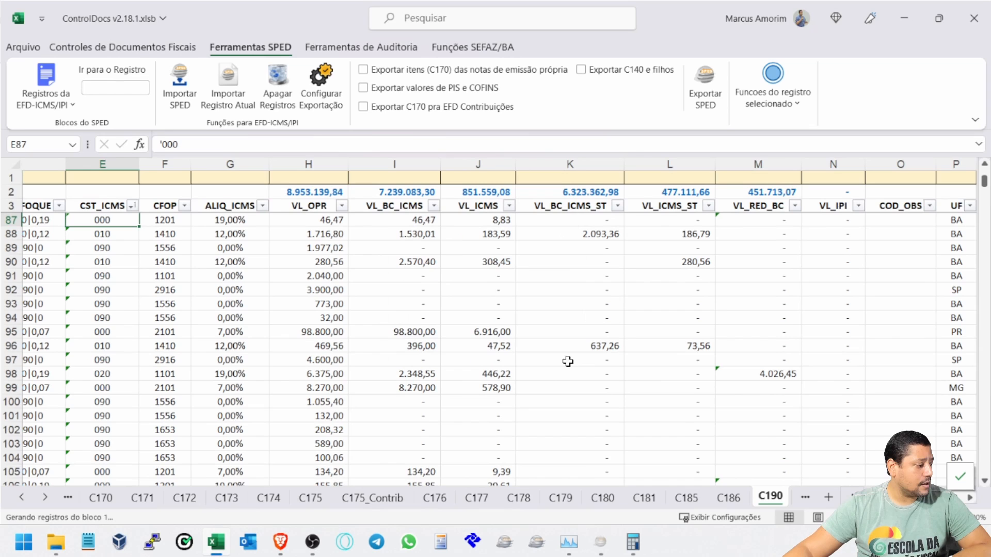
Step: Switch to Sped Fiscal and close the open bookkeeping file
{"action": "left_click", "coordinate": [601, 546]}
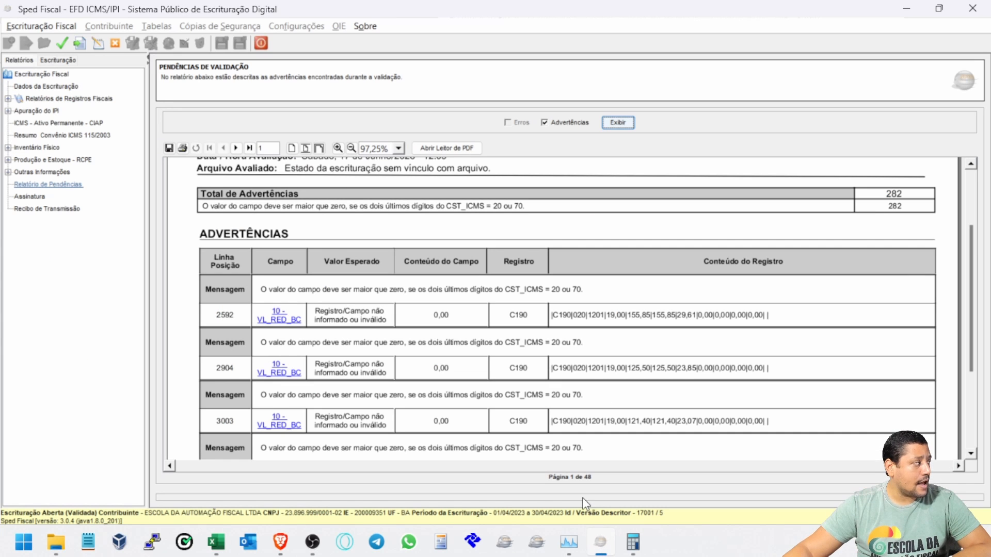
{"action": "left_click", "coordinate": [116, 44]}
Step: Import the ControlDocs-exported EFD ICMS/IPI text file from AULA, replacing the existing bookkeeping, and run the content validation
{"action": "left_click", "coordinate": [26, 45]}
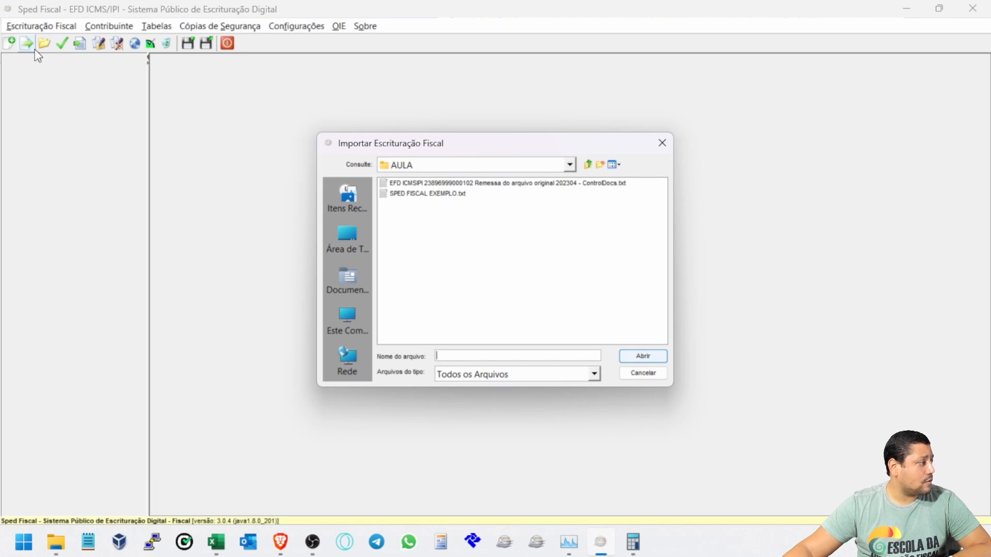
{"action": "left_click", "coordinate": [453, 194]}
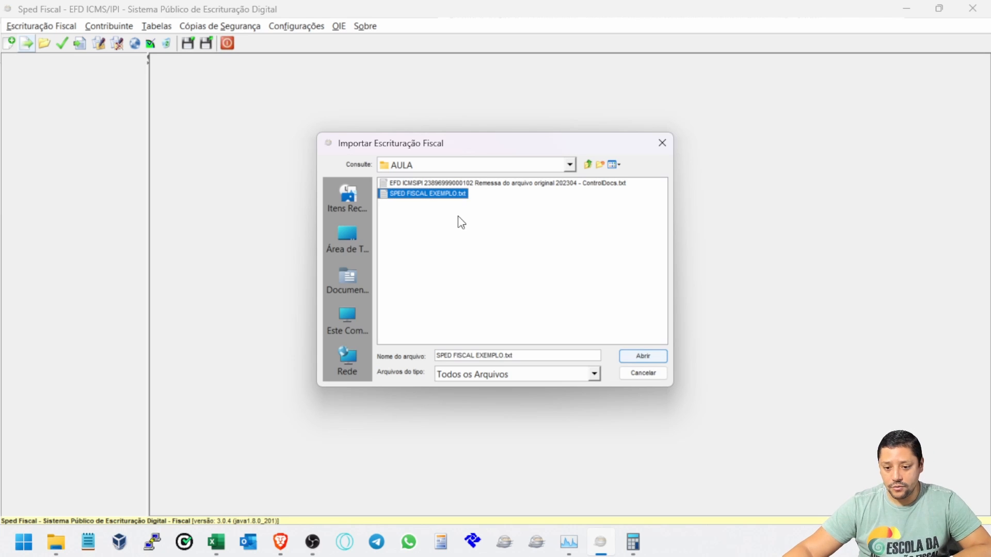
{"action": "left_click", "coordinate": [438, 184]}
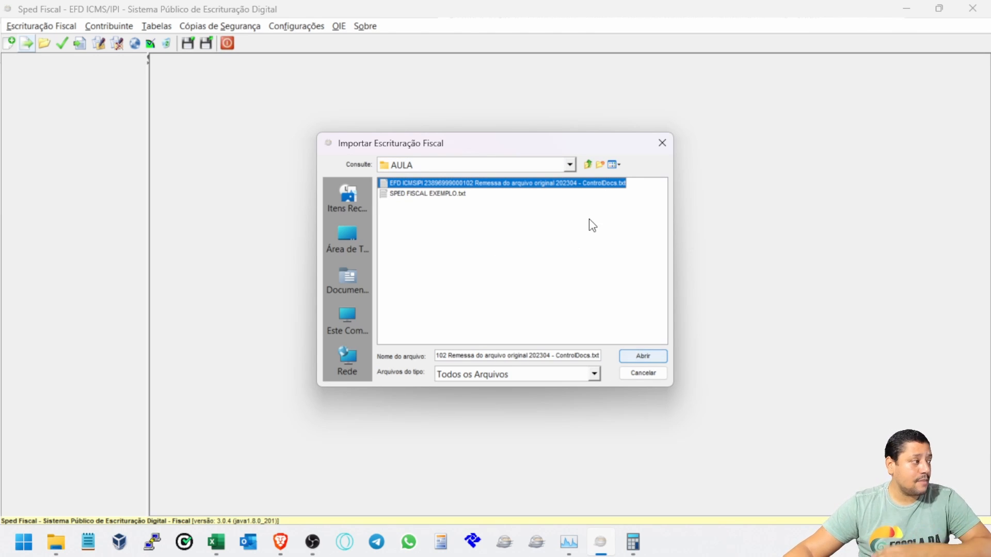
{"action": "left_click", "coordinate": [643, 356]}
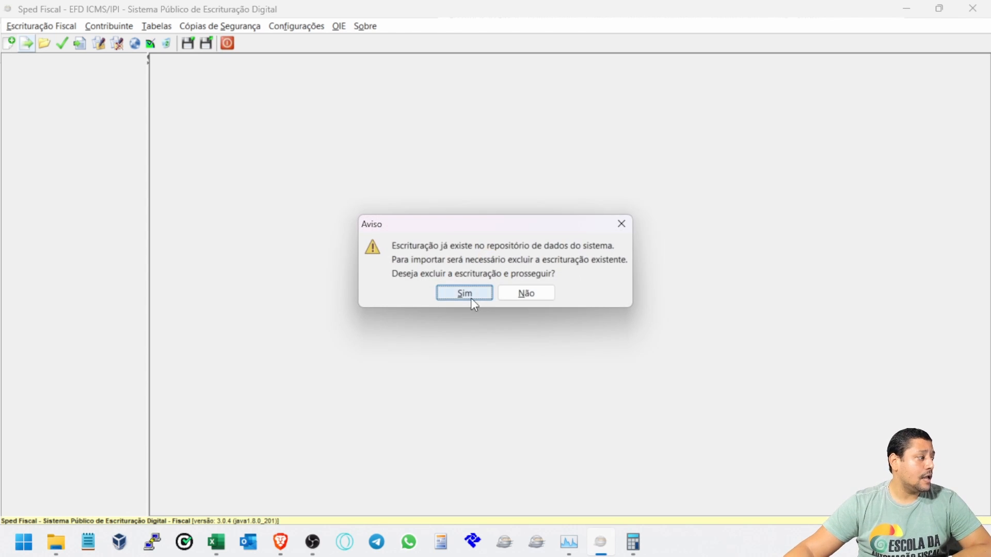
{"action": "left_click", "coordinate": [471, 298]}
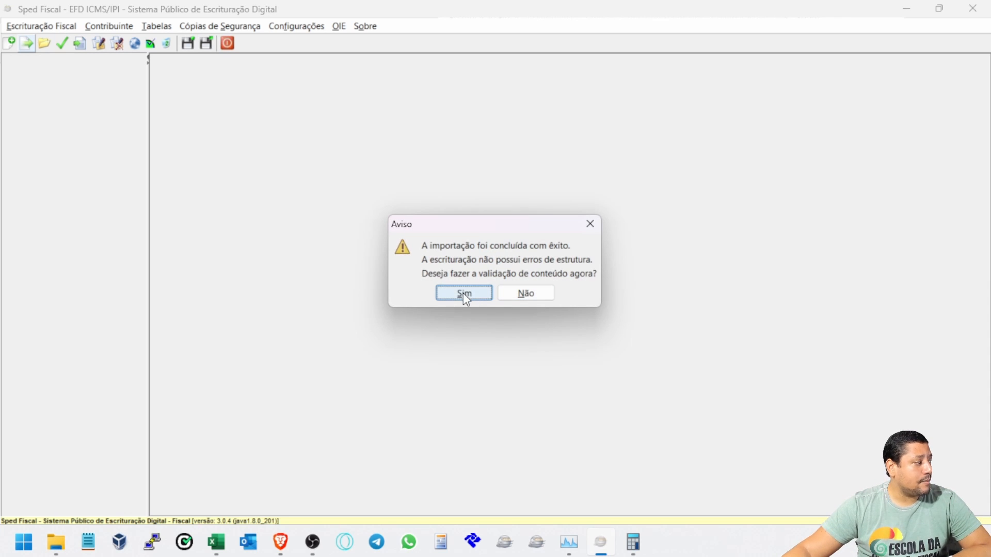
{"action": "left_click", "coordinate": [465, 295]}
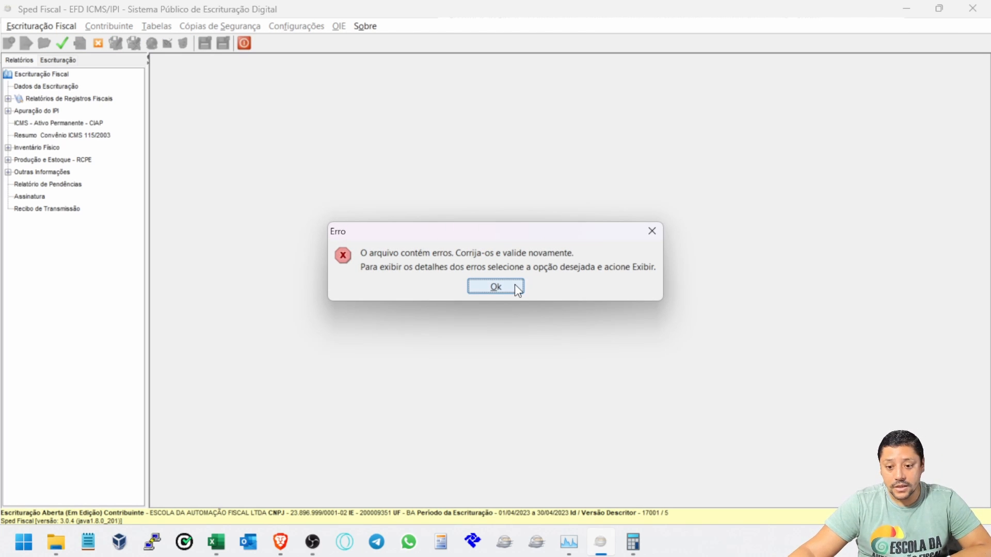
Step: Dismiss the error message, display the detailed errors in the validation report, and review the affected C170 and C190 records
{"action": "left_click", "coordinate": [499, 287]}
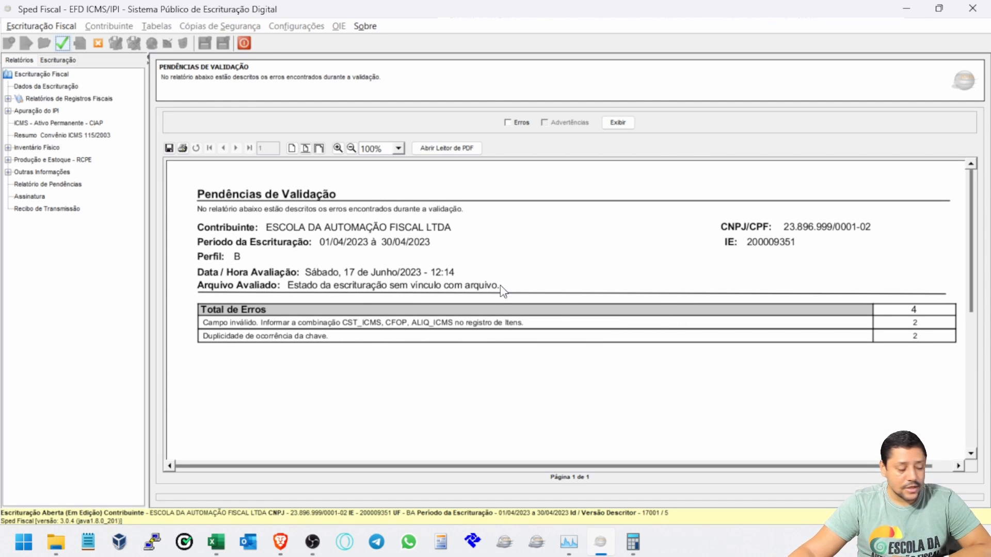
{"action": "left_click", "coordinate": [513, 124]}
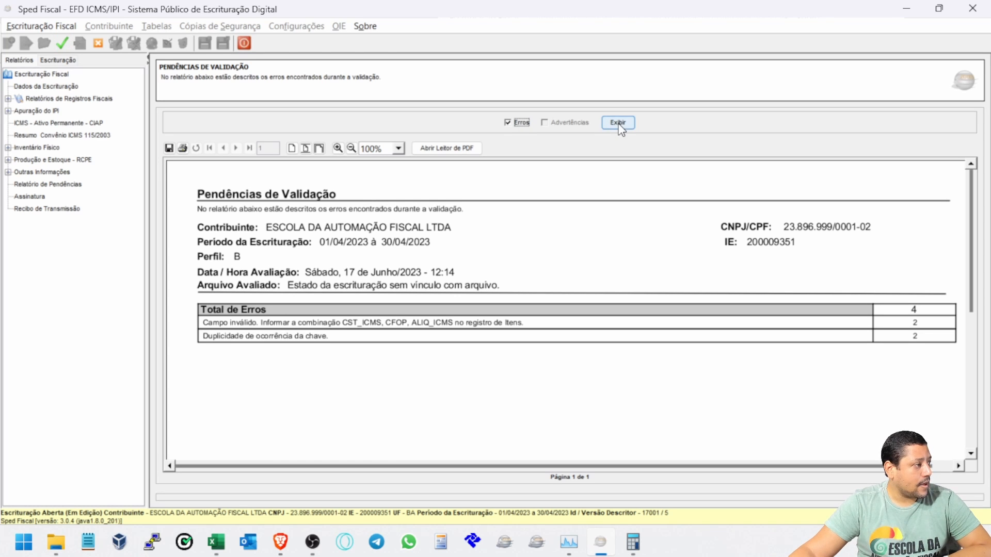
{"action": "left_click", "coordinate": [619, 124]}
{"action": "scroll", "coordinate": [617, 187], "scroll_direction": "down", "scroll_amount": 5}
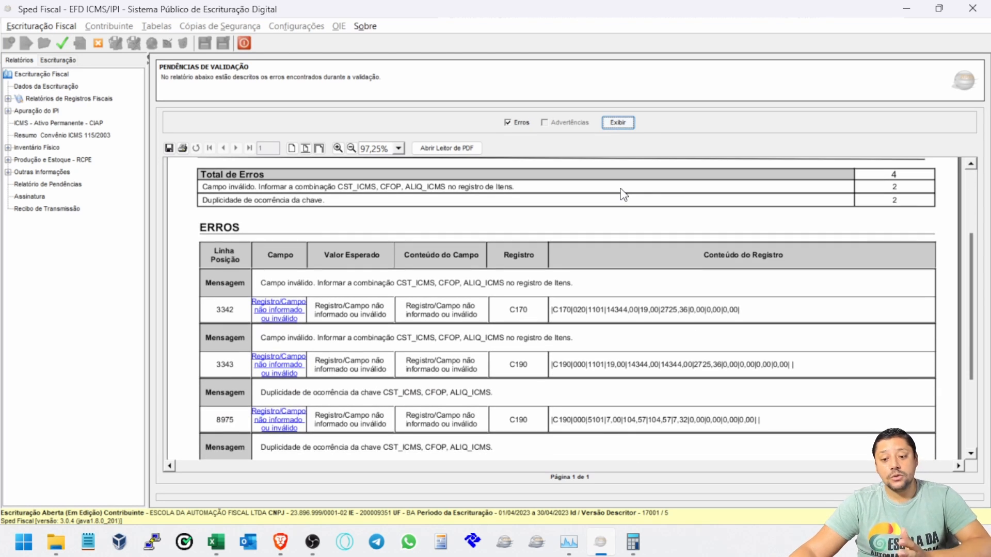
{"action": "scroll", "coordinate": [623, 194], "scroll_direction": "down", "scroll_amount": 2}
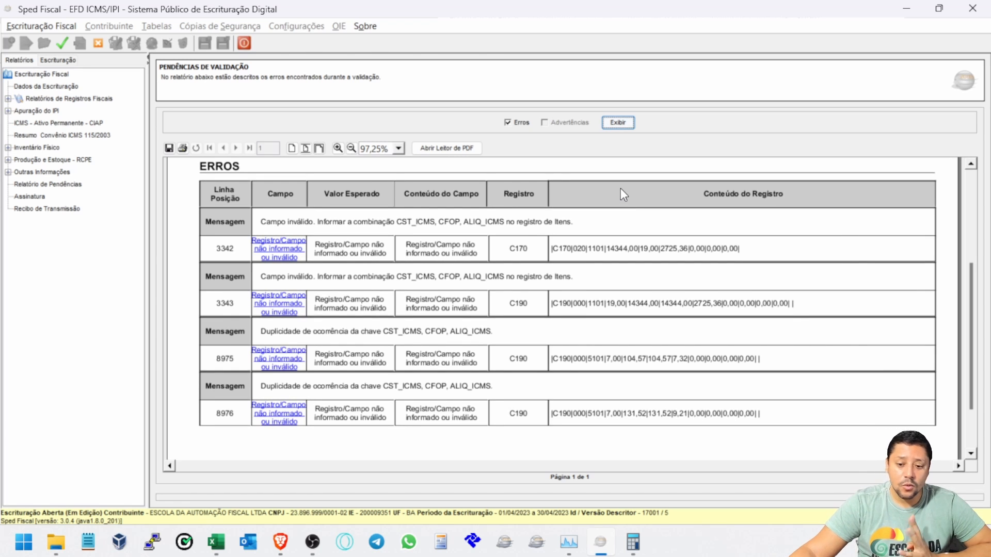
{"action": "scroll", "coordinate": [623, 206], "scroll_direction": "up", "scroll_amount": 1}
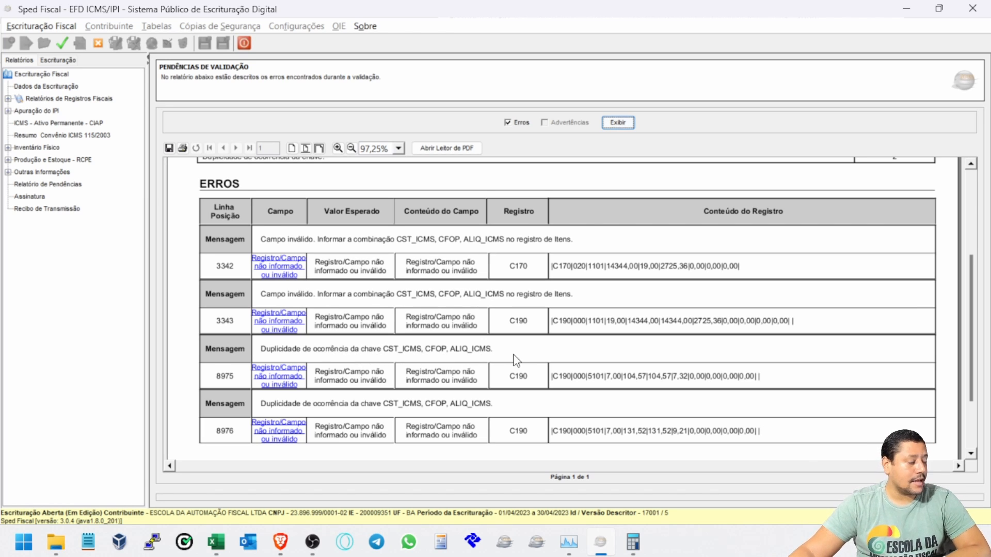
{"action": "scroll", "coordinate": [341, 379], "scroll_direction": "down", "scroll_amount": 1}
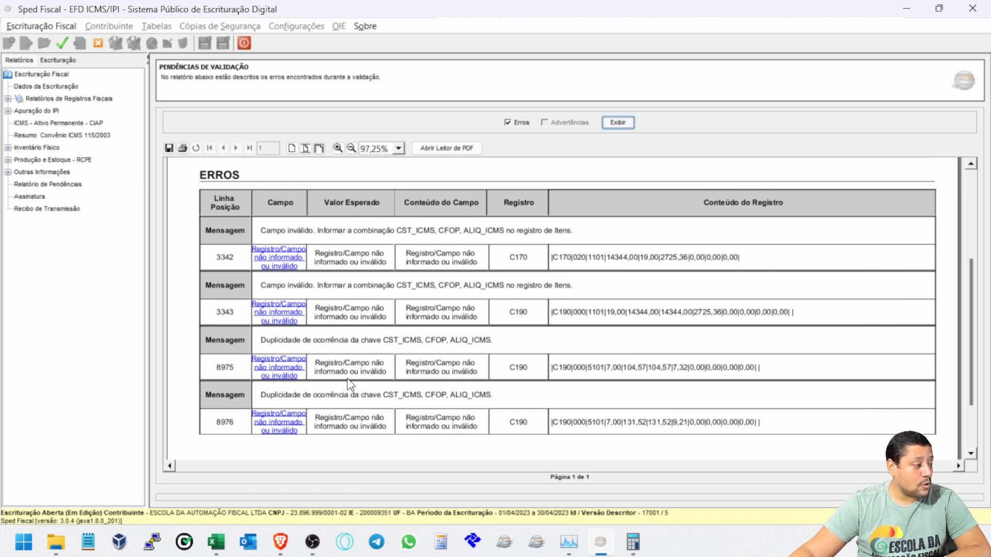
{"action": "scroll", "coordinate": [346, 372], "scroll_direction": "up", "scroll_amount": 1}
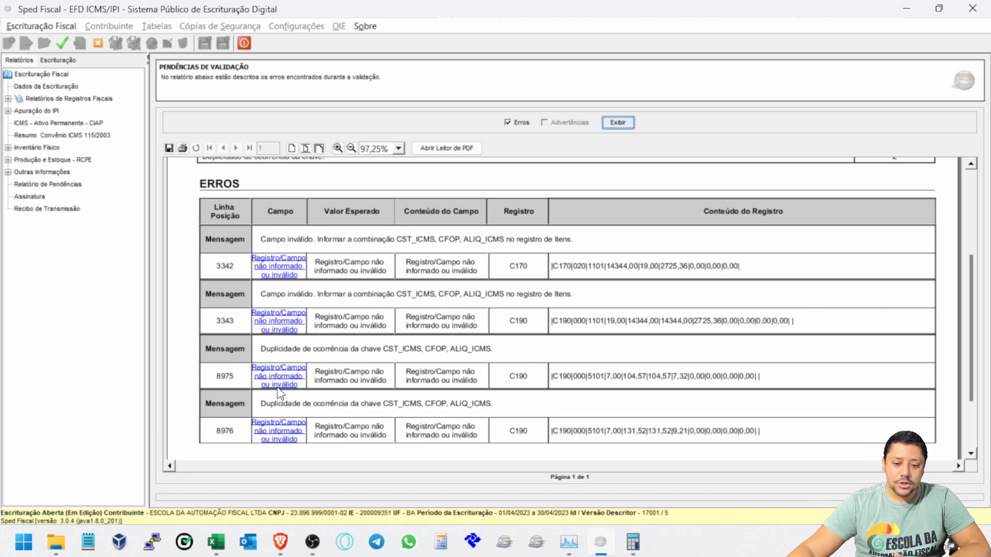
Step: Open the C170 item behind the line 3342 error and the same invoice's C190 analytic record to compare CST/ICMS and CFOP
{"action": "left_click", "coordinate": [288, 273]}
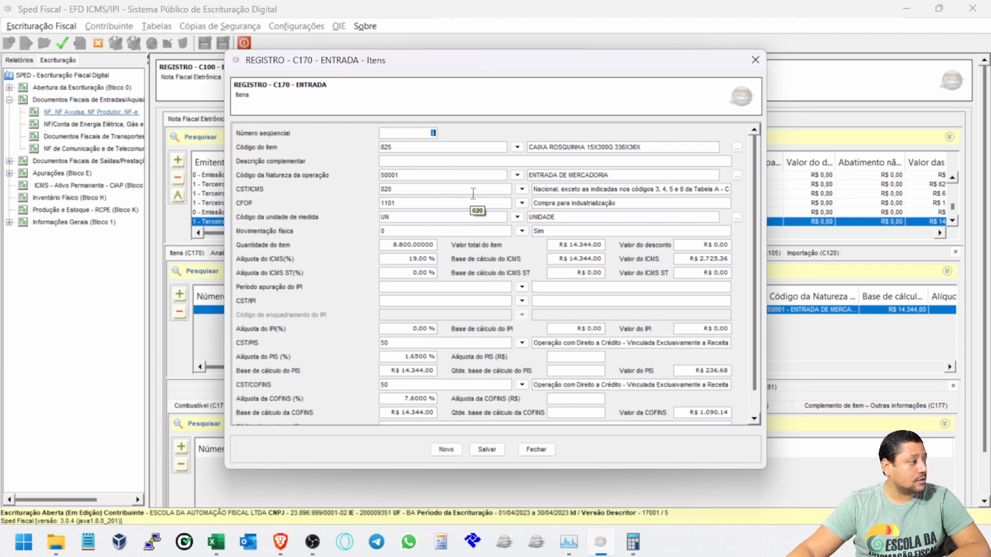
{"action": "double_click", "coordinate": [388, 191]}
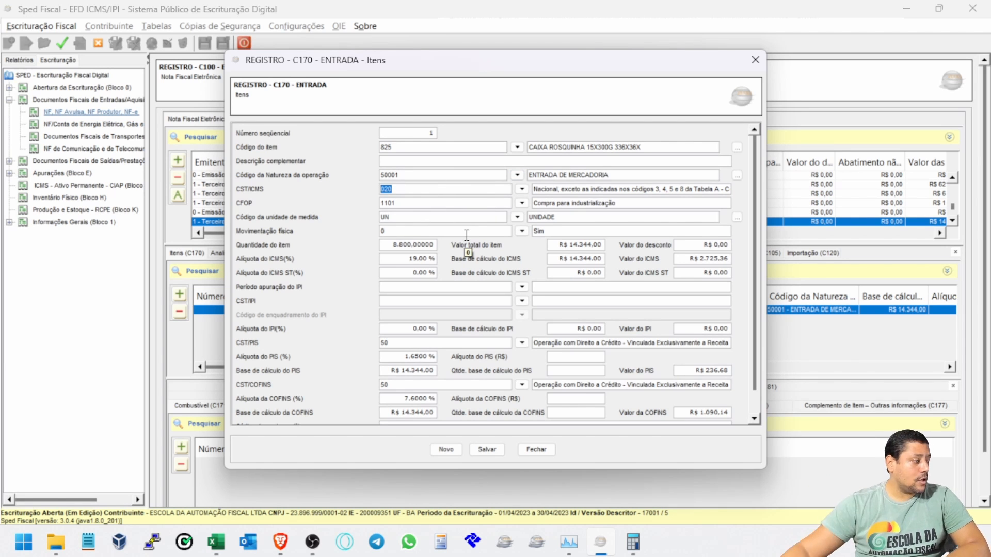
{"action": "left_click", "coordinate": [537, 450]}
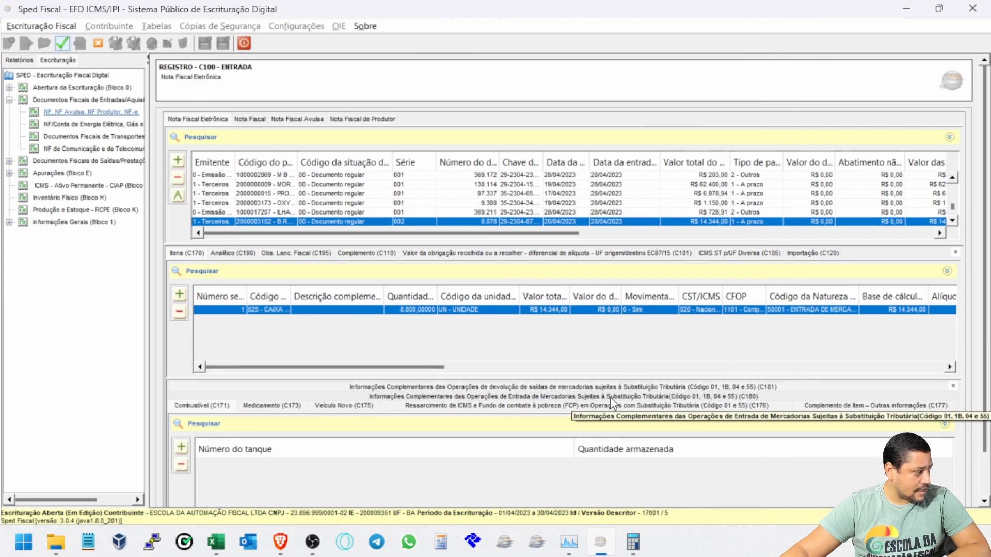
{"action": "left_click", "coordinate": [233, 254]}
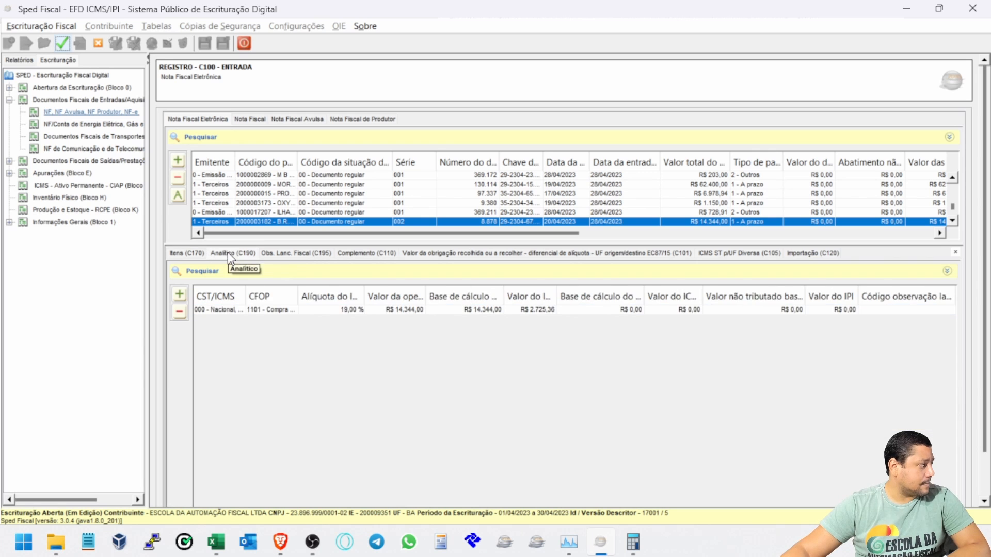
{"action": "double_click", "coordinate": [245, 309]}
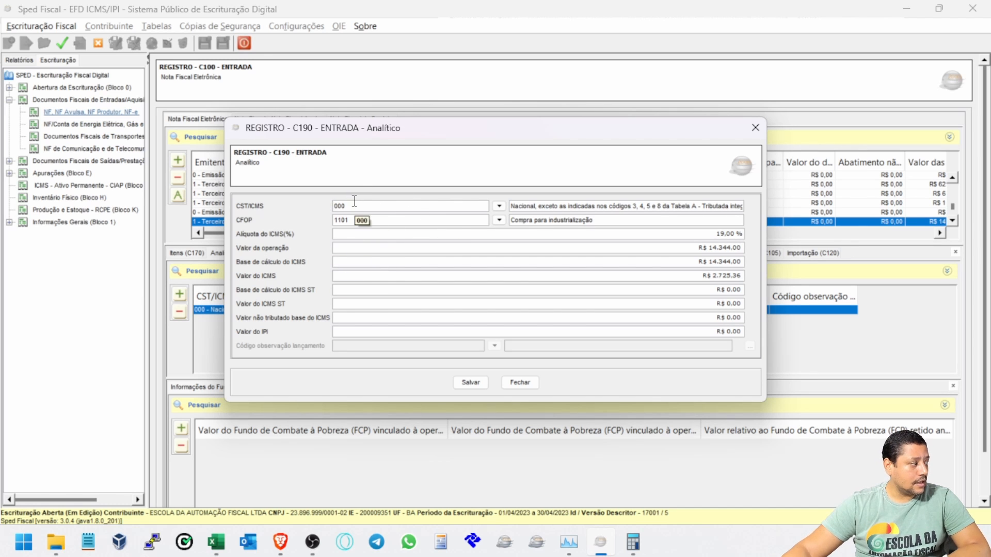
{"action": "double_click", "coordinate": [341, 220]}
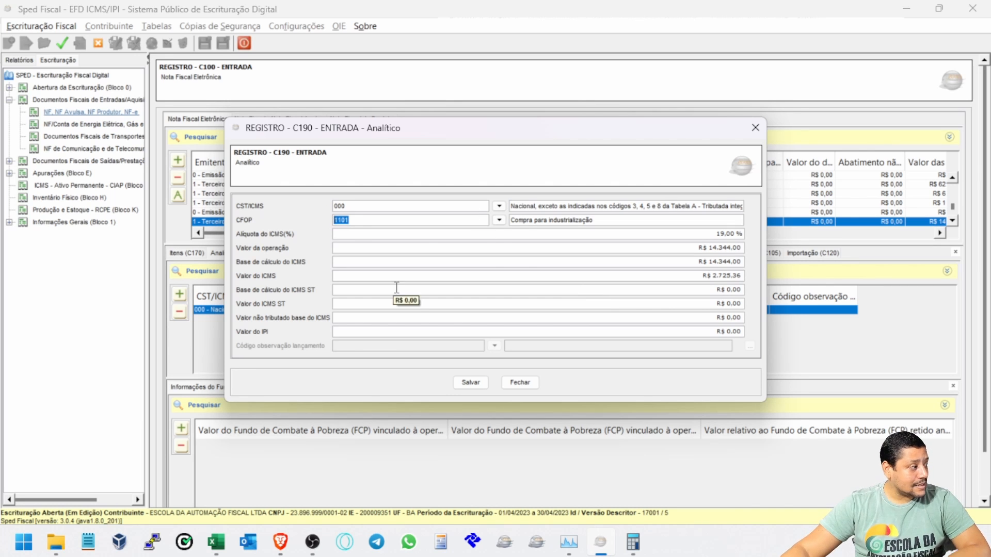
{"action": "left_click", "coordinate": [519, 382]}
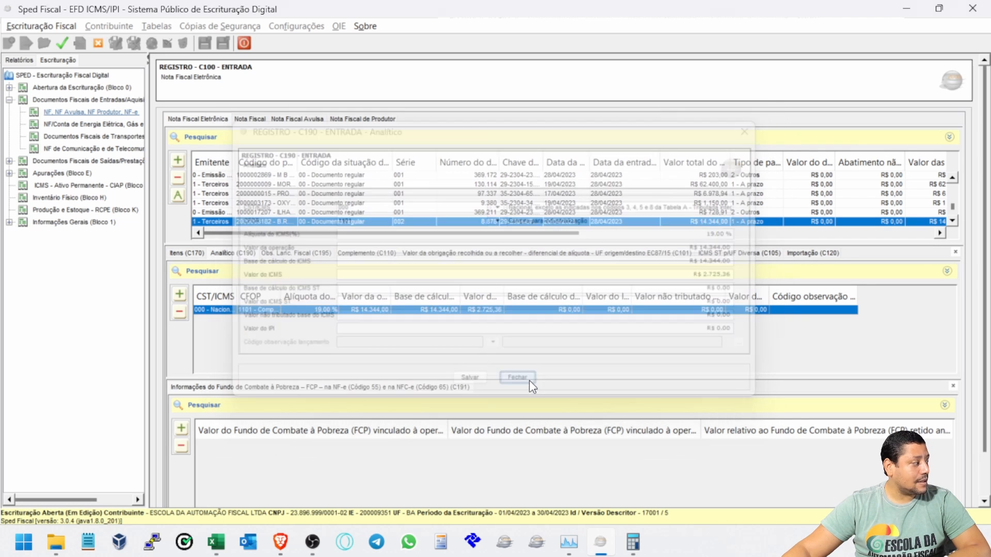
Step: Recheck the CST/ICMS of the invoice's C170 item and redisplay the validation report without error details
{"action": "left_click", "coordinate": [202, 254]}
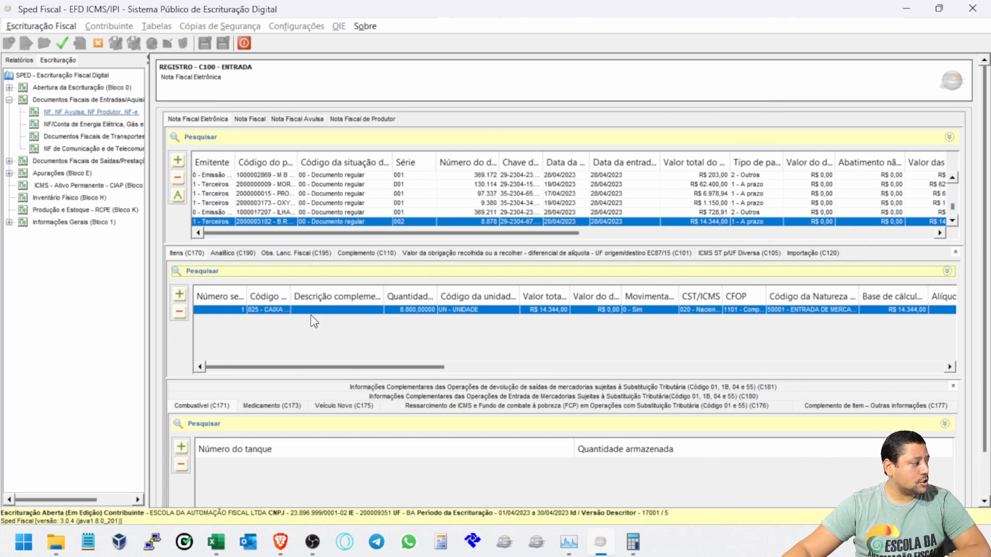
{"action": "double_click", "coordinate": [369, 311]}
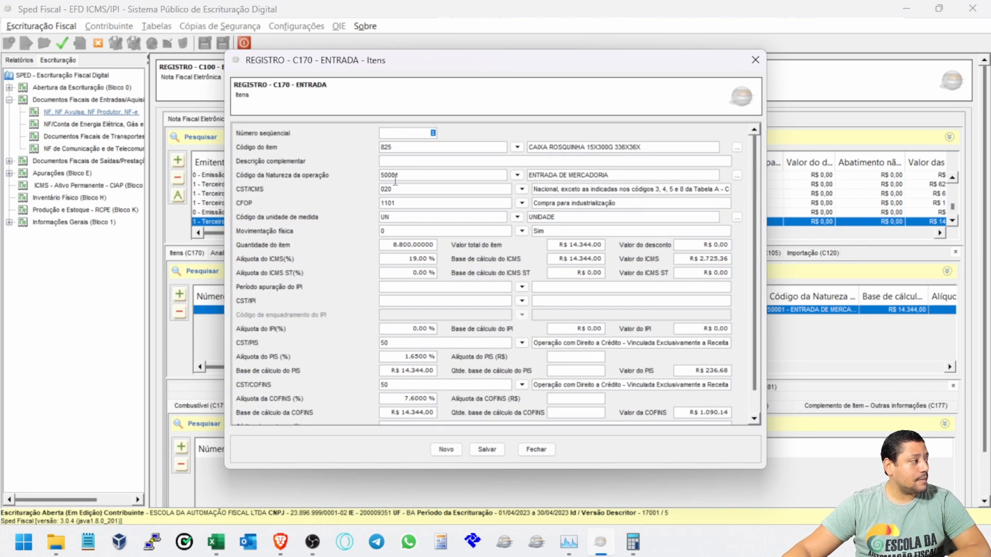
{"action": "left_click_drag", "start_coordinate": [388, 190], "coordinate": [341, 194]}
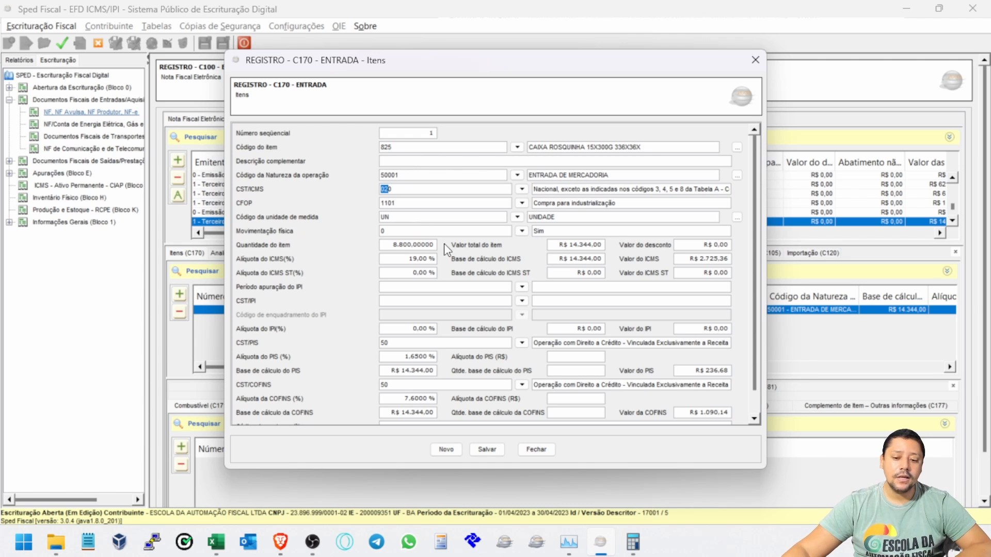
{"action": "left_click", "coordinate": [755, 60]}
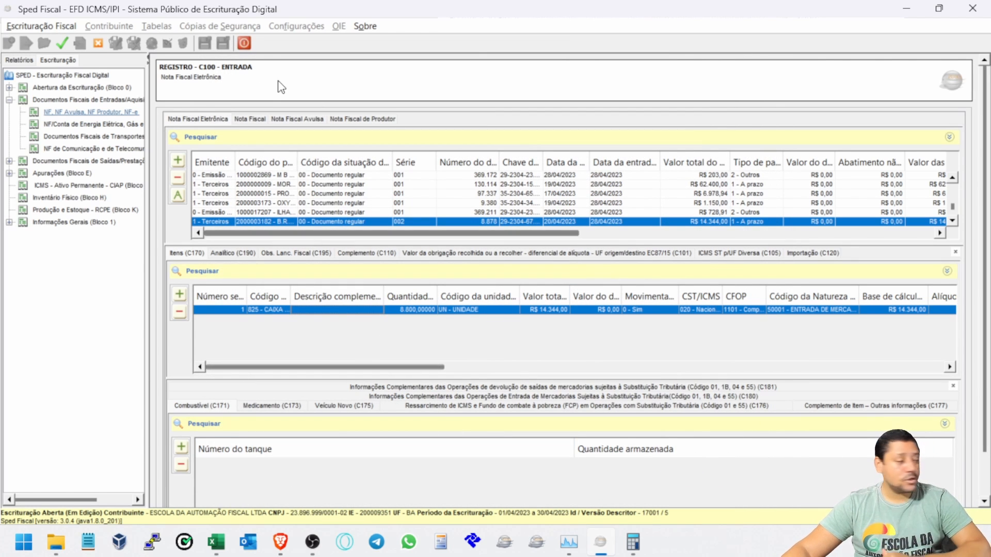
{"action": "left_click", "coordinate": [20, 61]}
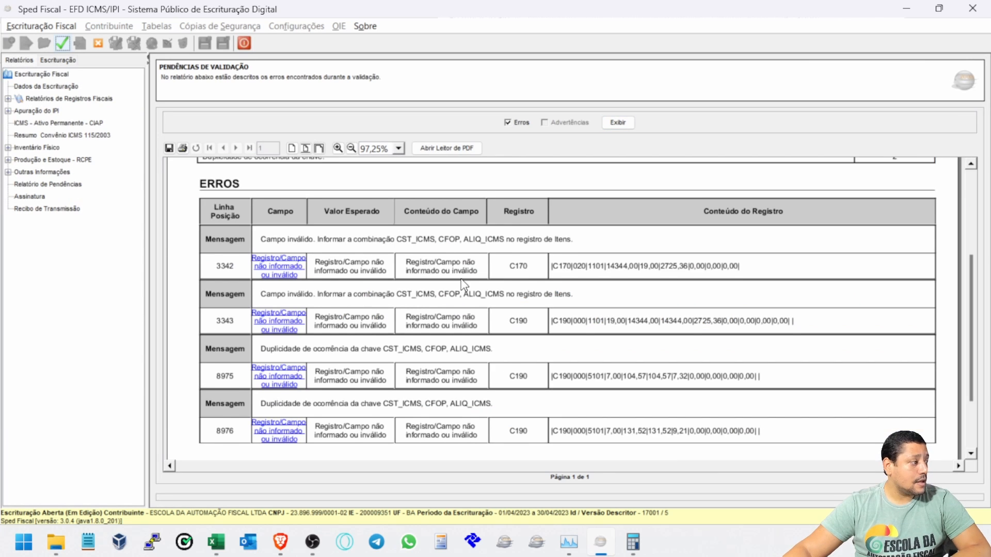
{"action": "scroll", "coordinate": [466, 286], "scroll_direction": "down", "scroll_amount": 1}
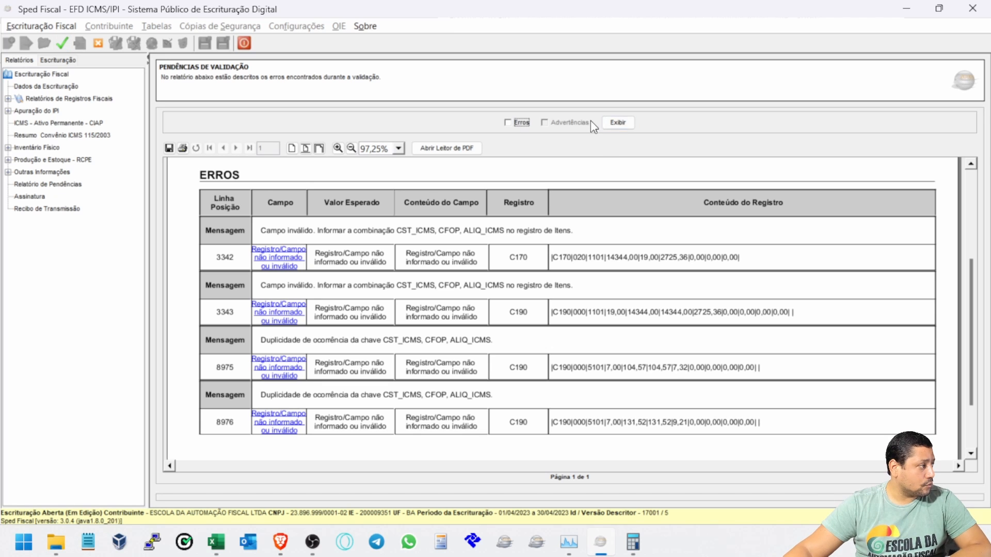
{"action": "left_click", "coordinate": [615, 124]}
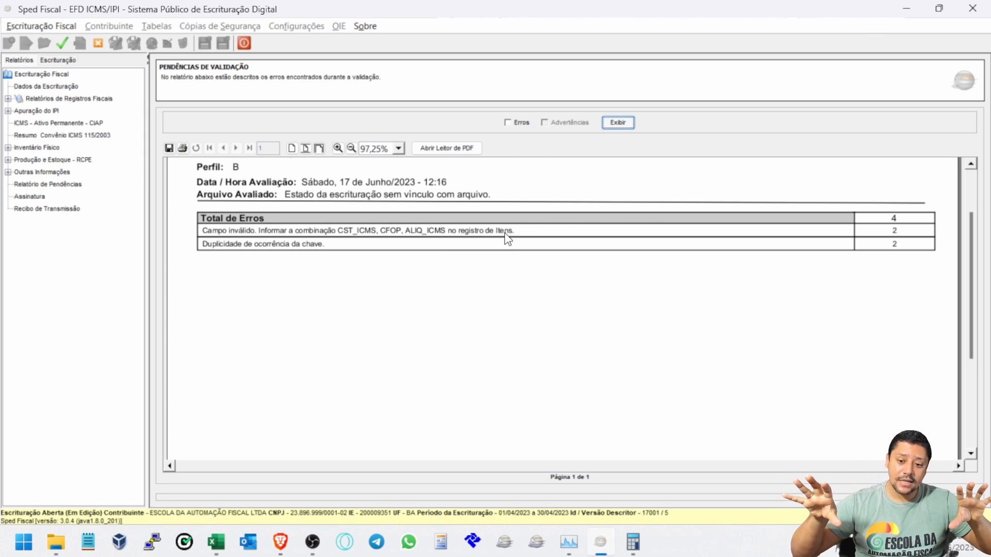
Step: Switch to the ControlDocs workbook in Excel and filter the C190 records by CFOP 1101
{"action": "left_click", "coordinate": [218, 542]}
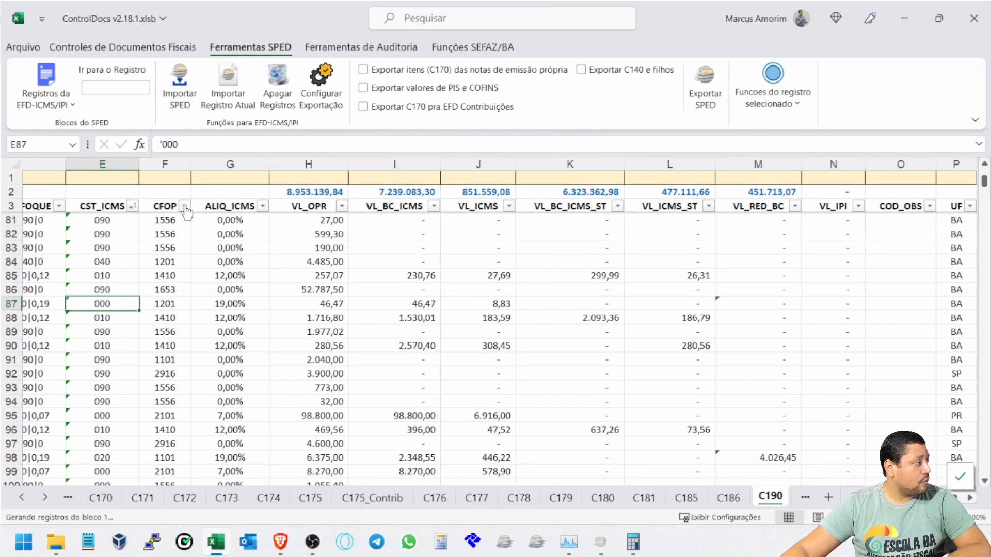
{"action": "left_click", "coordinate": [174, 176]}
{"action": "type", "text": "1101"}
{"action": "key", "text": "Return"}
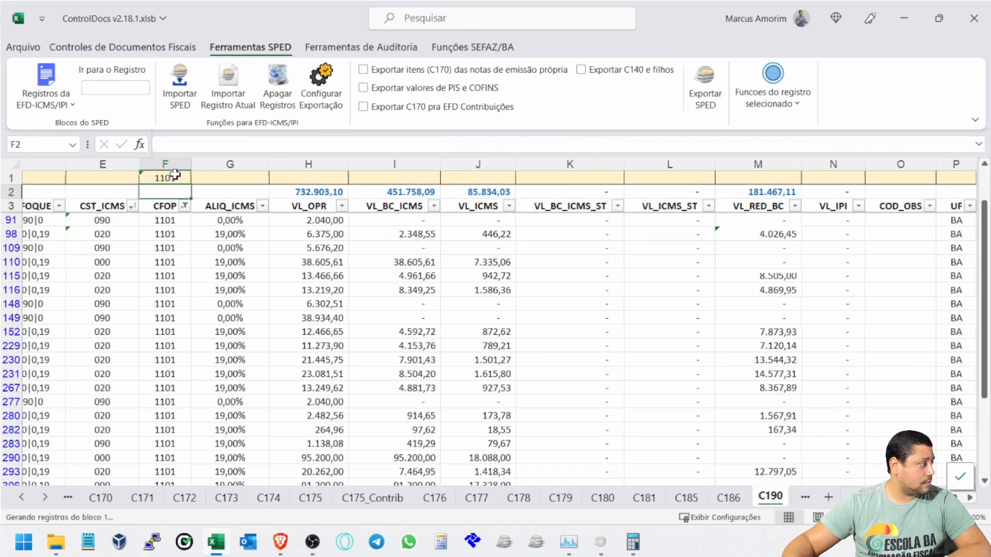
{"action": "scroll", "coordinate": [380, 294], "scroll_direction": "up", "scroll_amount": 2}
{"action": "scroll", "coordinate": [313, 298], "scroll_direction": "down", "scroll_amount": 20}
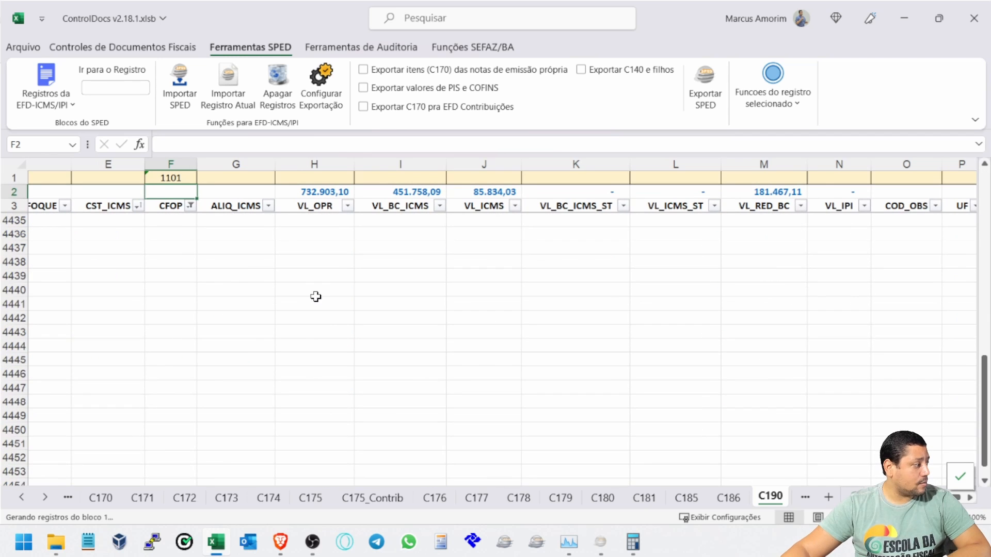
{"action": "scroll", "coordinate": [316, 297], "scroll_direction": "up", "scroll_amount": 4}
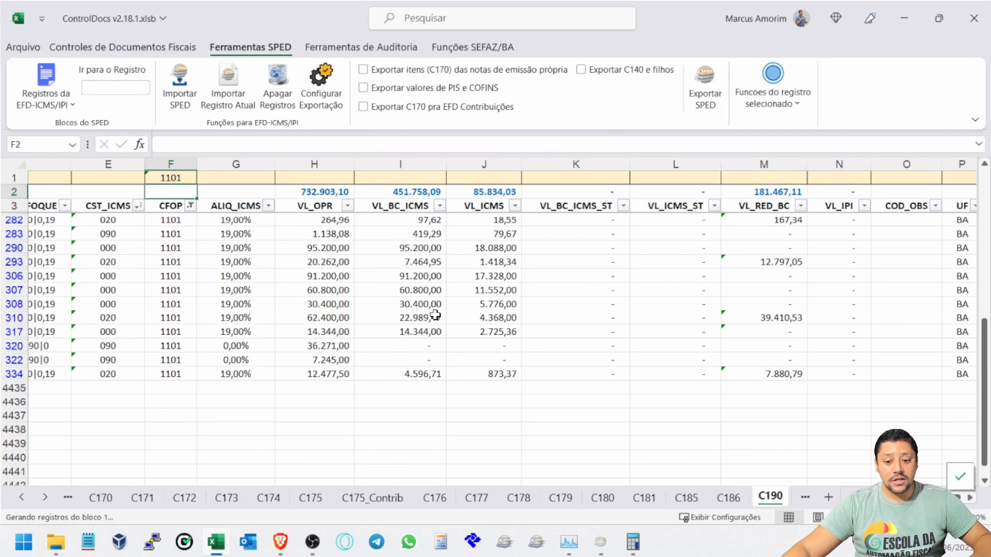
{"action": "scroll", "coordinate": [439, 315], "scroll_direction": "up", "scroll_amount": 1}
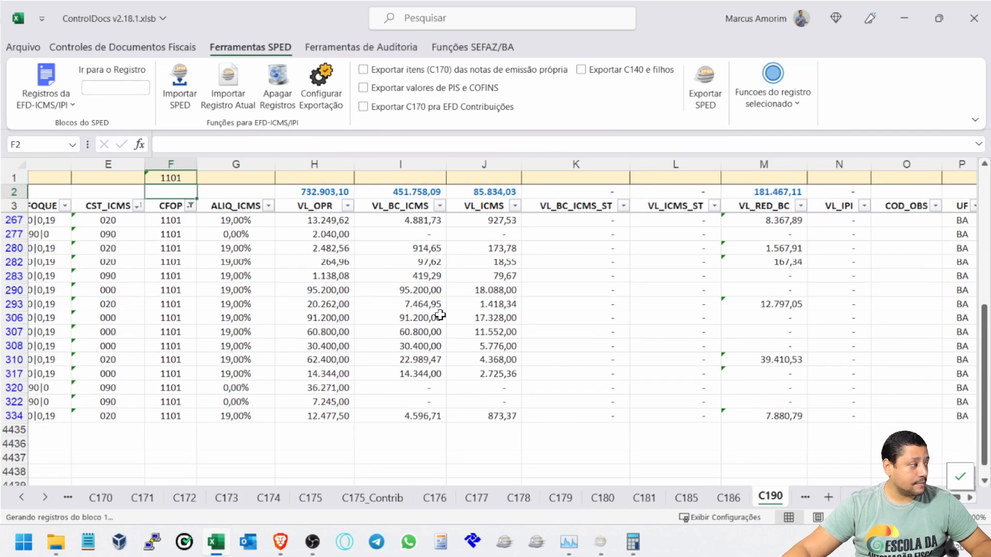
Step: Switch to Sped Fiscal and display the detailed errors again to check the values of the C170 and C190 records
{"action": "key", "text": "alt+Tab"}
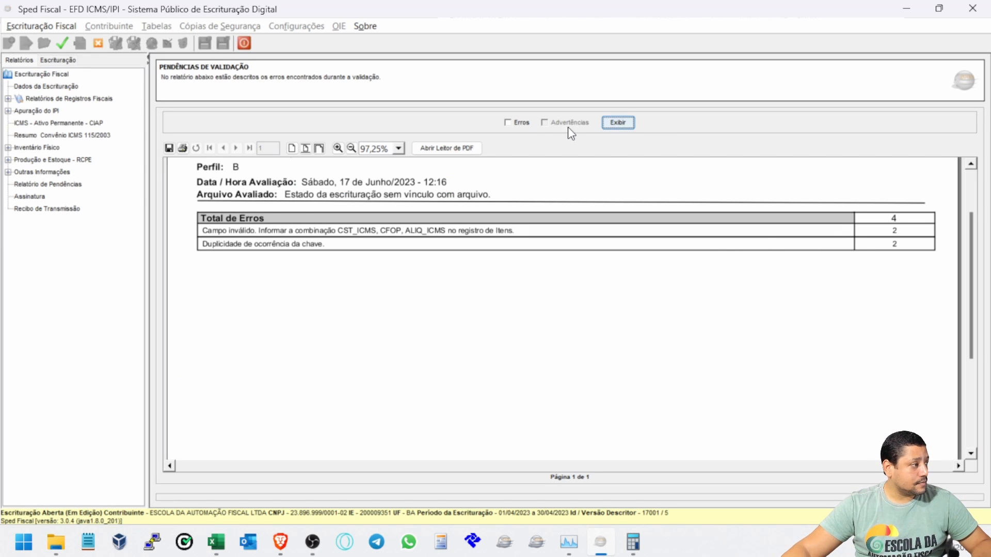
{"action": "left_click", "coordinate": [508, 122]}
{"action": "left_click", "coordinate": [614, 124]}
{"action": "scroll", "coordinate": [656, 289], "scroll_direction": "down", "scroll_amount": 1}
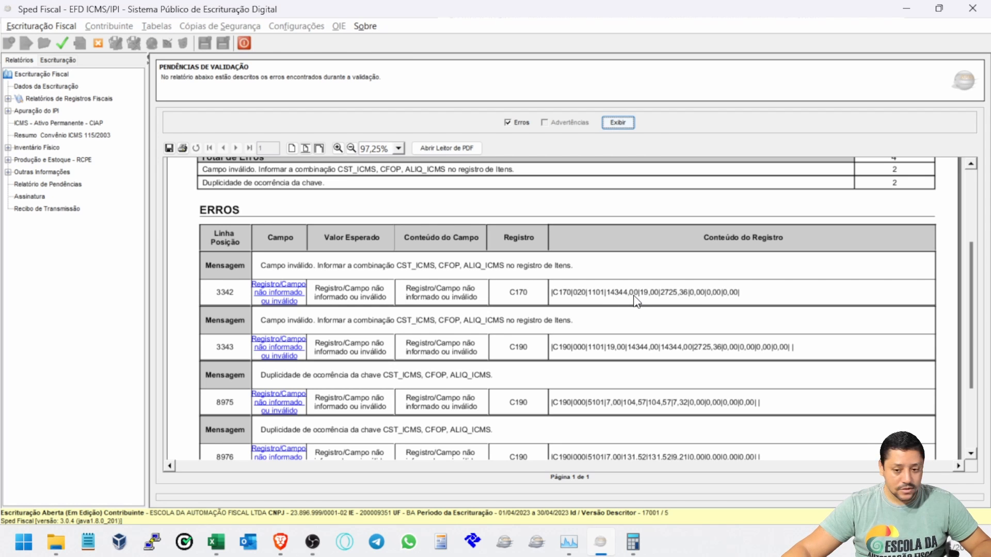
Step: In the ControlDocs workbook, sort C190 by VL_OPR ascending and select the row with operation value 14.344,00, matching it against the error report
{"action": "key", "text": "alt+Tab"}
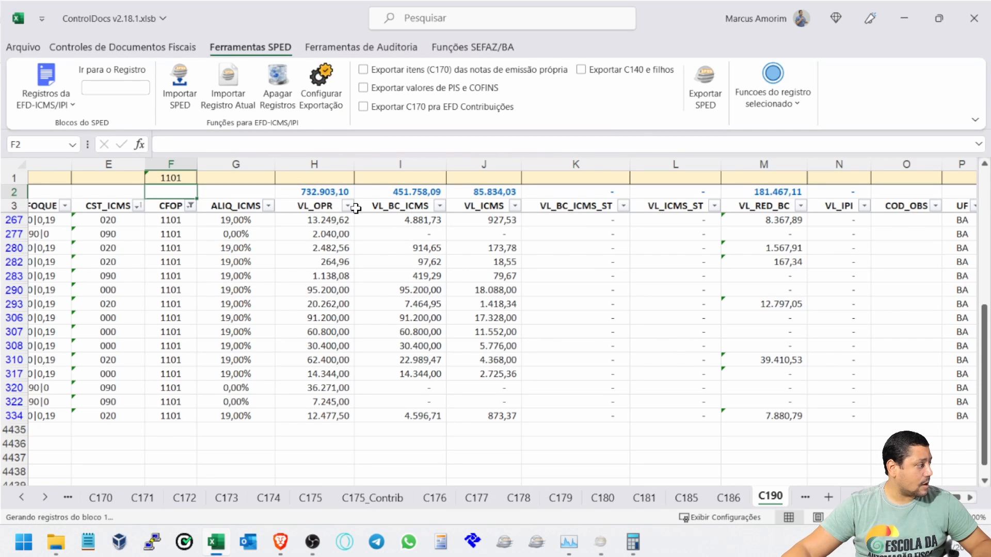
{"action": "left_click", "coordinate": [347, 205]}
{"action": "left_click", "coordinate": [330, 213]}
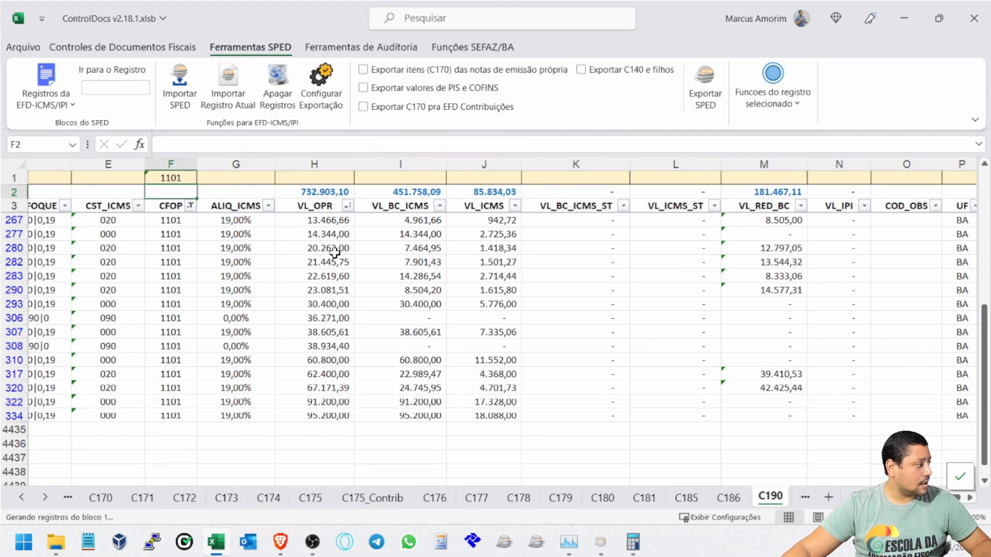
{"action": "left_click", "coordinate": [336, 236]}
{"action": "key", "text": "alt+Tab"}
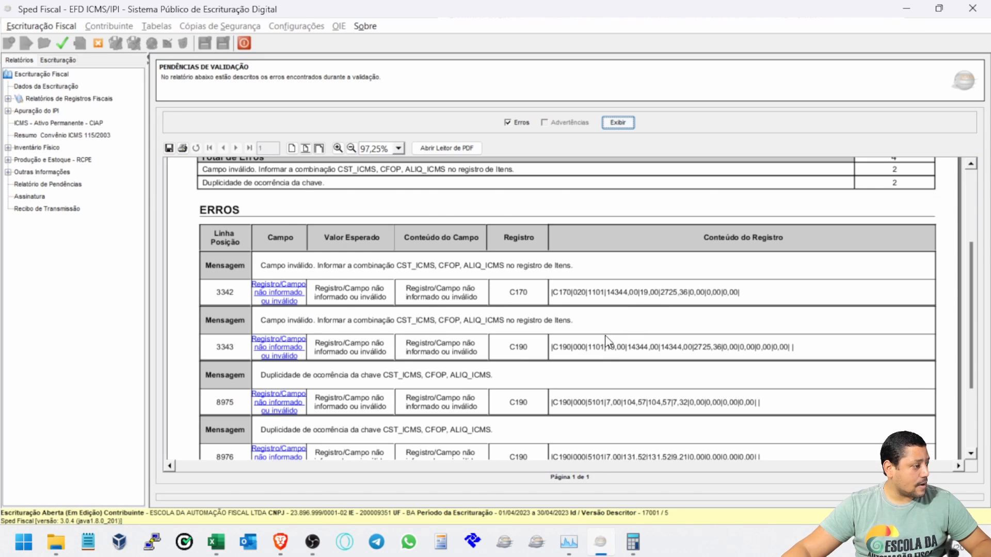
{"action": "key", "text": "alt+Tab"}
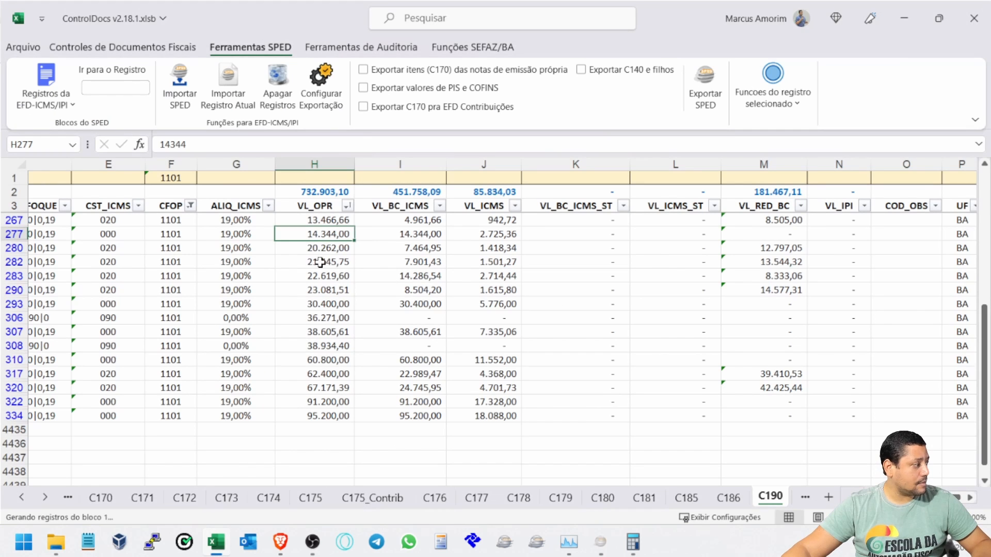
{"action": "left_click", "coordinate": [12, 234]}
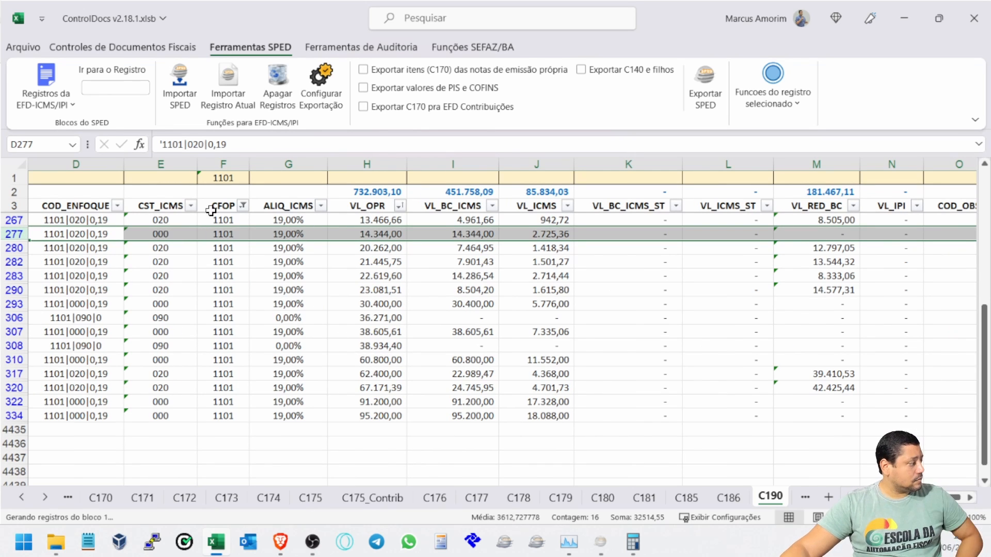
Step: Filter the CFOP 1101 records on C190 to show only CST_ICMS 000
{"action": "left_click", "coordinate": [191, 205]}
{"action": "left_click", "coordinate": [236, 364]}
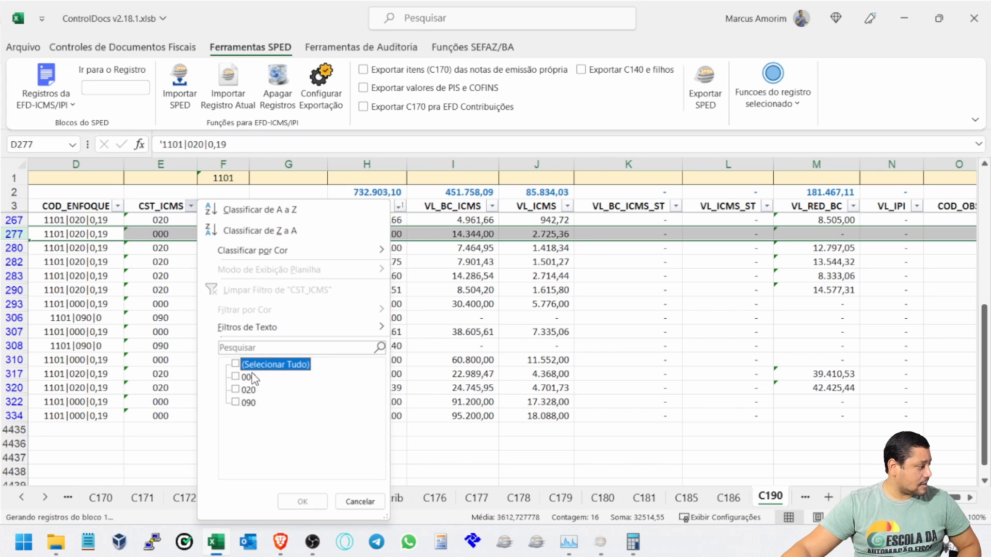
{"action": "left_click", "coordinate": [236, 377]}
{"action": "left_click", "coordinate": [302, 502]}
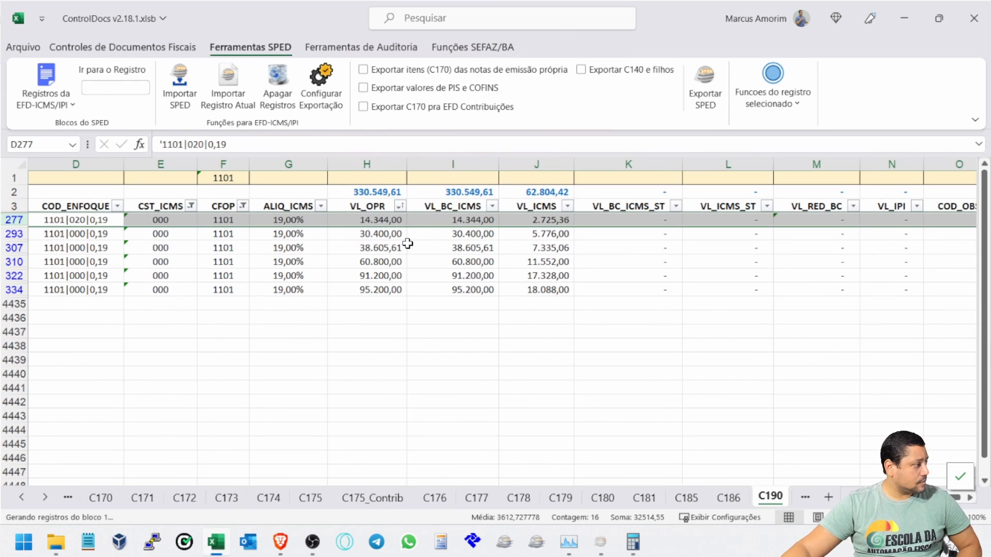
{"action": "left_click", "coordinate": [392, 221]}
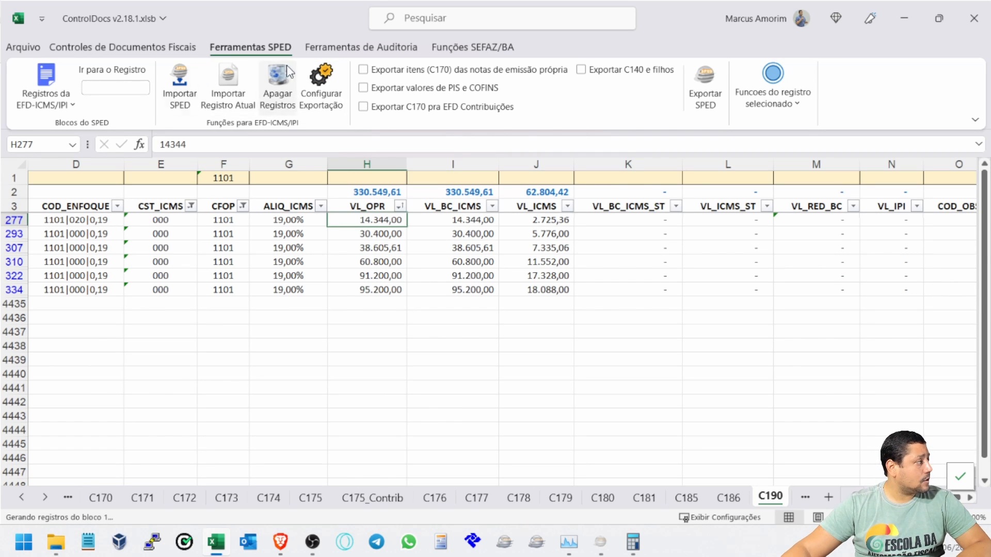
{"action": "left_click", "coordinate": [141, 84]}
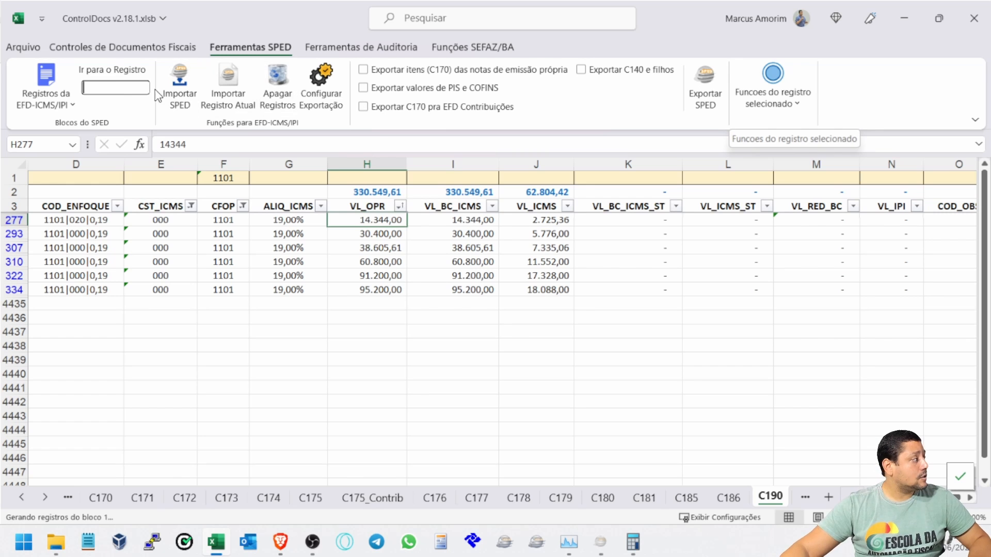
{"action": "key", "text": "Return"}
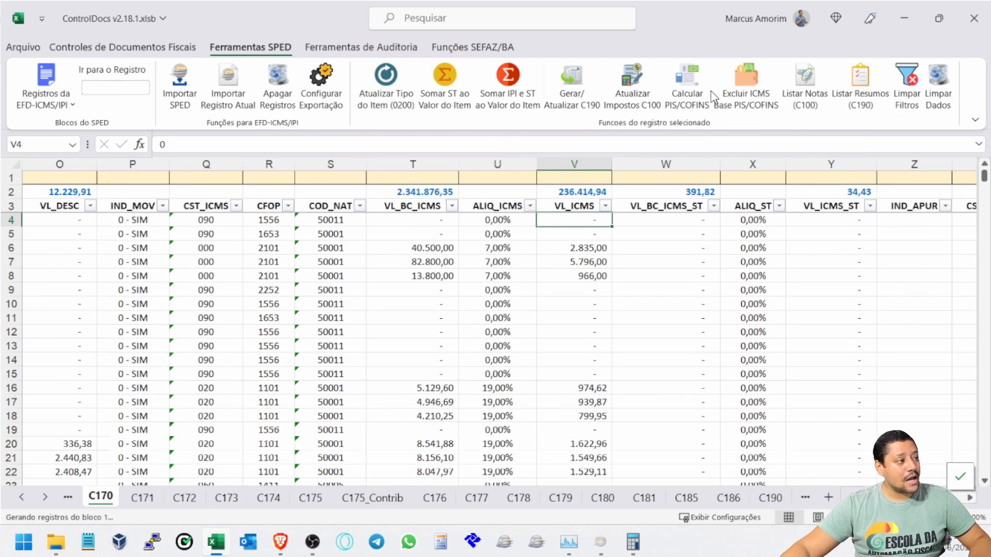
{"action": "left_click", "coordinate": [106, 89]}
{"action": "type", "text": "c190"}
{"action": "key", "text": "Return"}
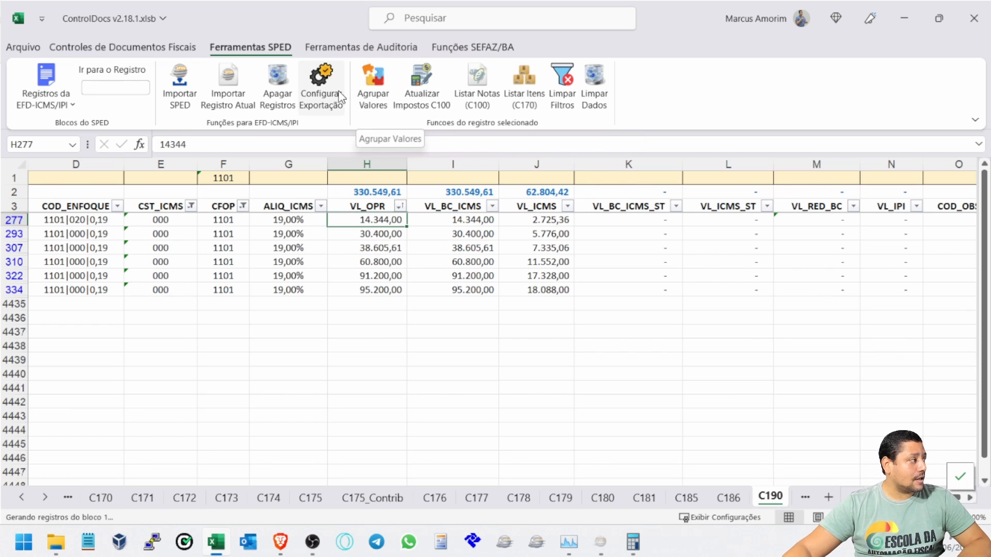
{"action": "left_click", "coordinate": [321, 82]}
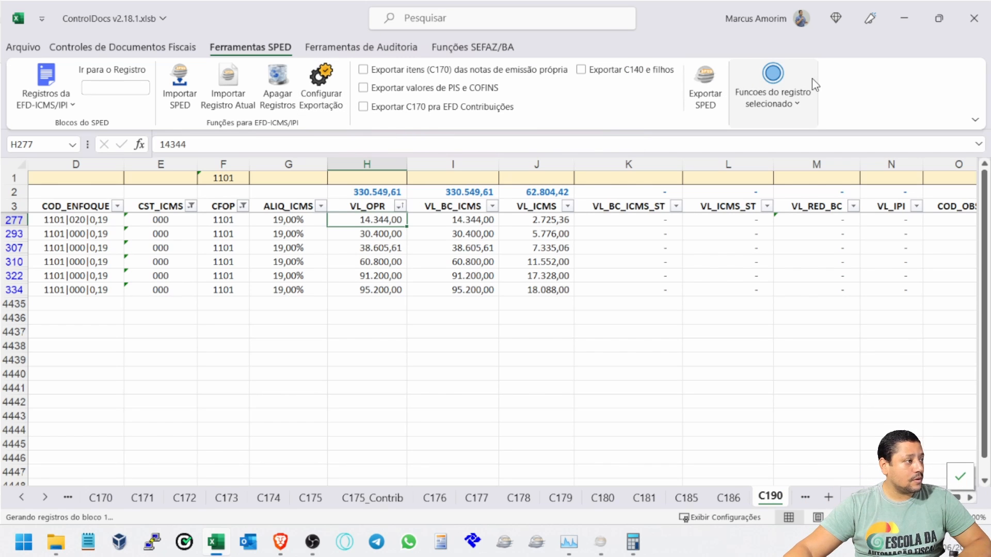
Step: List the C170 items of the filtered C190 records and set CST_ICMS to 000 on the item with VL_BC_ICMS 14.344,00
{"action": "left_click", "coordinate": [783, 89]}
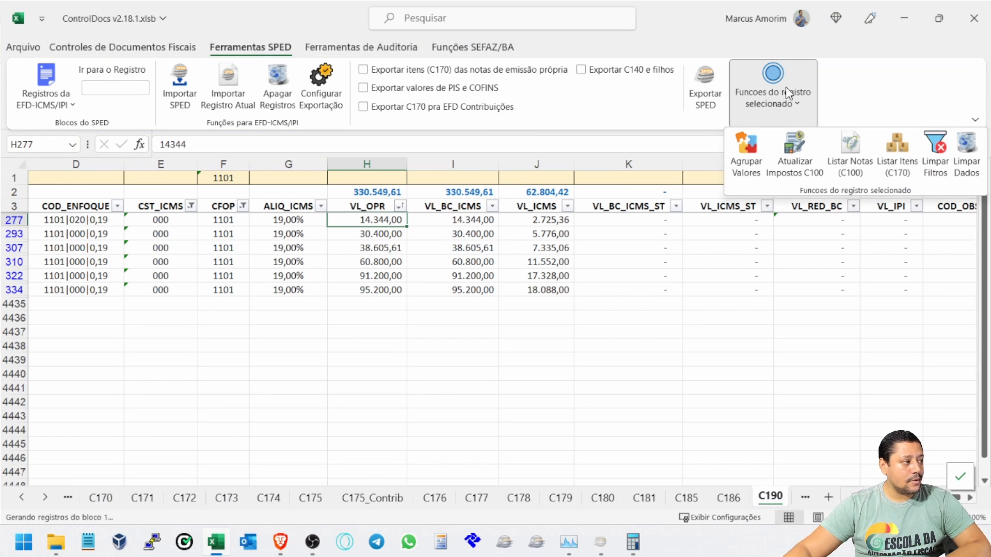
{"action": "left_click", "coordinate": [908, 175]}
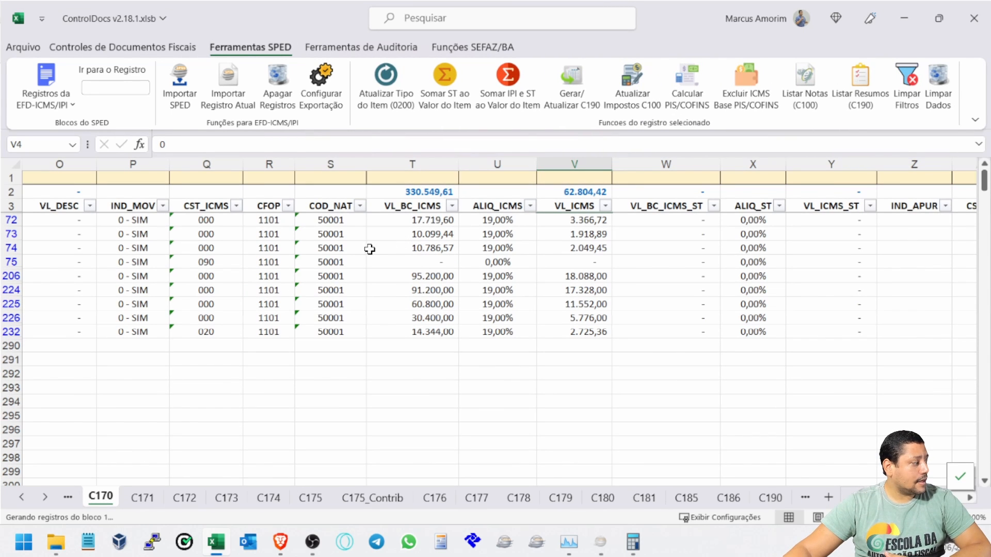
{"action": "left_click", "coordinate": [221, 334]}
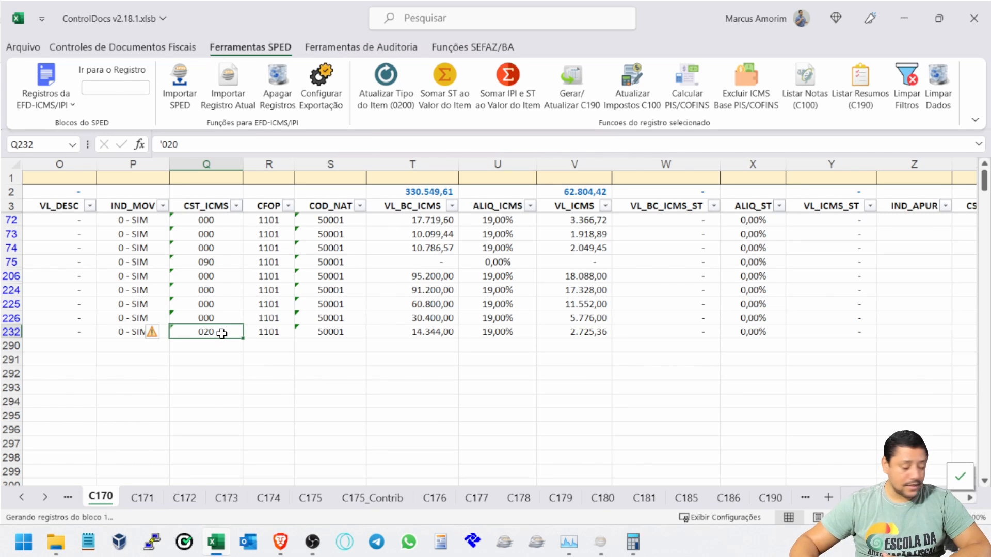
{"action": "type", "text": "'000"}
{"action": "key", "text": "Return"}
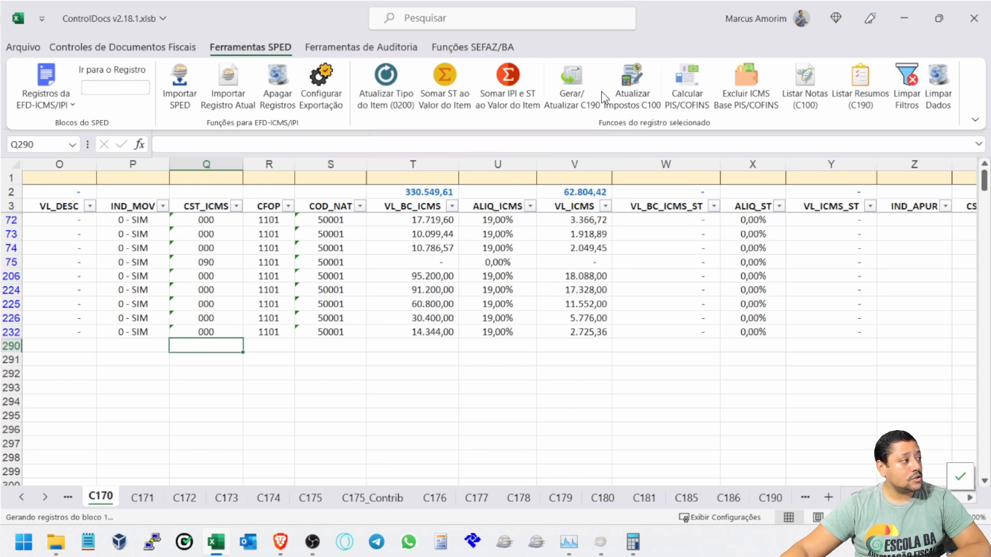
Step: Update the C190 records from the corrected C170 items
{"action": "left_click", "coordinate": [568, 85]}
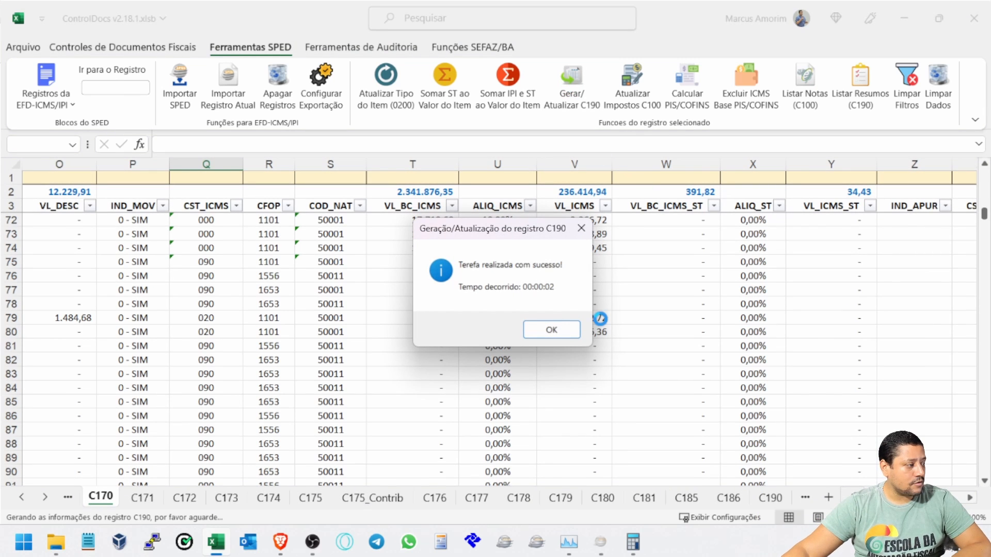
{"action": "left_click", "coordinate": [570, 333]}
Step: Filter the C170 items by CFOP 1101 and CST_ICMS 020
{"action": "left_click", "coordinate": [272, 178]}
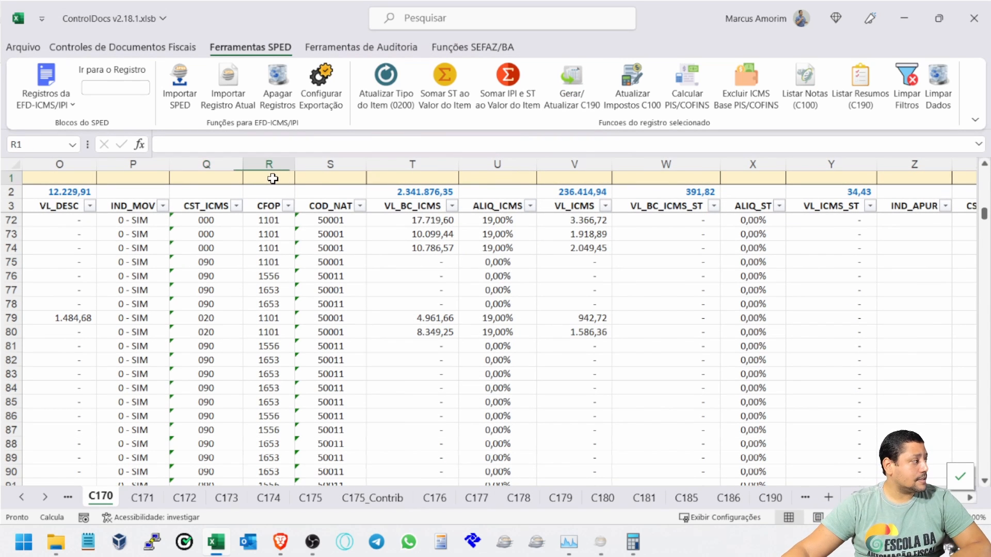
{"action": "type", "text": "1101"}
{"action": "key", "text": "Return"}
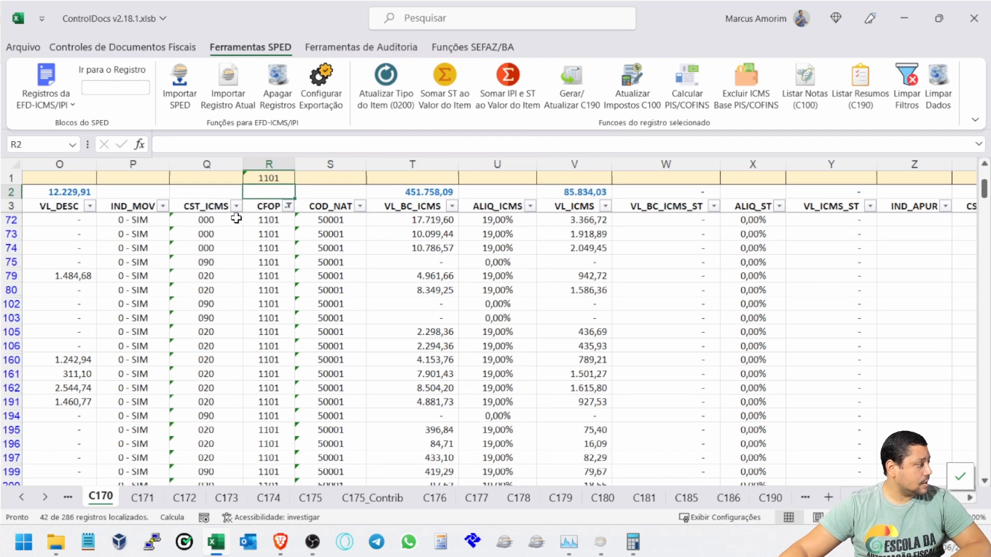
{"action": "left_click", "coordinate": [235, 205]}
{"action": "left_click", "coordinate": [109, 364]}
{"action": "left_click", "coordinate": [74, 389]}
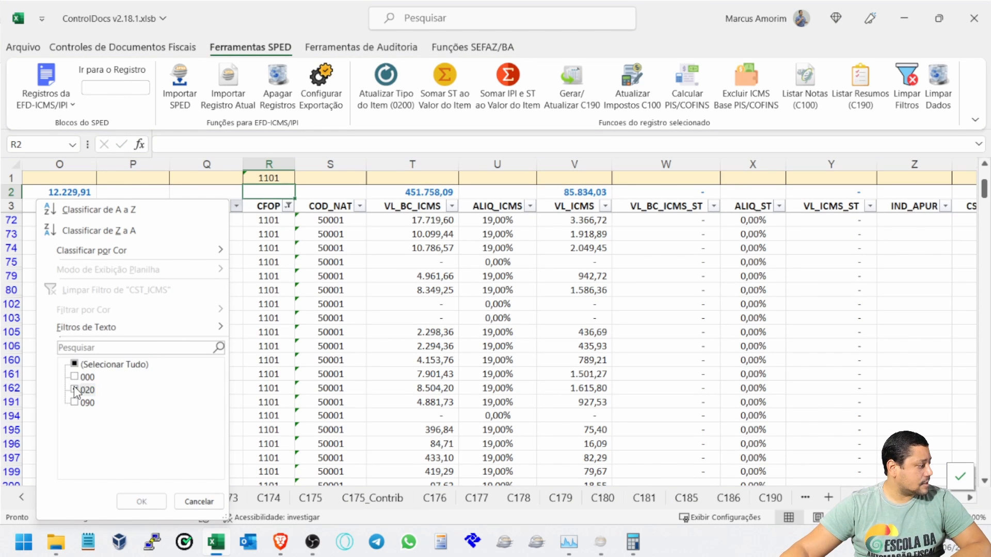
{"action": "left_click", "coordinate": [142, 502]}
{"action": "scroll", "coordinate": [467, 311], "scroll_direction": "up", "scroll_amount": 3}
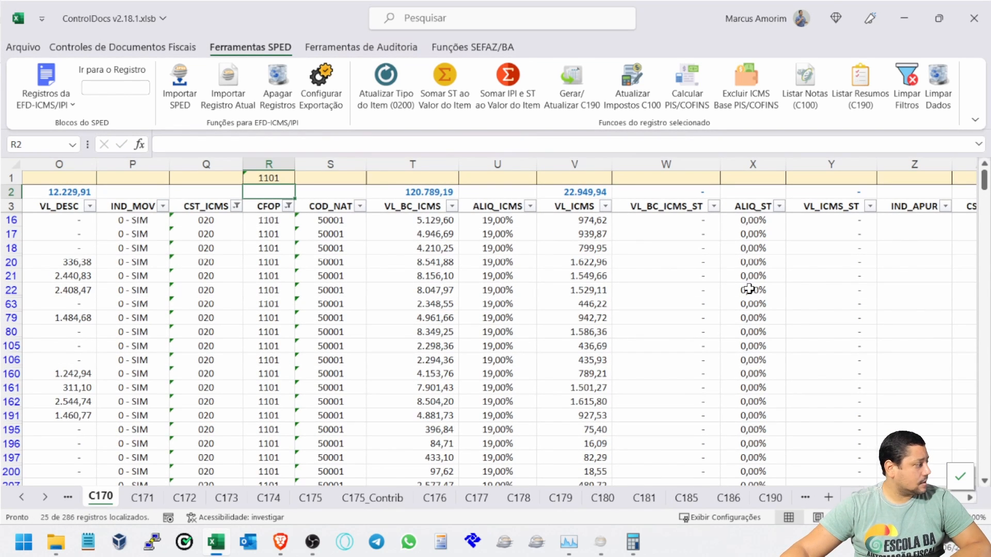
Step: Examine the remaining tax columns of the filtered C170 items, from VL_ICMS_ST through ALIQ_PIS
{"action": "left_click", "coordinate": [859, 291]}
{"action": "key", "text": "Right"}
{"action": "key", "text": "Right"}
{"action": "key", "text": "Right"}
{"action": "key", "text": "Right"}
{"action": "key", "text": "Right"}
{"action": "key", "text": "Right"}
{"action": "key", "text": "Right"}
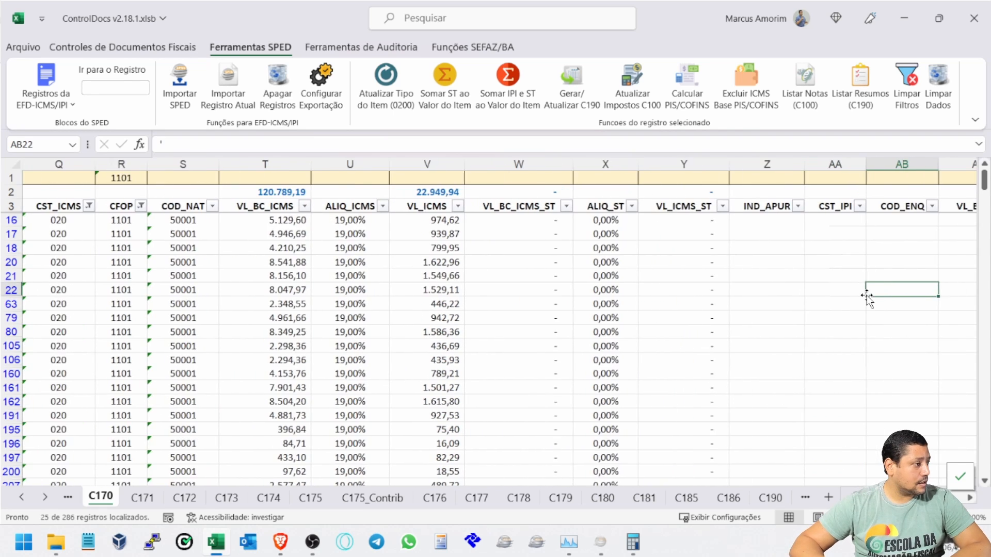
{"action": "key", "text": "Right"}
{"action": "key", "text": "Right"}
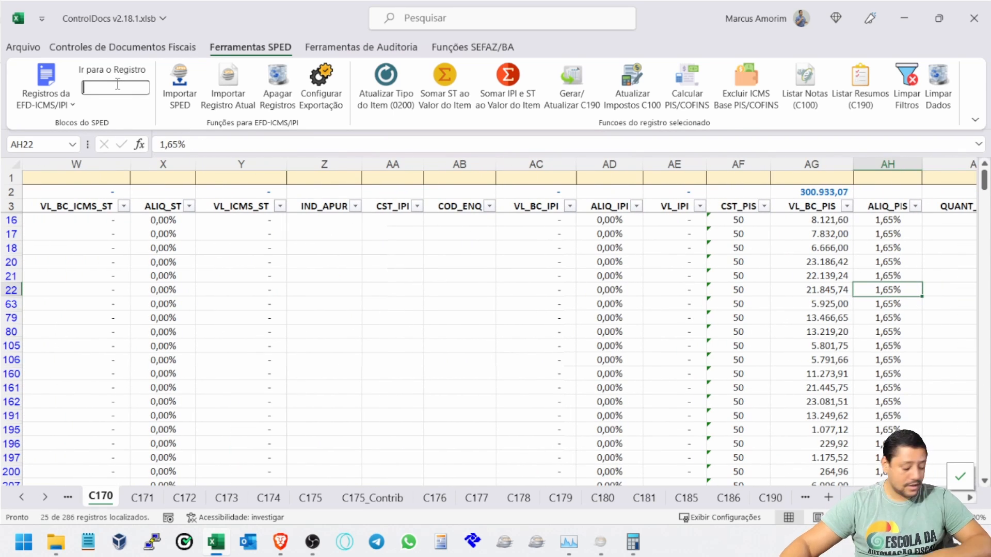
Step: Go to the C190 register and filter its records by CFOP 1101 and CST_ICMS 020
{"action": "type", "text": "c190"}
{"action": "key", "text": "Return"}
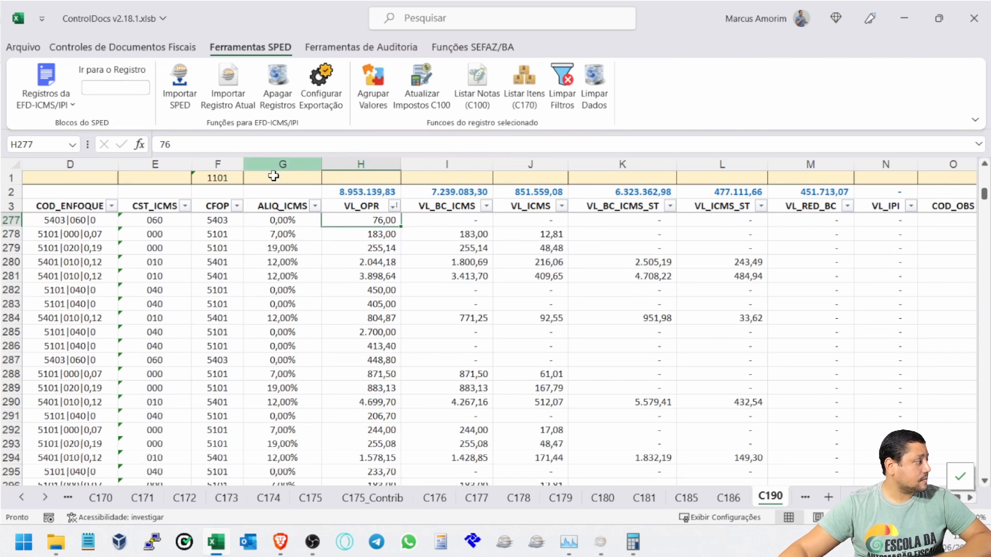
{"action": "left_click", "coordinate": [222, 176]}
{"action": "key", "text": "Return"}
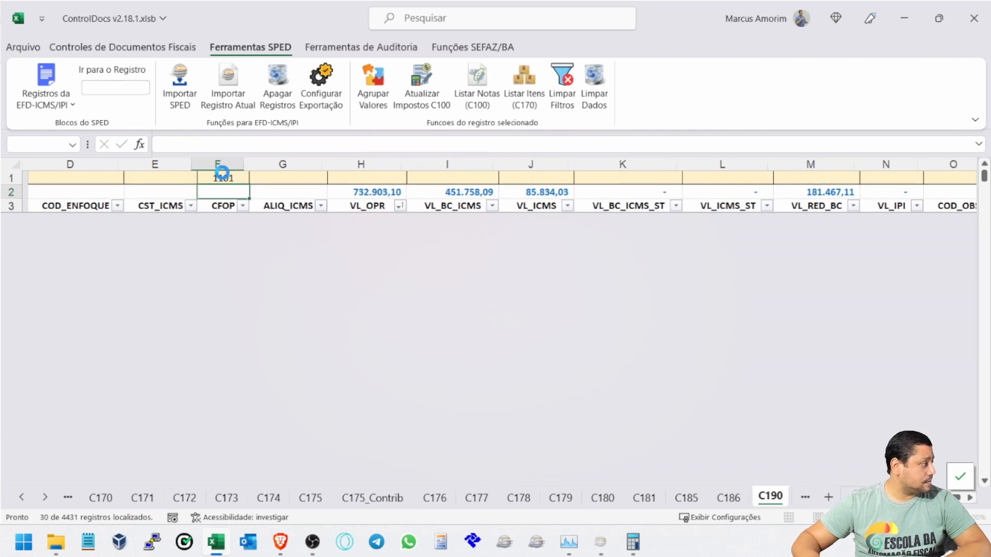
{"action": "left_click", "coordinate": [191, 206]}
{"action": "left_click", "coordinate": [258, 365]}
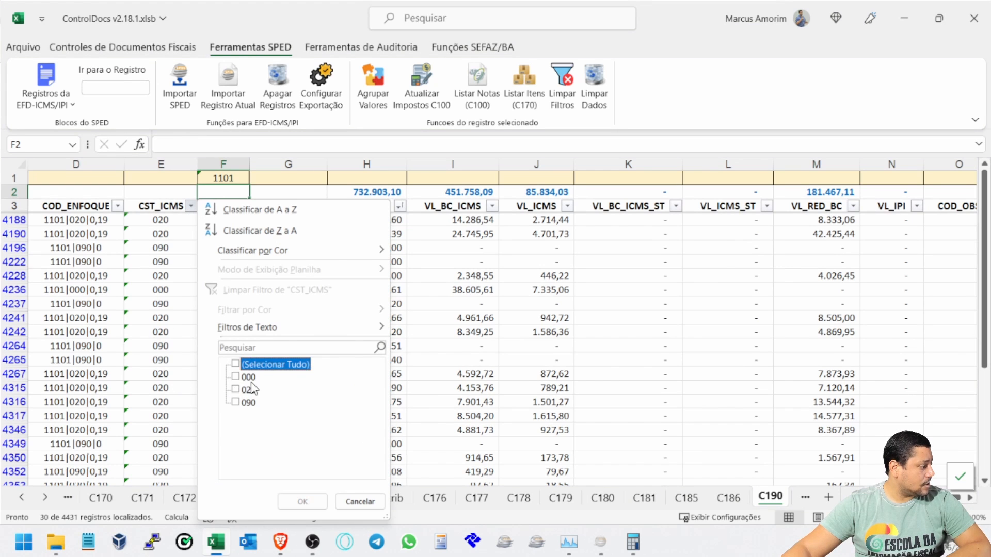
{"action": "left_click", "coordinate": [243, 391]}
{"action": "left_click", "coordinate": [303, 501]}
Step: Check the VL_RED_BC values of the filtered C190 records and clear the register's filters
{"action": "left_click_drag", "start_coordinate": [816, 220], "coordinate": [828, 416]}
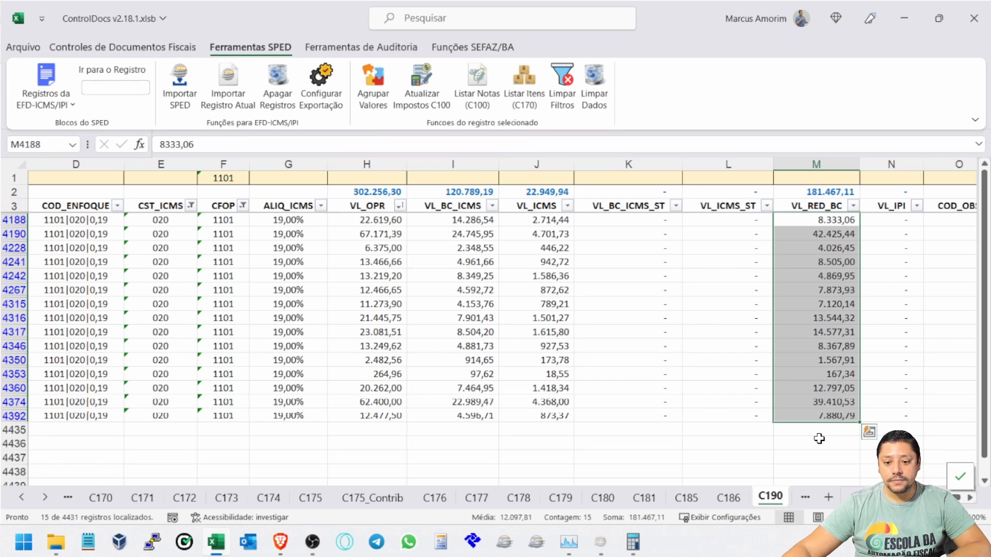
{"action": "left_click", "coordinate": [650, 292]}
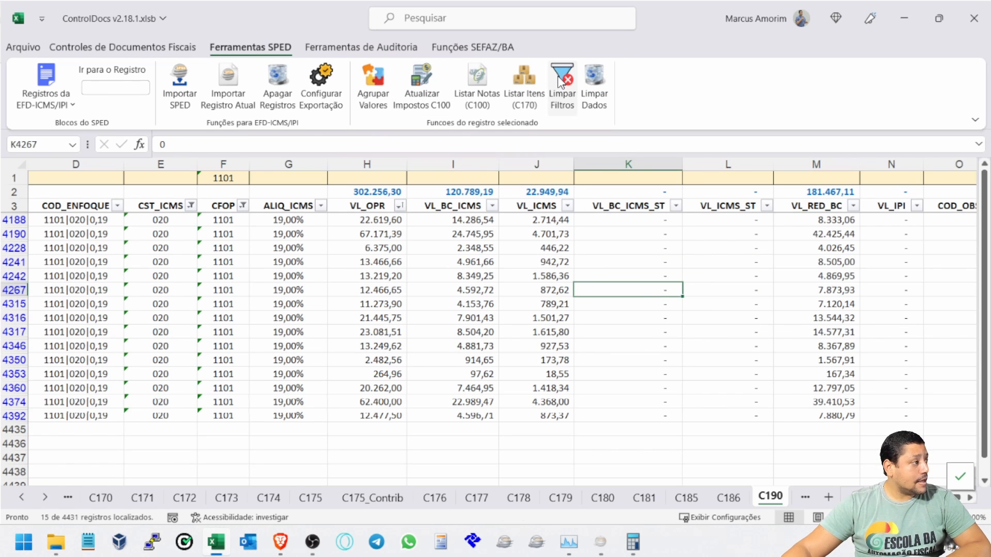
{"action": "left_click", "coordinate": [562, 91]}
Step: Switch to Sped Fiscal and inspect the duplicate C190 records for CST 000, CFOP 5101 and 7% flagged in the error report
{"action": "left_click", "coordinate": [600, 542]}
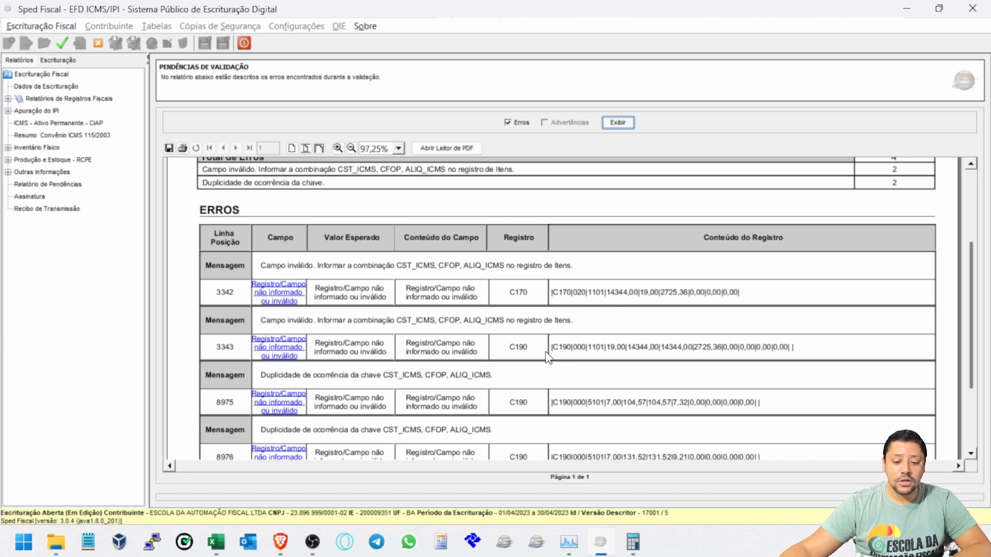
{"action": "scroll", "coordinate": [548, 356], "scroll_direction": "down", "scroll_amount": 2}
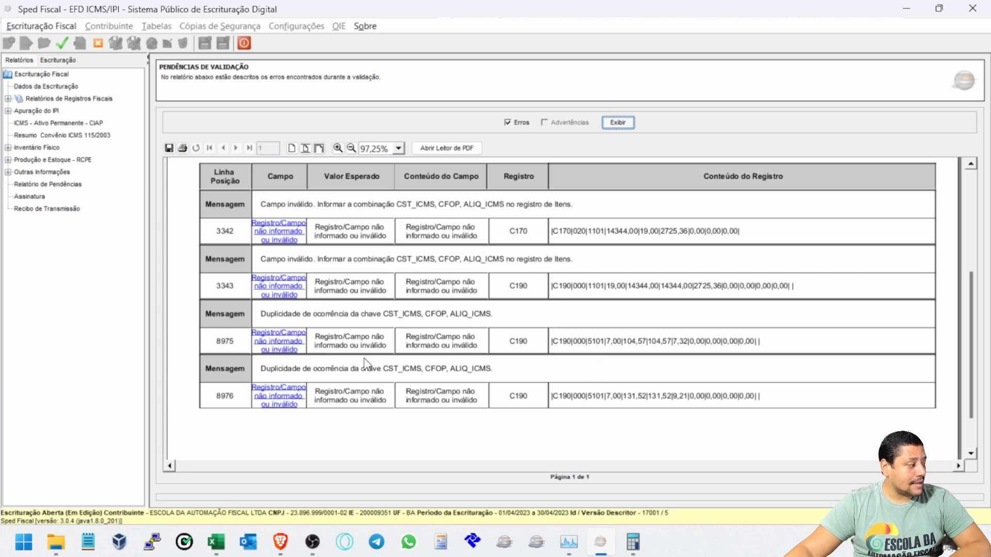
{"action": "left_click", "coordinate": [271, 345]}
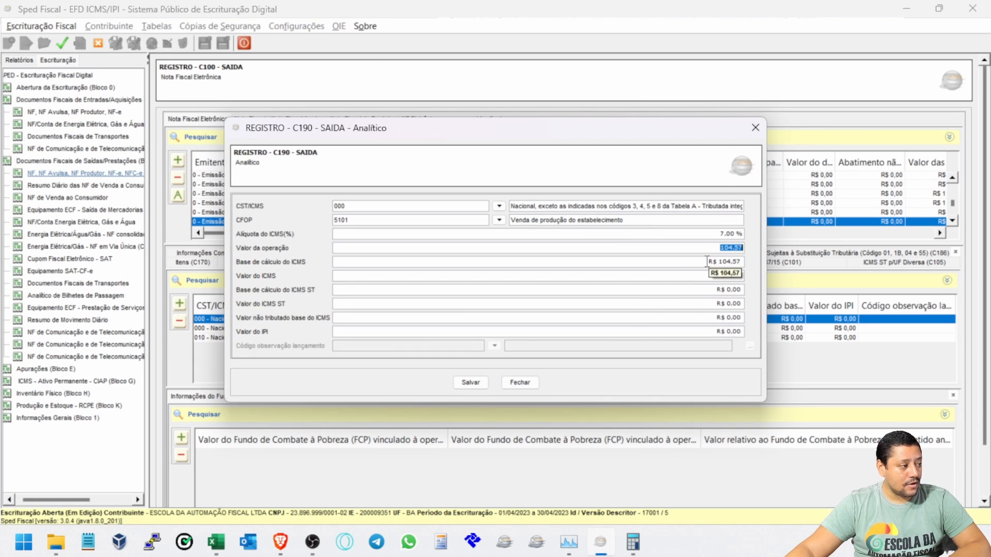
{"action": "left_click", "coordinate": [530, 385]}
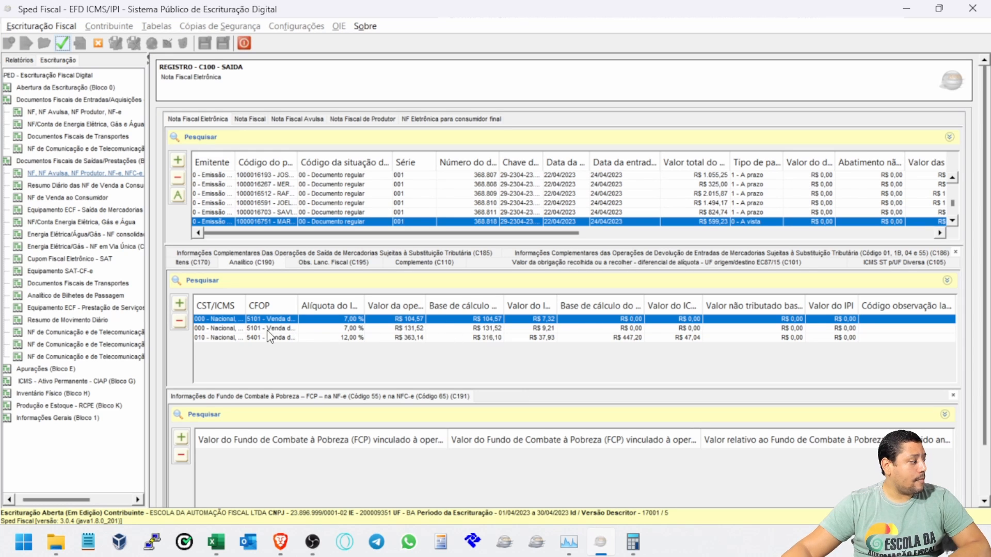
{"action": "left_click", "coordinate": [232, 329]}
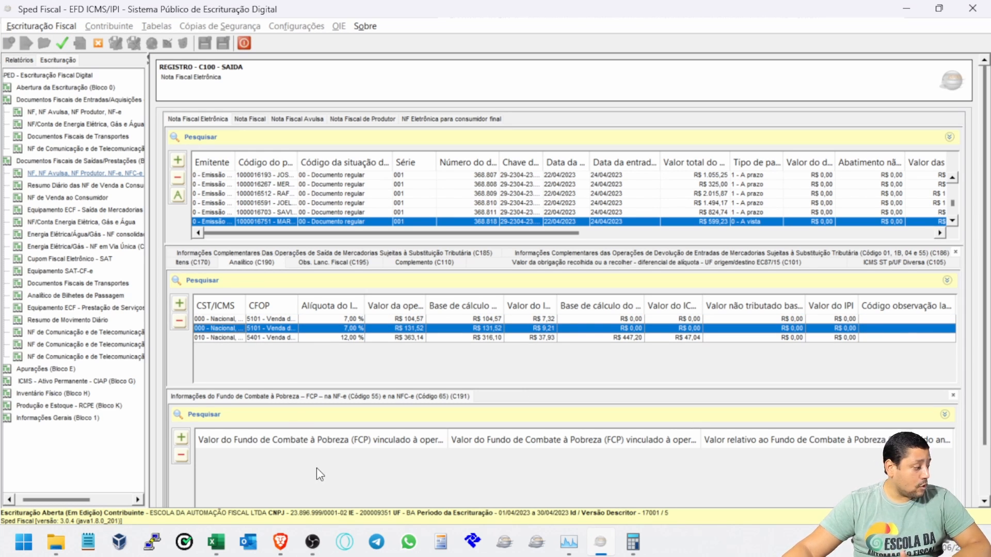
Step: Switch to the ControlDocs workbook and group the C190 values to merge duplicate CST_ICMS, CFOP and rate combinations
{"action": "left_click", "coordinate": [215, 542]}
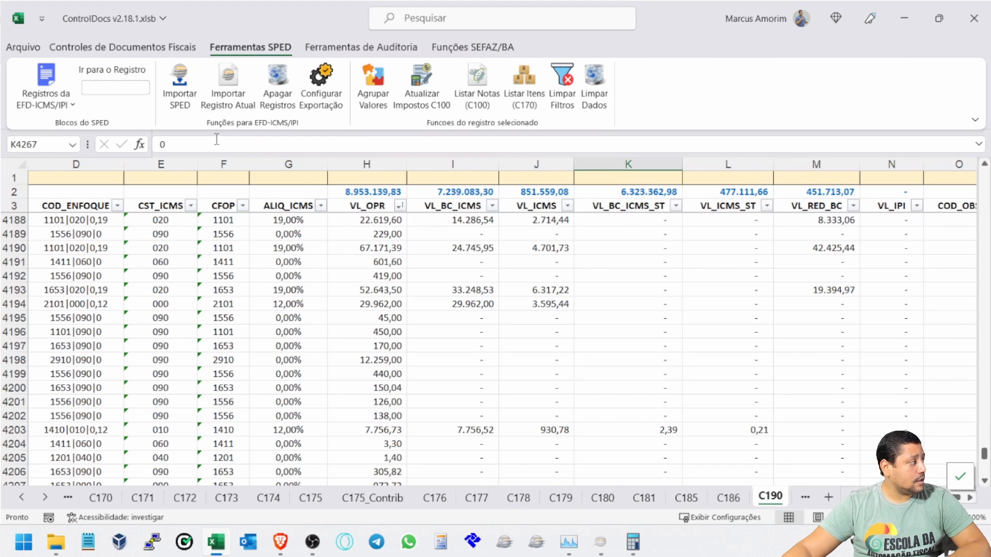
{"action": "left_click", "coordinate": [137, 94]}
{"action": "type", "text": "c170"}
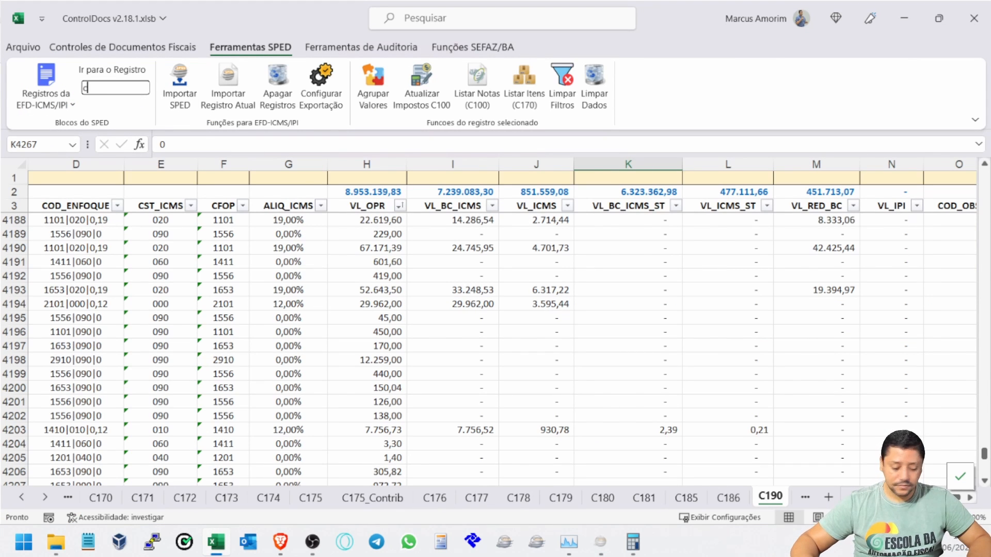
{"action": "key", "text": "Return"}
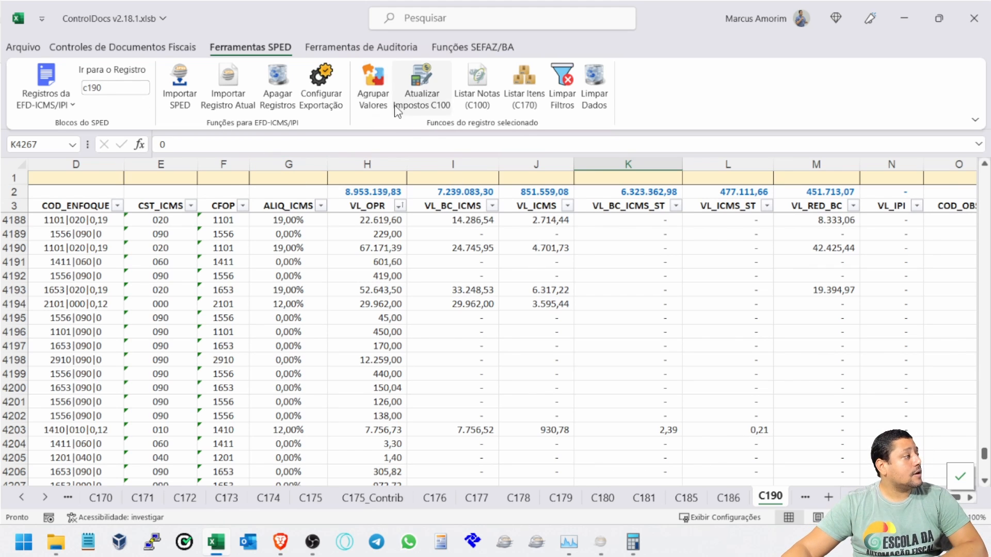
{"action": "left_click", "coordinate": [380, 82]}
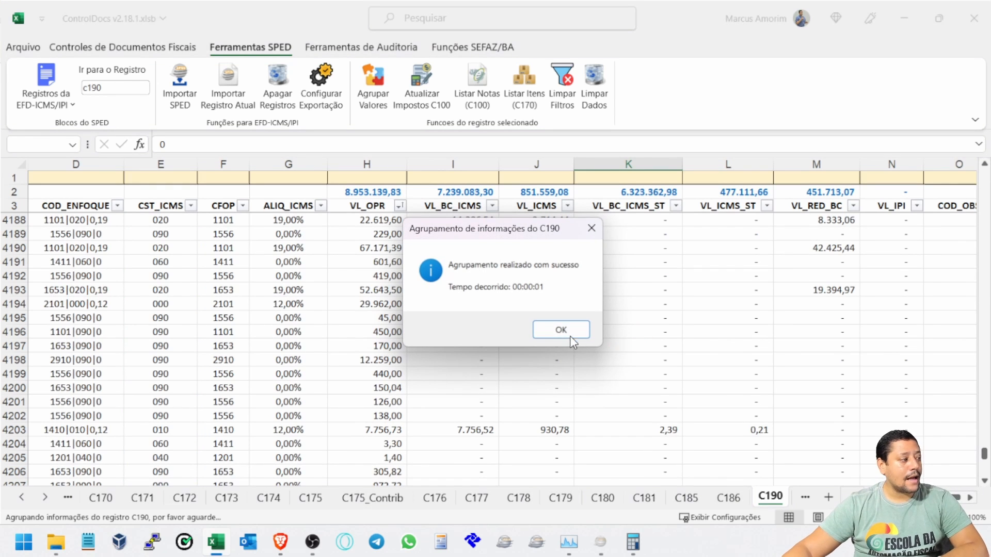
{"action": "left_click", "coordinate": [561, 330]}
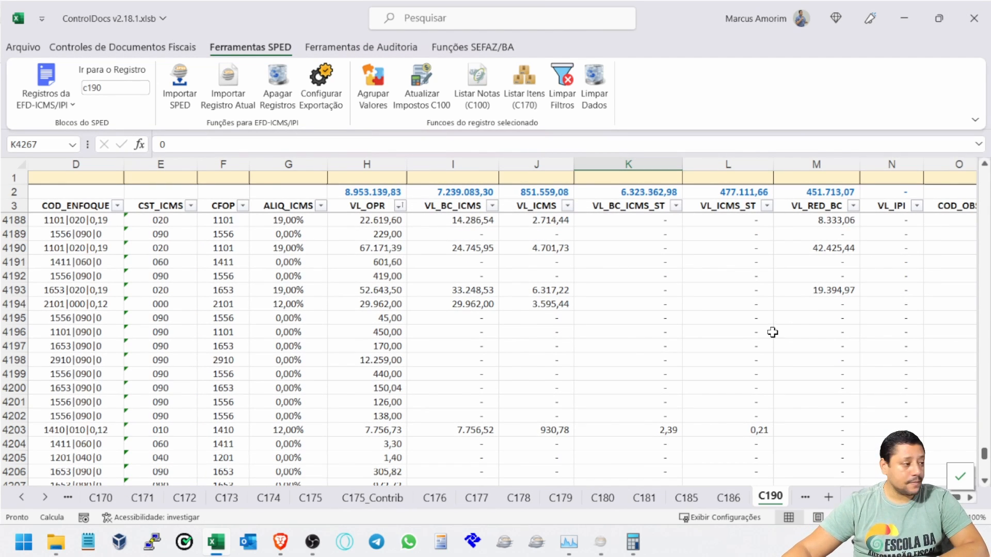
Step: Export the corrected SPED file to the AULA folder on the desktop
{"action": "left_click", "coordinate": [321, 81]}
{"action": "left_click", "coordinate": [705, 85]}
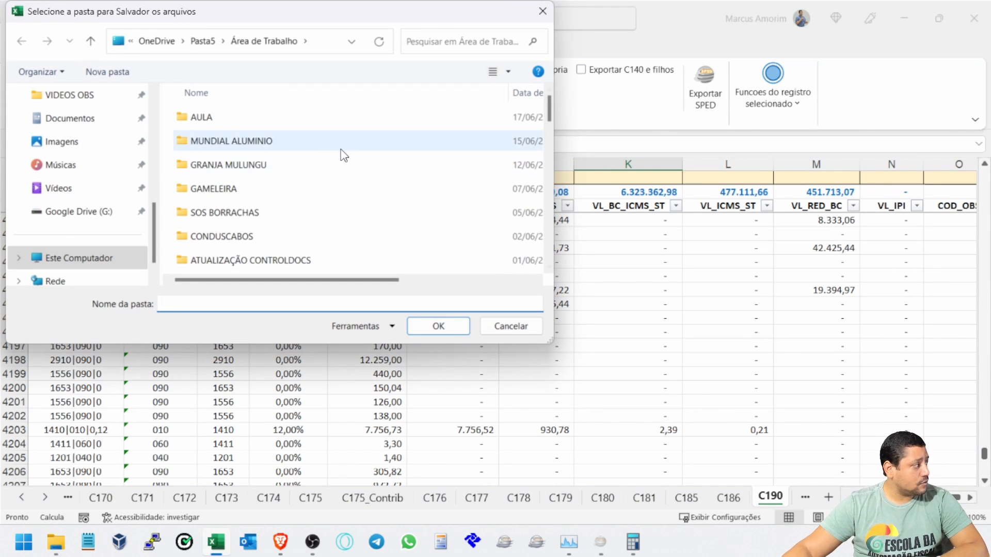
{"action": "double_click", "coordinate": [289, 117]}
{"action": "left_click", "coordinate": [441, 324]}
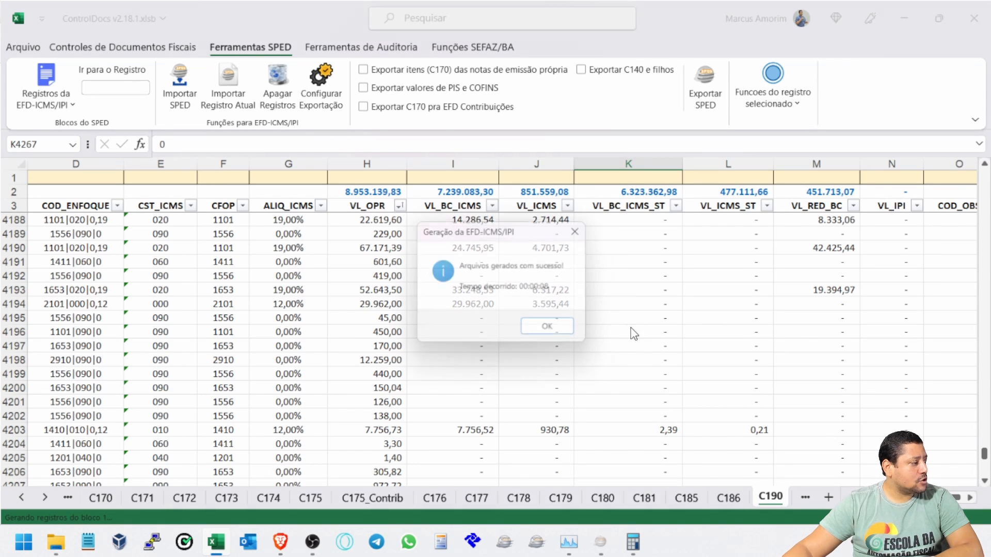
{"action": "left_click", "coordinate": [565, 329]}
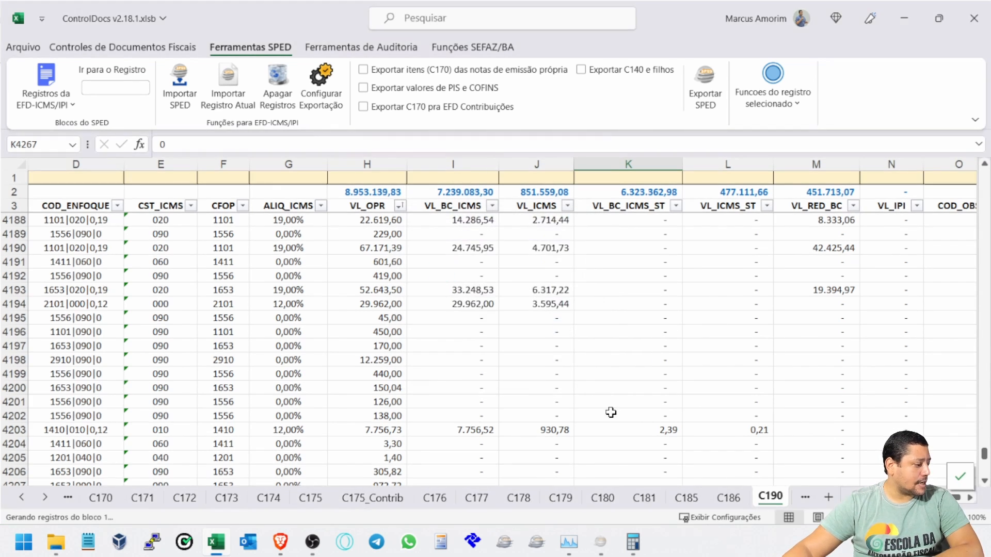
Step: Switch to Sped Fiscal, close the open bookkeeping and import the newly exported ControlDocs file
{"action": "left_click", "coordinate": [600, 541]}
{"action": "left_click", "coordinate": [97, 44]}
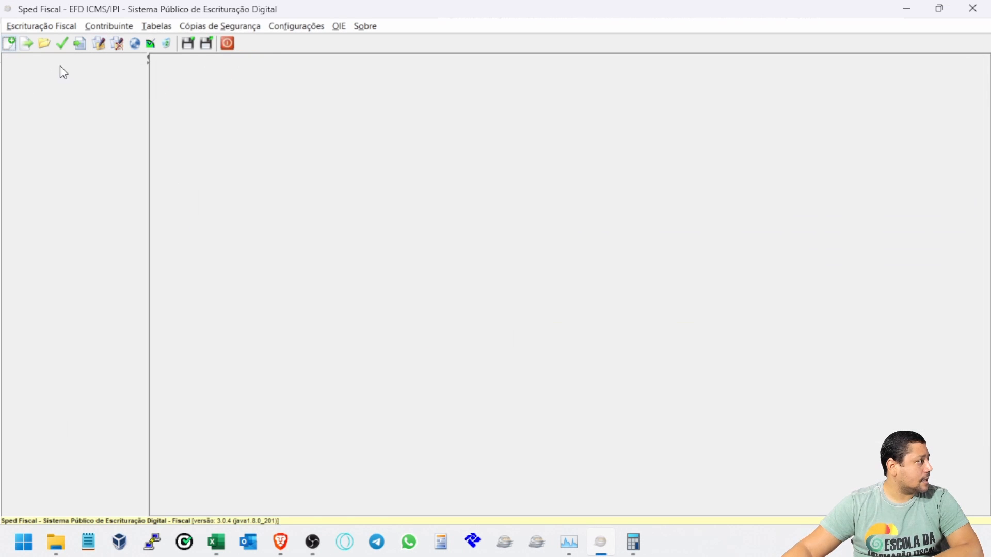
{"action": "left_click", "coordinate": [26, 44]}
{"action": "left_click", "coordinate": [465, 181]}
{"action": "left_click", "coordinate": [638, 354]}
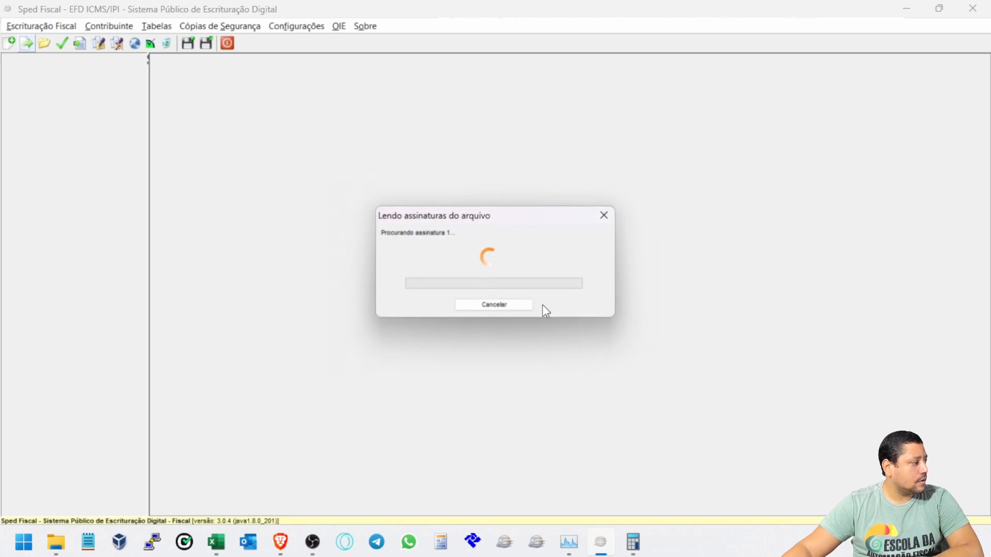
{"action": "left_click", "coordinate": [484, 297]}
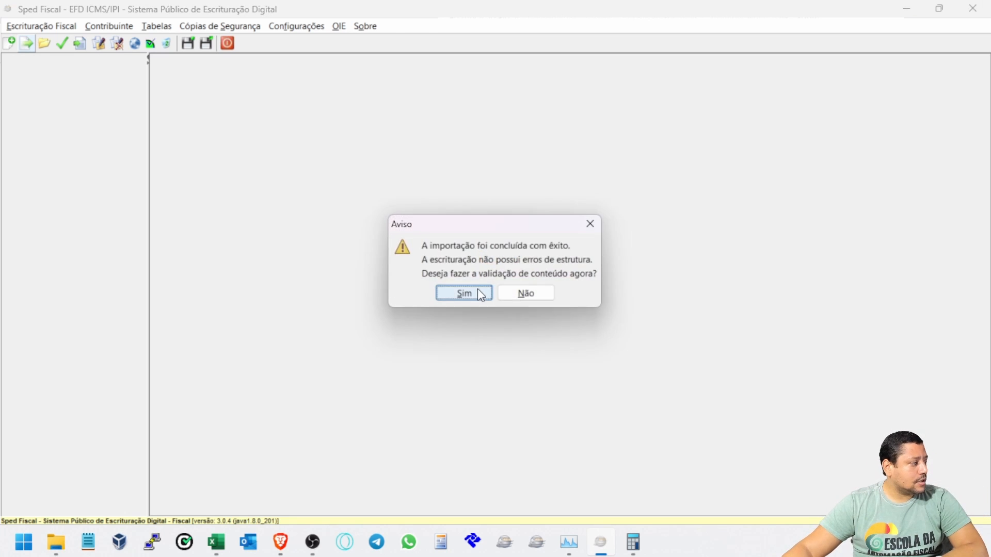
Step: Run the content validation on the imported bookkeeping and display the validation result
{"action": "left_click", "coordinate": [480, 292]}
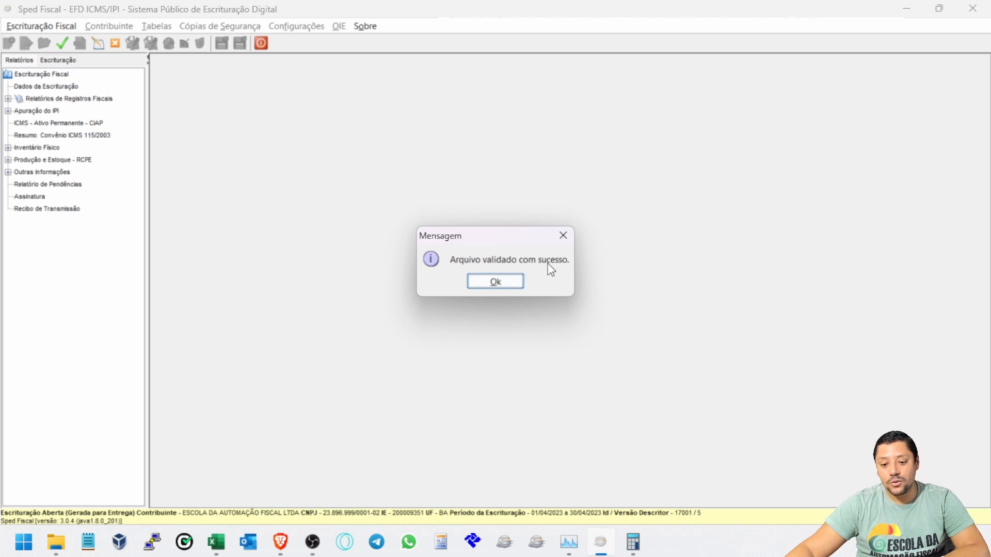
{"action": "left_click", "coordinate": [486, 283]}
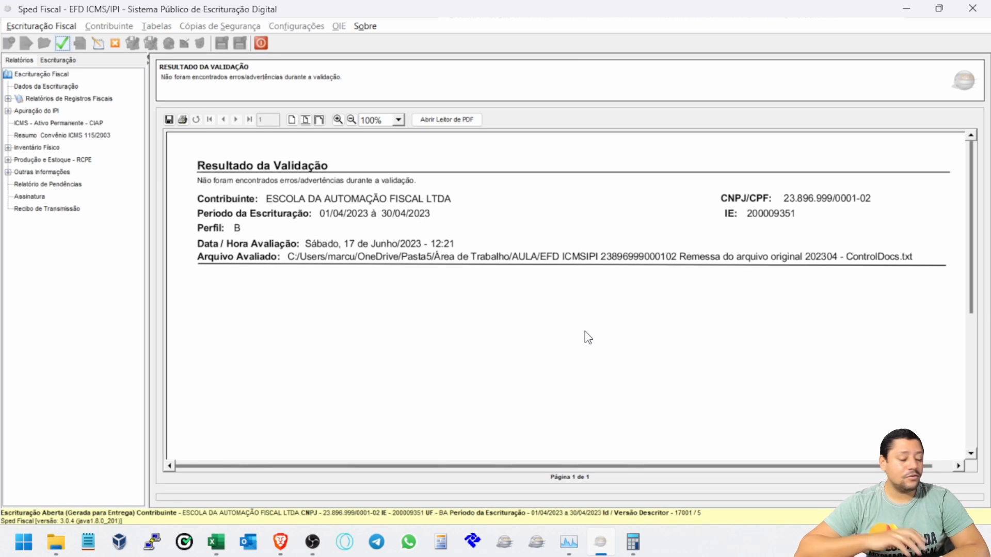